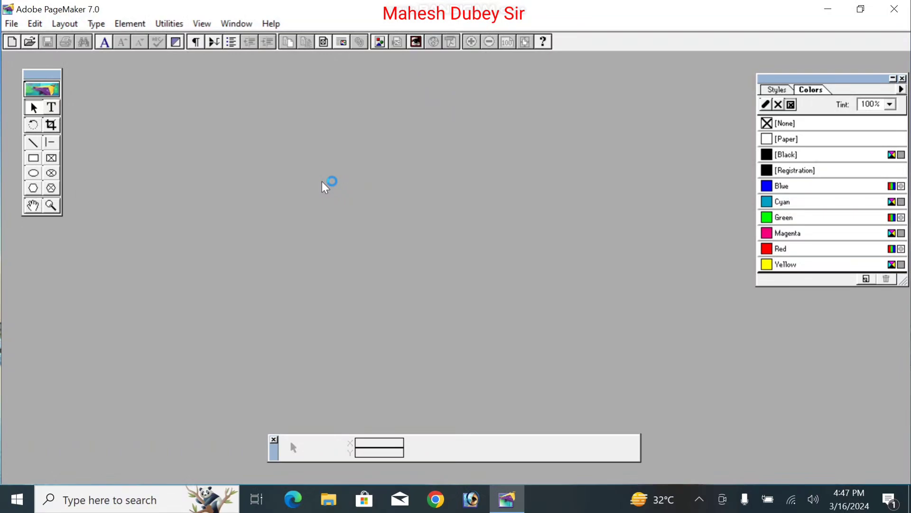
Start a new publication and set its page size to A4.
left_click(12, 25)
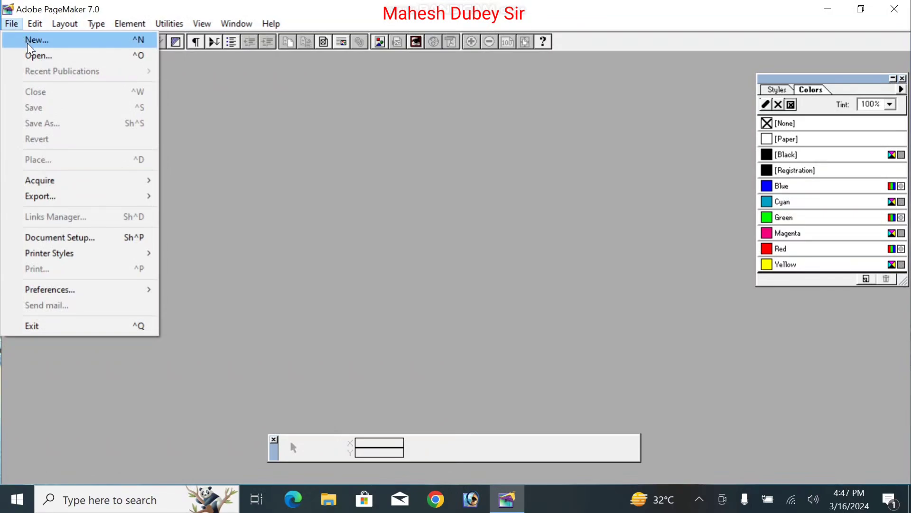
left_click(18, 42)
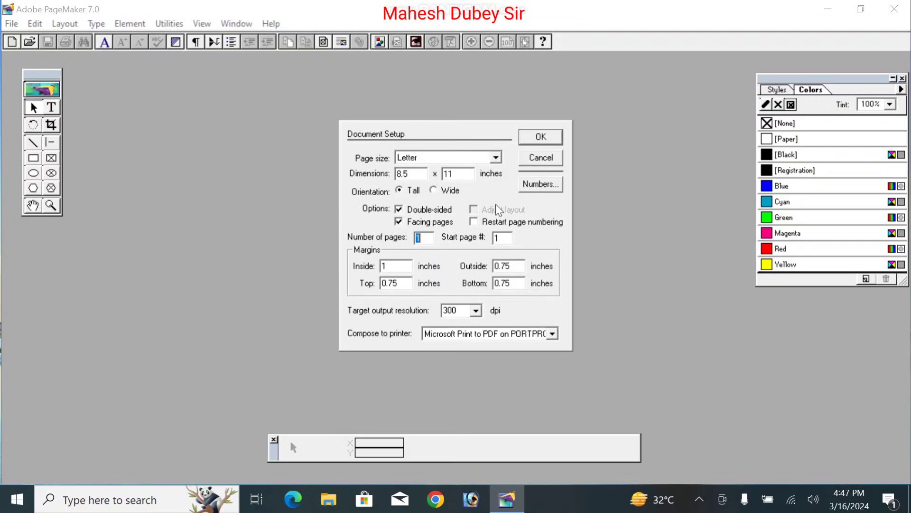
left_click(495, 159)
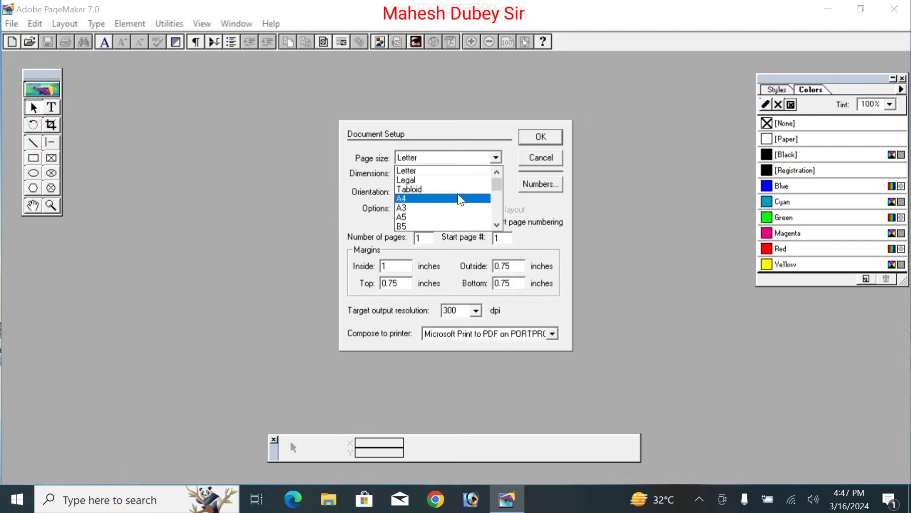
left_click(459, 199)
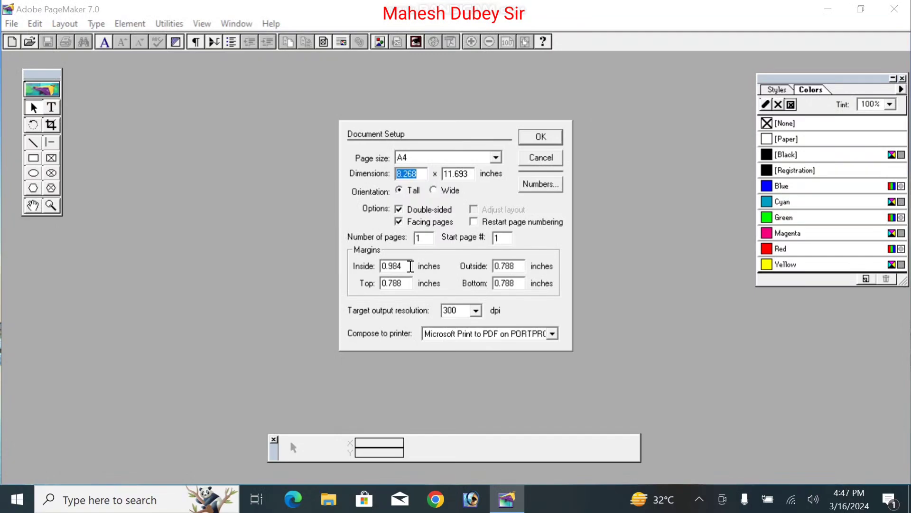
Set the inside, outside, top and bottom margins to 0 inches and create the publication.
left_click_drag(411, 266, 268, 265)
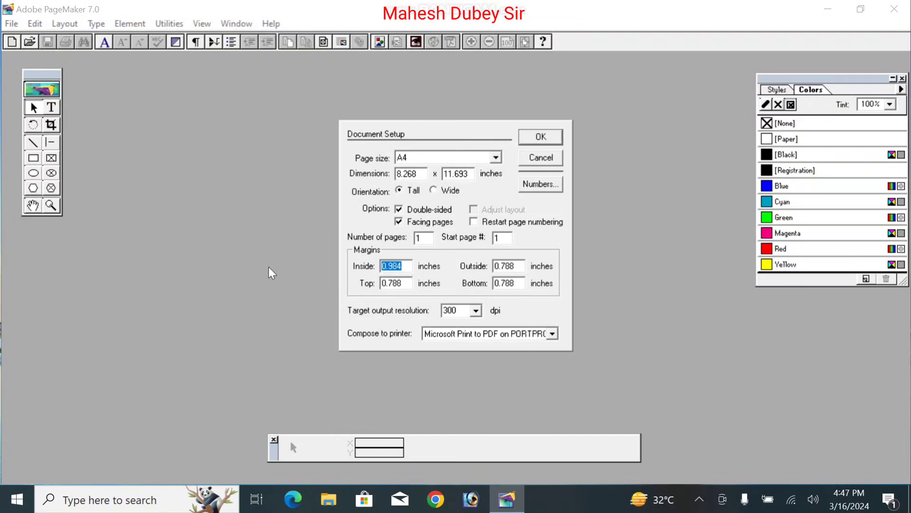
type("0")
key("Tab")
type("0")
key("Tab")
type("0")
key("Tab")
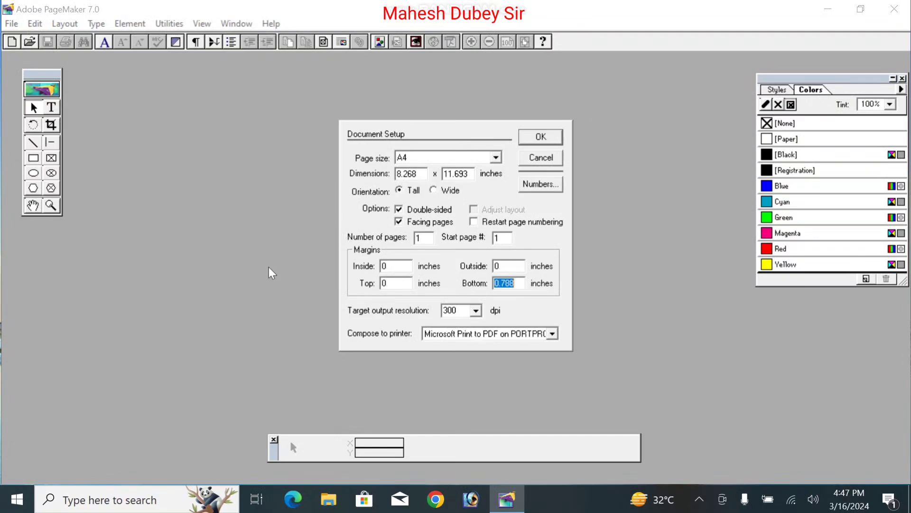
type("0")
left_click(541, 137)
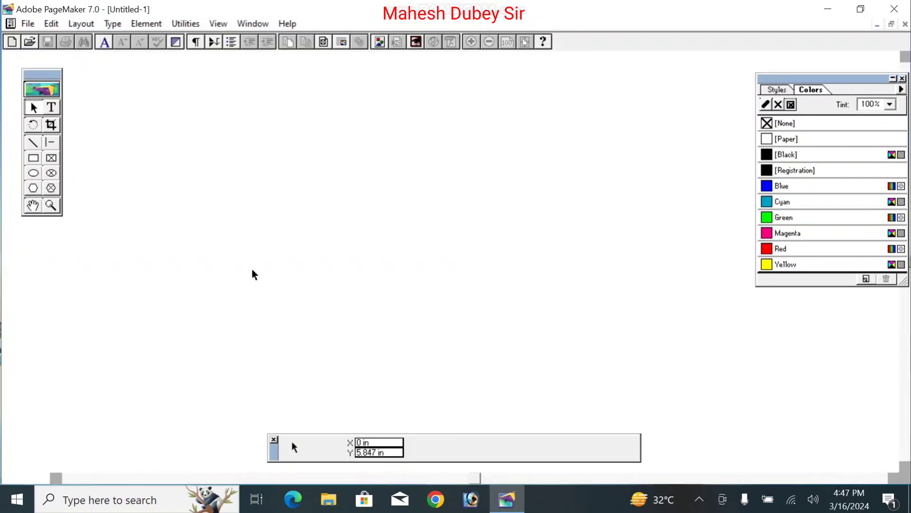
View the page at actual size, try panning and zooming, and bring the page's top edge into view.
right_click(457, 148)
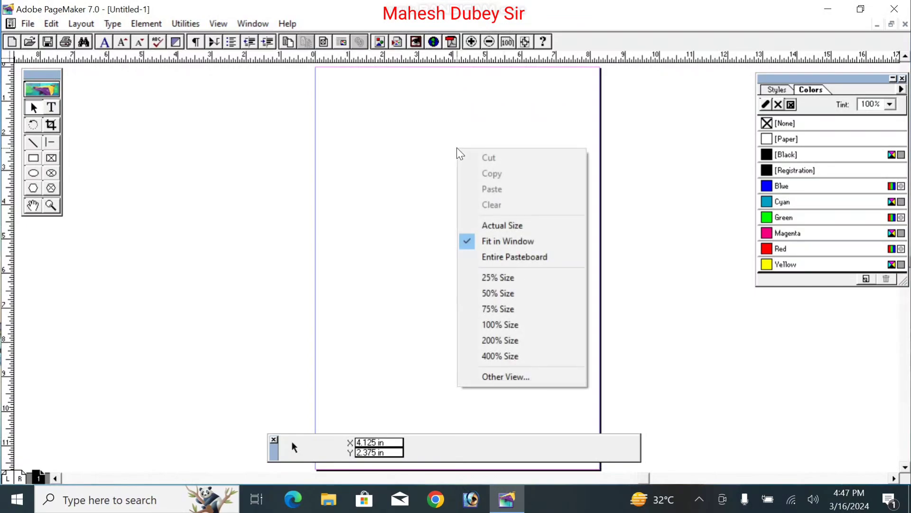
left_click(491, 225)
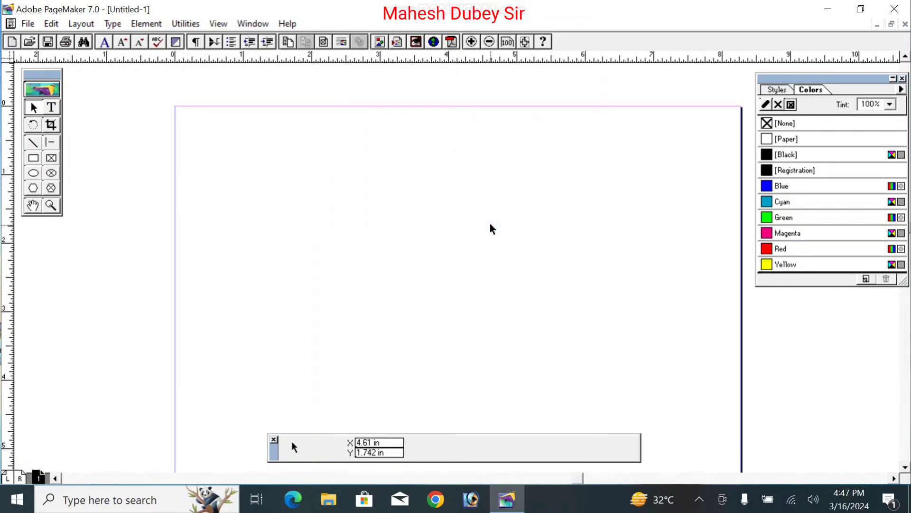
double_click(29, 209)
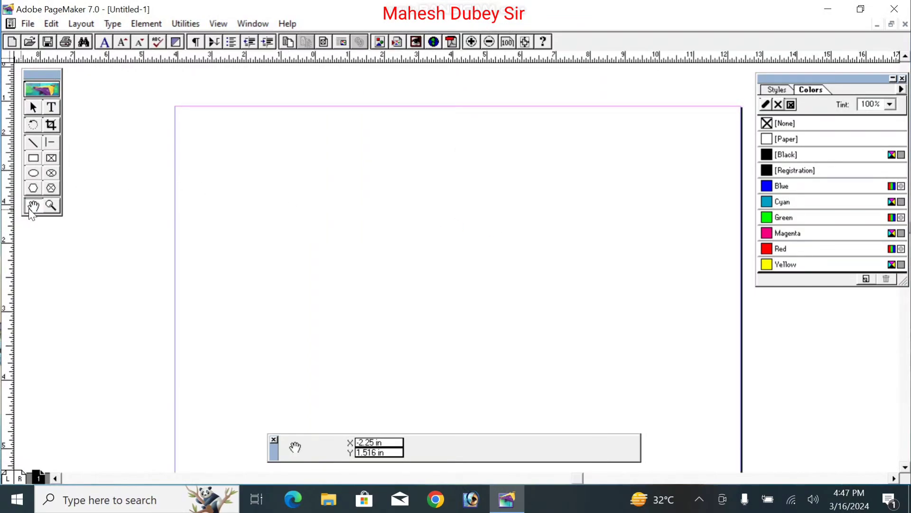
right_click(416, 201)
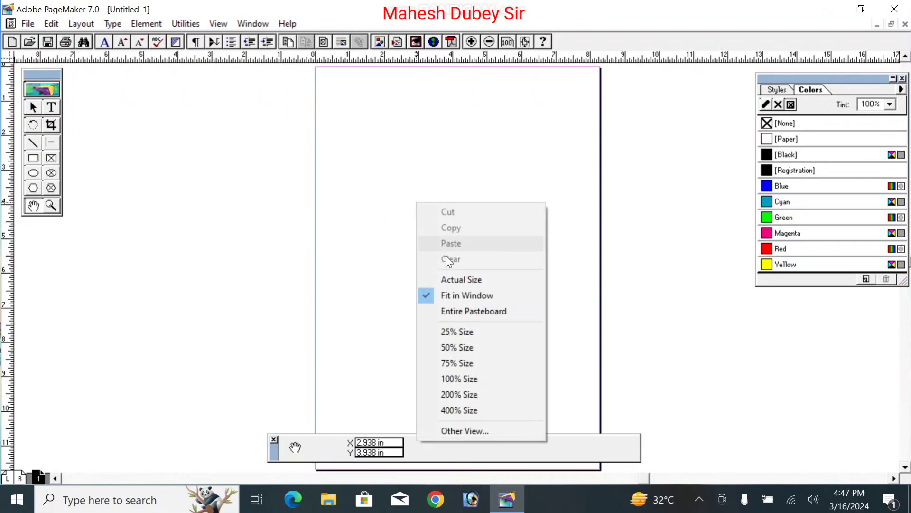
left_click(465, 280)
left_click_drag(422, 140, 398, 271)
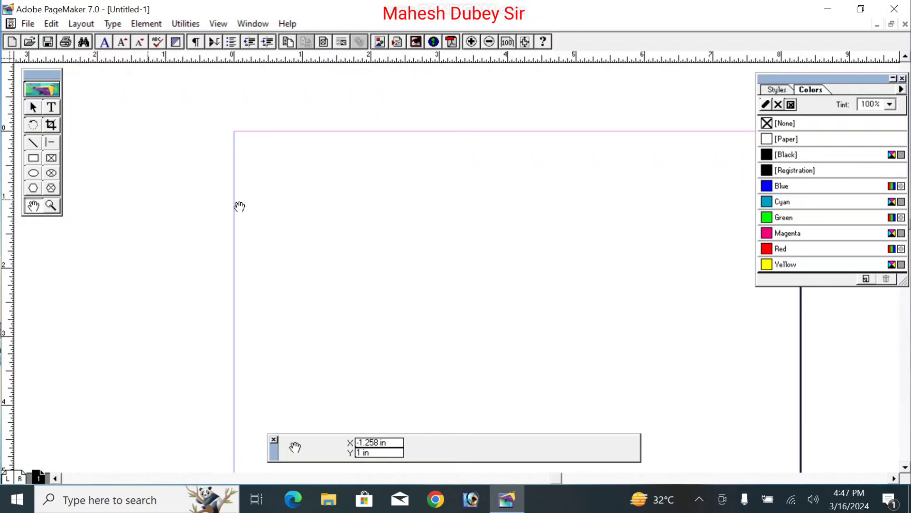
left_click_drag(351, 143, 342, 49)
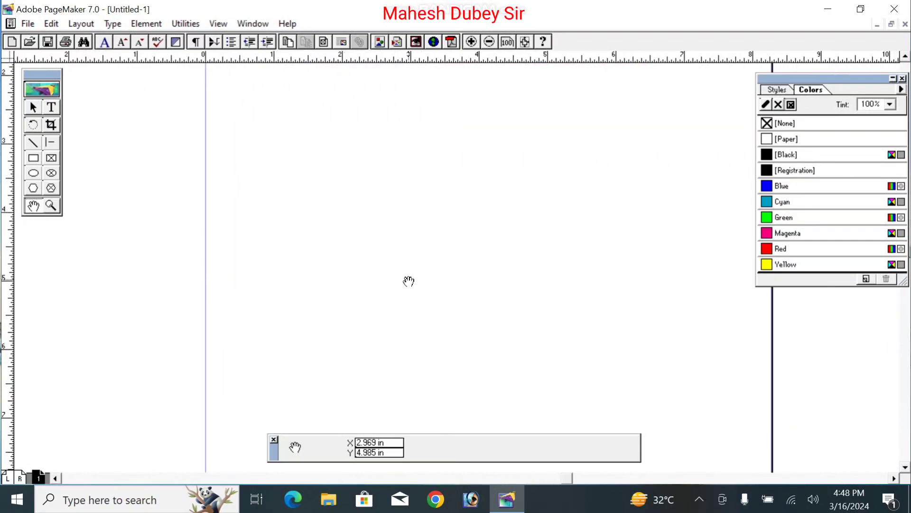
left_click_drag(408, 282, 429, 368)
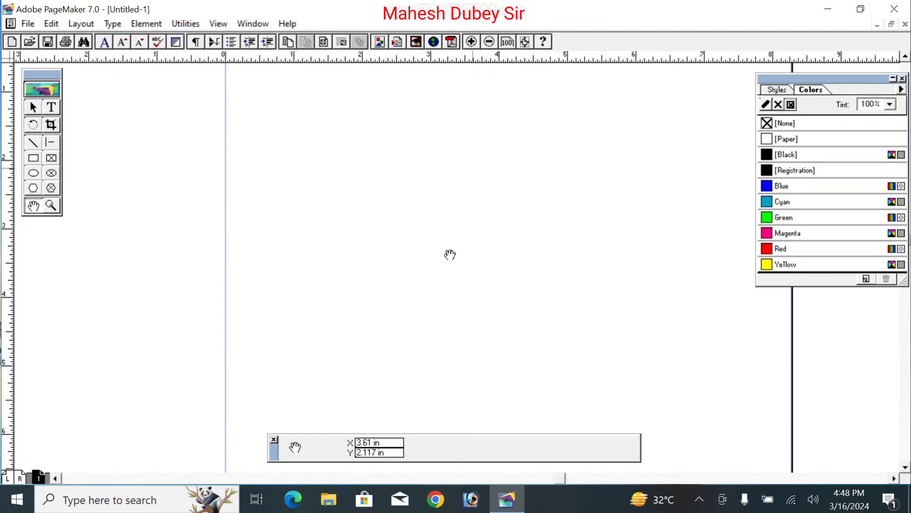
left_click_drag(450, 254, 431, 337)
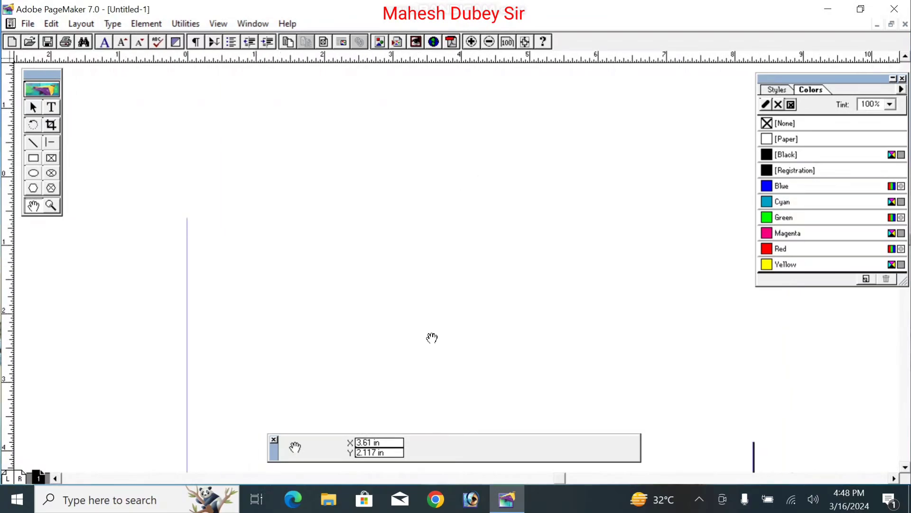
left_click(489, 41)
left_click(489, 41)
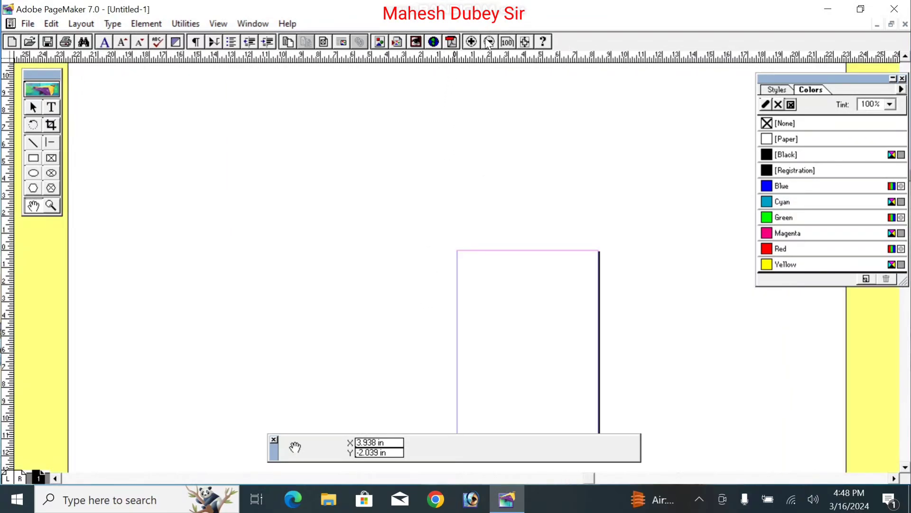
left_click(471, 42)
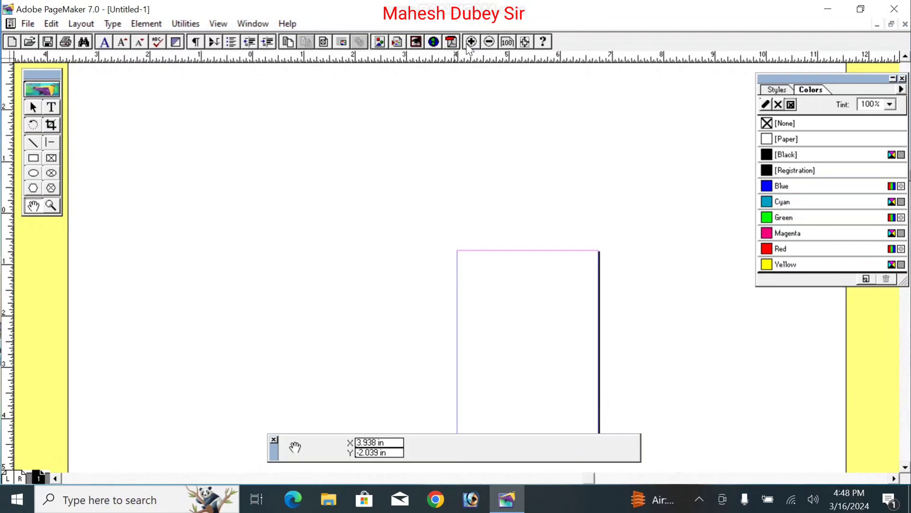
left_click(504, 44)
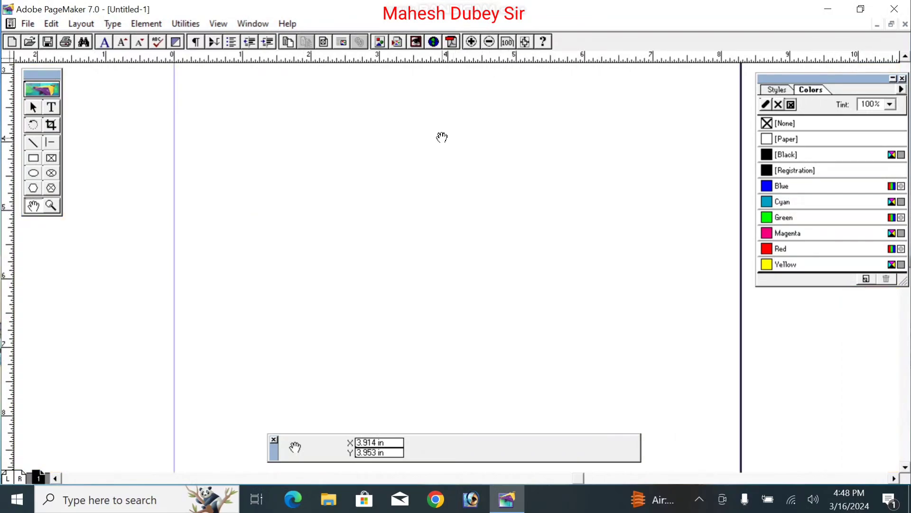
left_click_drag(442, 137, 443, 264)
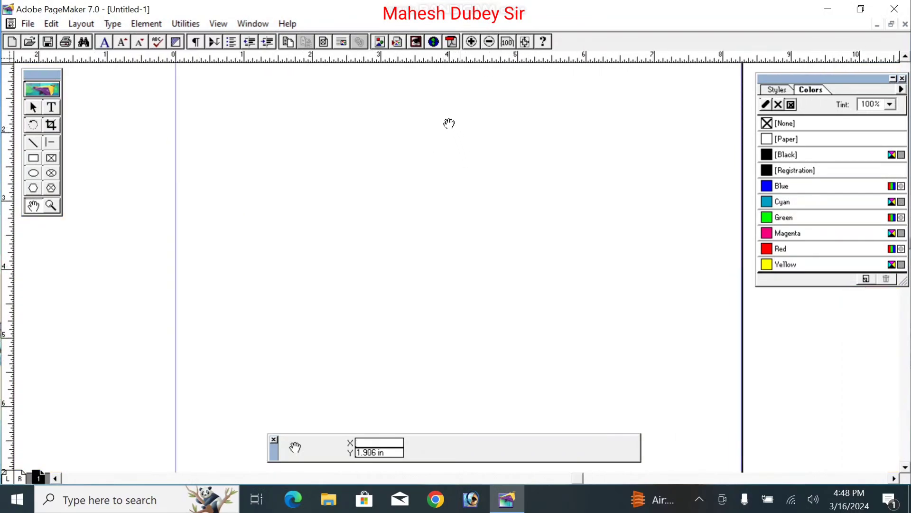
left_click_drag(448, 124, 428, 190)
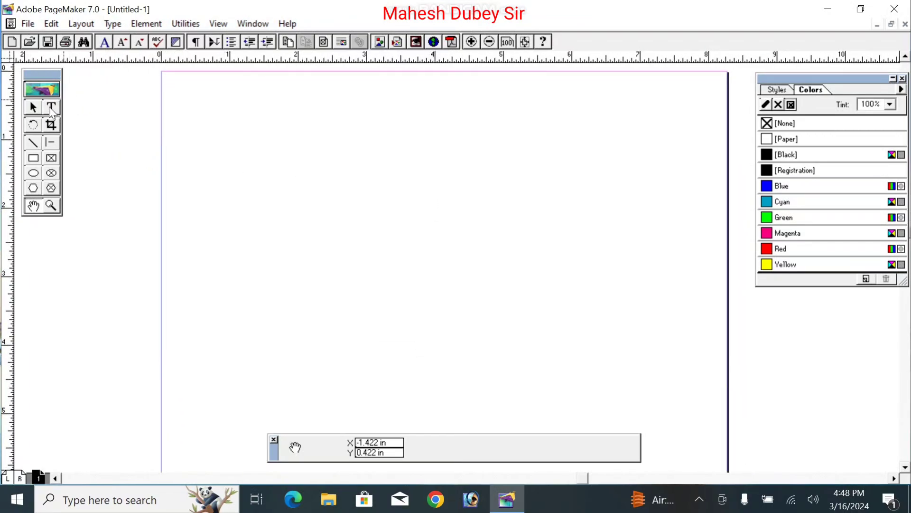
Add a text block near the top centre of the page reading "Application Form".
left_click(52, 108)
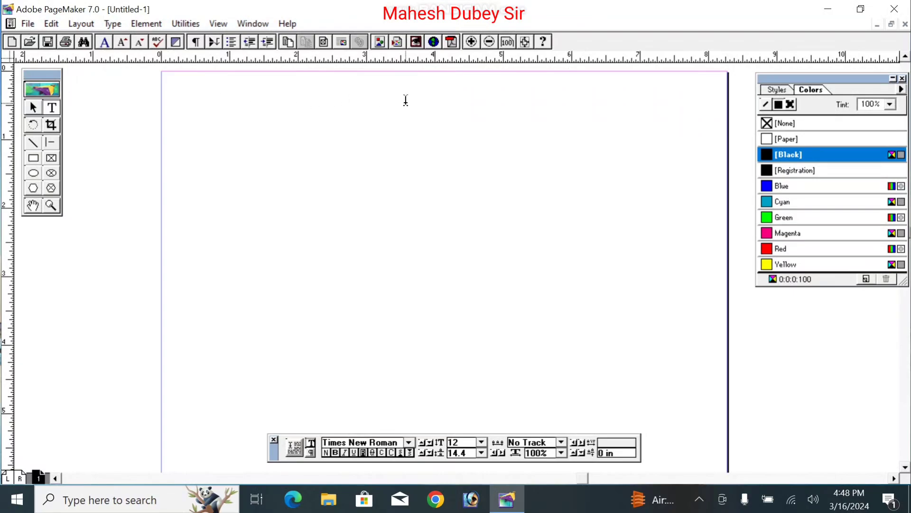
left_click_drag(394, 78, 566, 123)
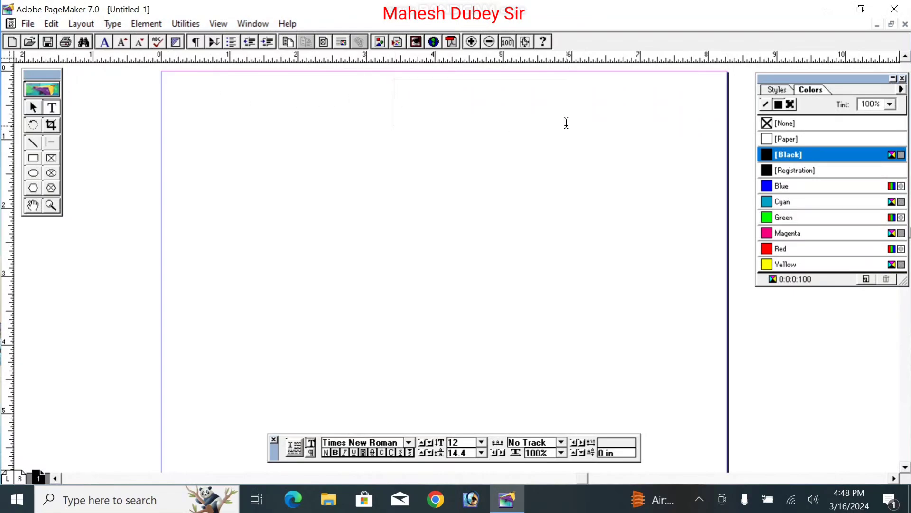
type("Appli")
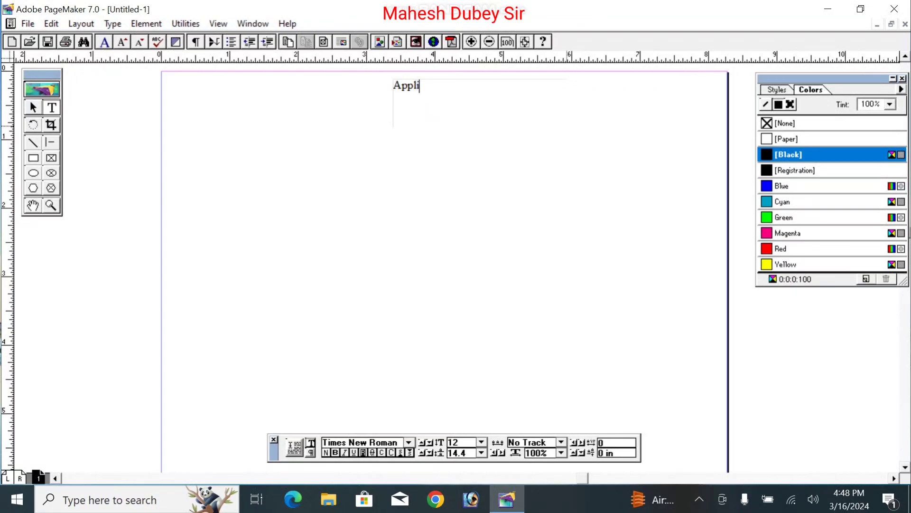
type("cation Form")
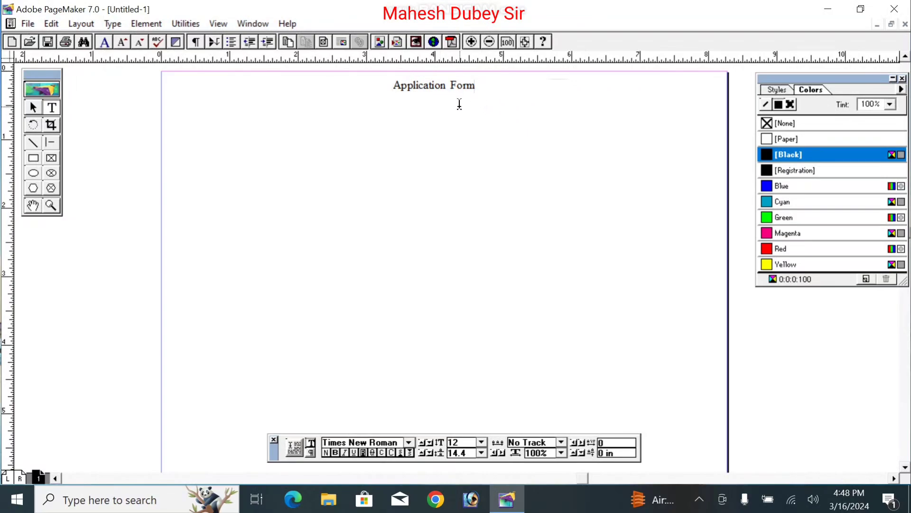
Move the "Application Form" text block closer to the page's top edge, to about X 3.563 in, Y 0.066 in.
left_click(36, 109)
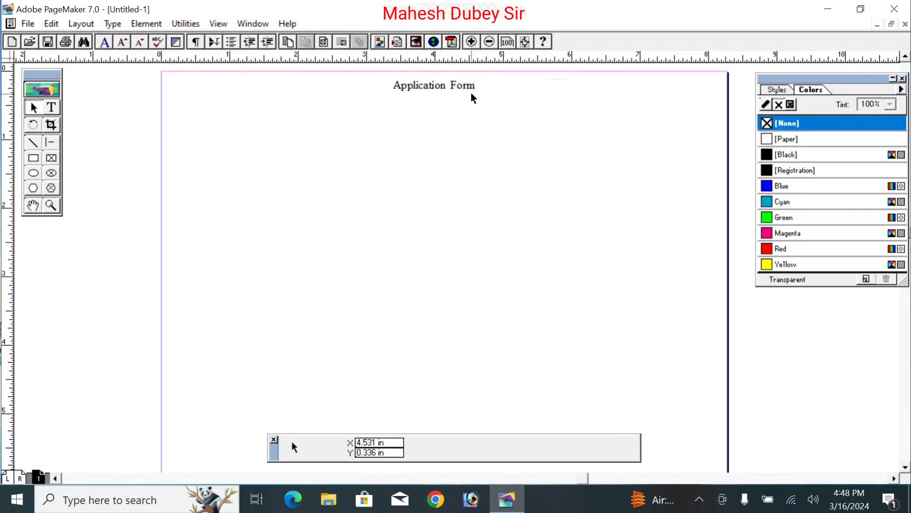
left_click_drag(455, 87, 466, 85)
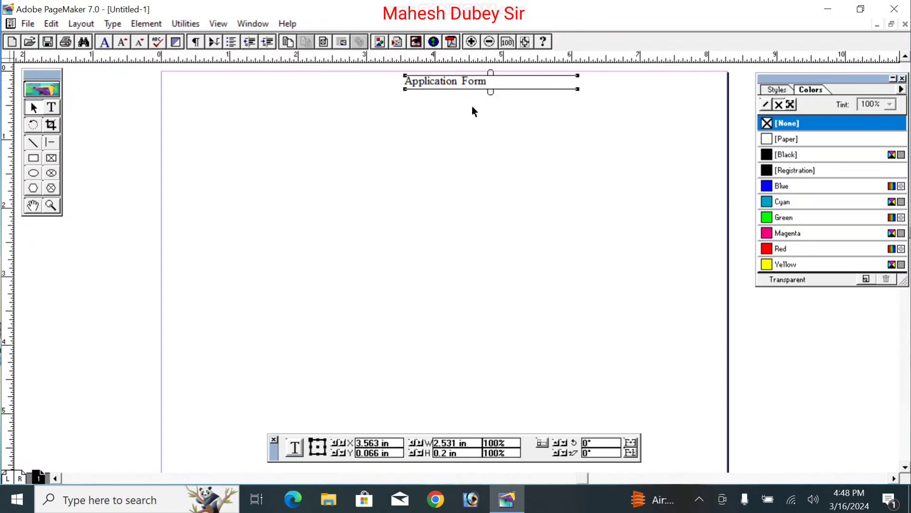
left_click(472, 147)
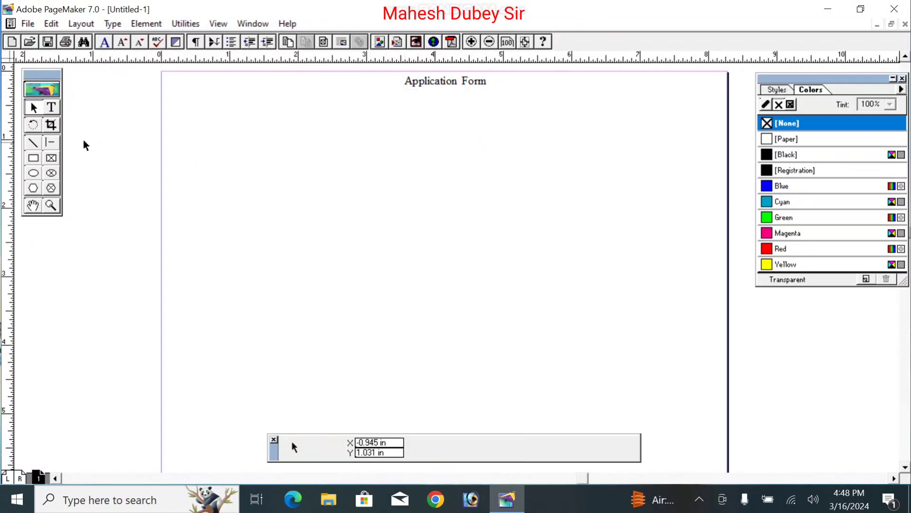
Add a text block spanning nearly the full page width below the heading, reading "Kshama Computer Institute".
left_click(53, 107)
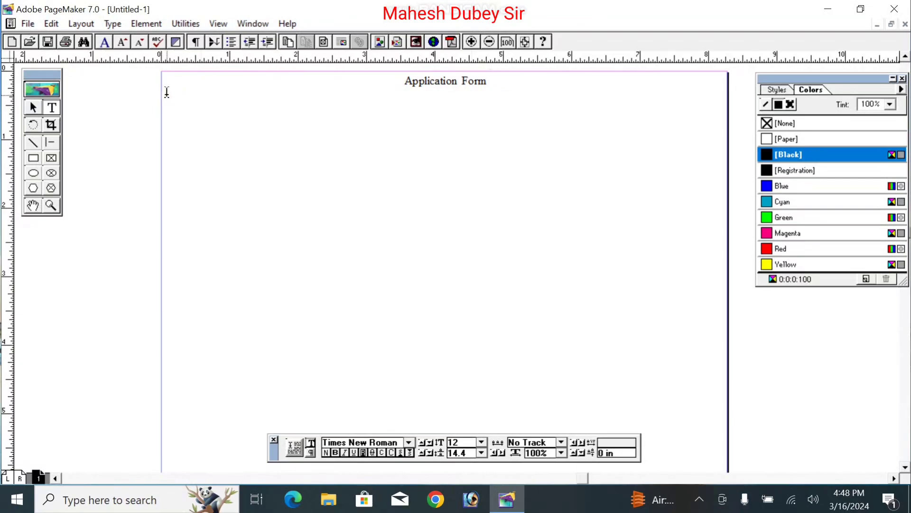
left_click_drag(166, 94, 726, 176)
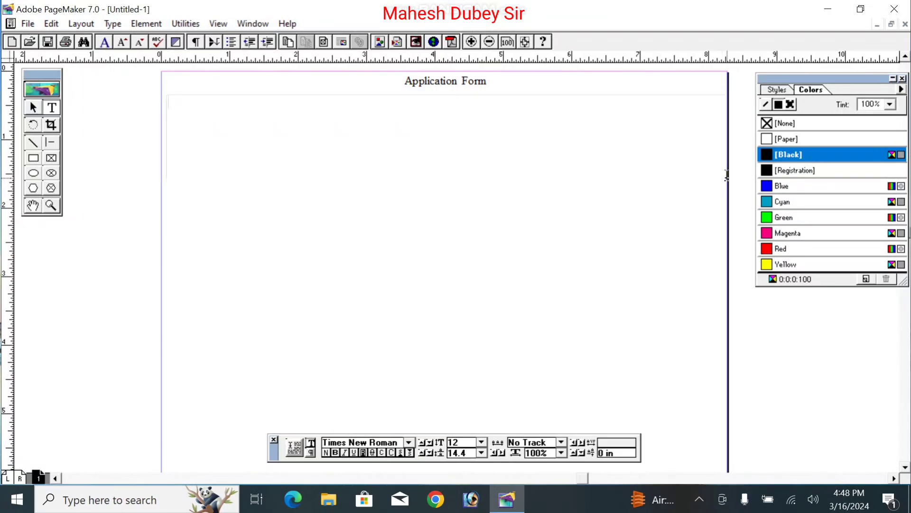
type("Kshama")
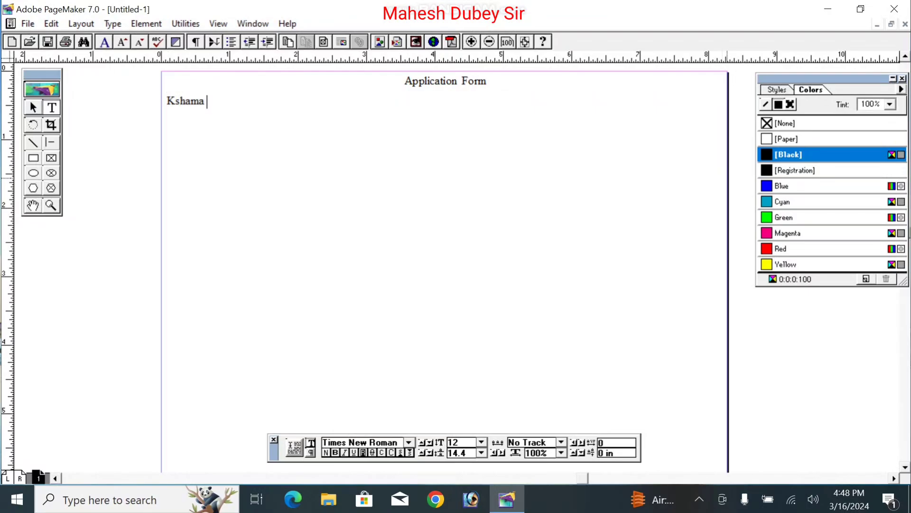
type(" Computer I")
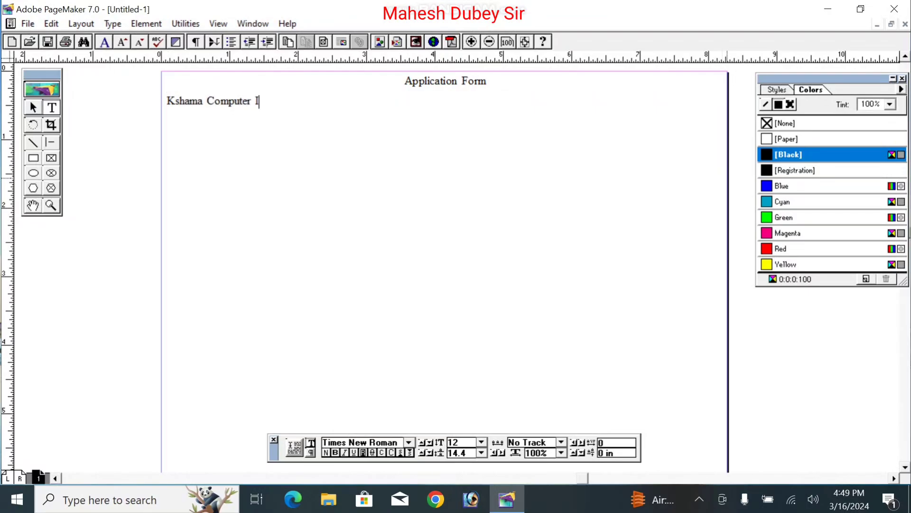
type("nstitute")
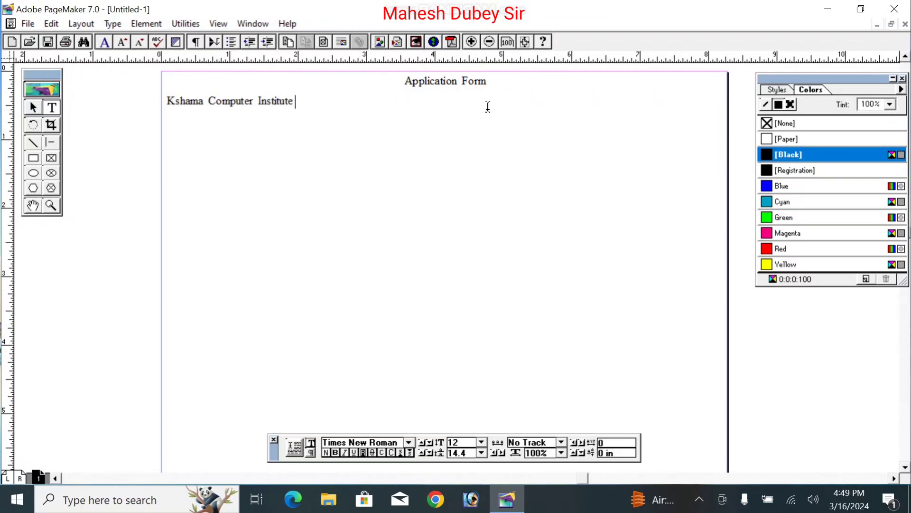
Change the case of the "Kshama Computer Institute" text to UPPER CASE.
left_click_drag(297, 104, 149, 95)
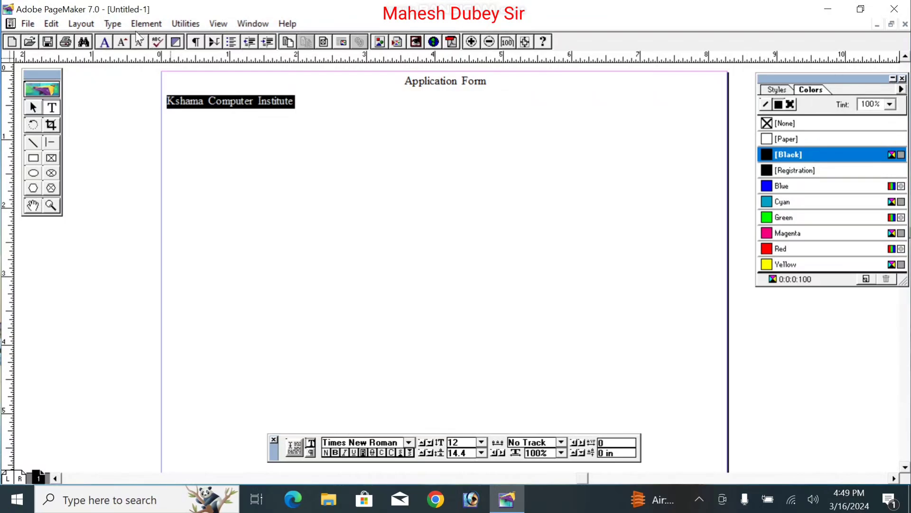
left_click(113, 24)
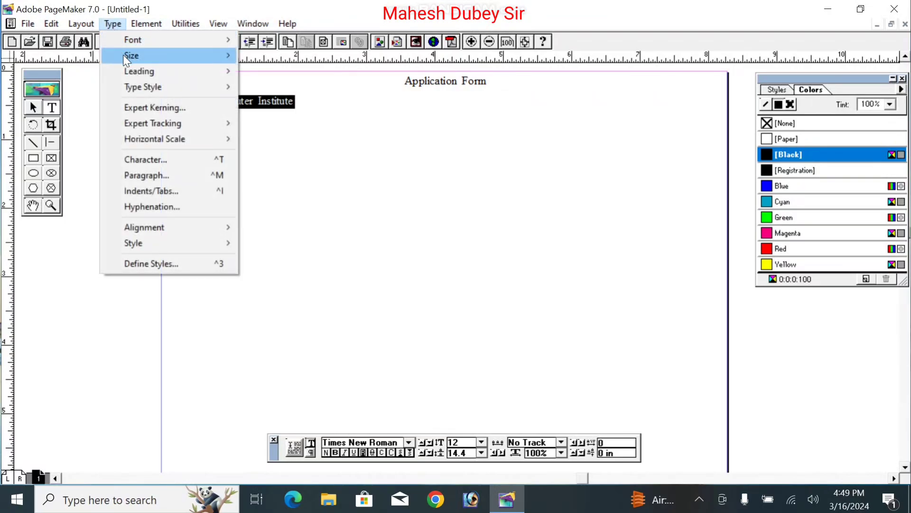
mouse_move(167, 55)
mouse_move(180, 26)
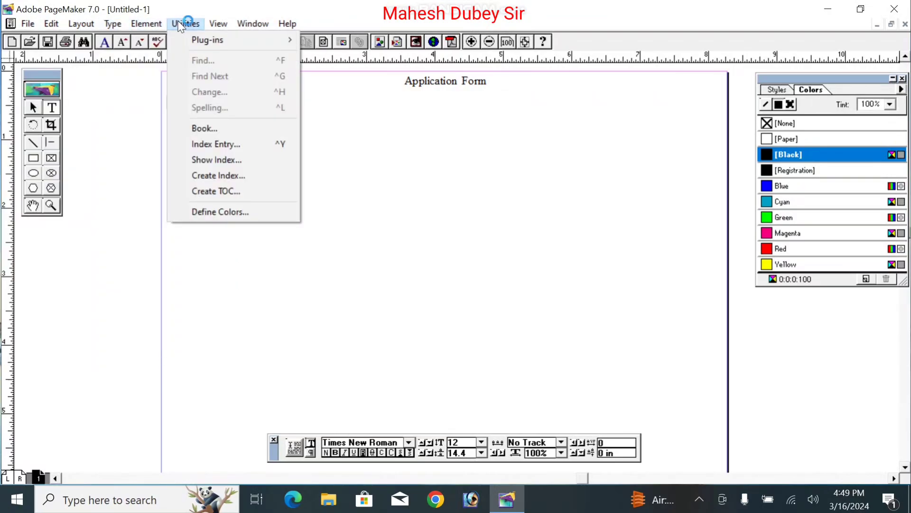
mouse_move(229, 39)
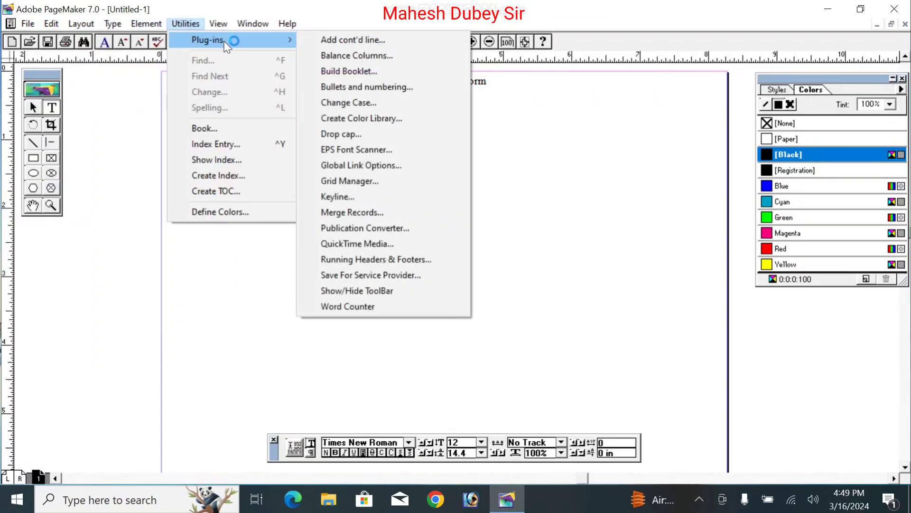
left_click(372, 103)
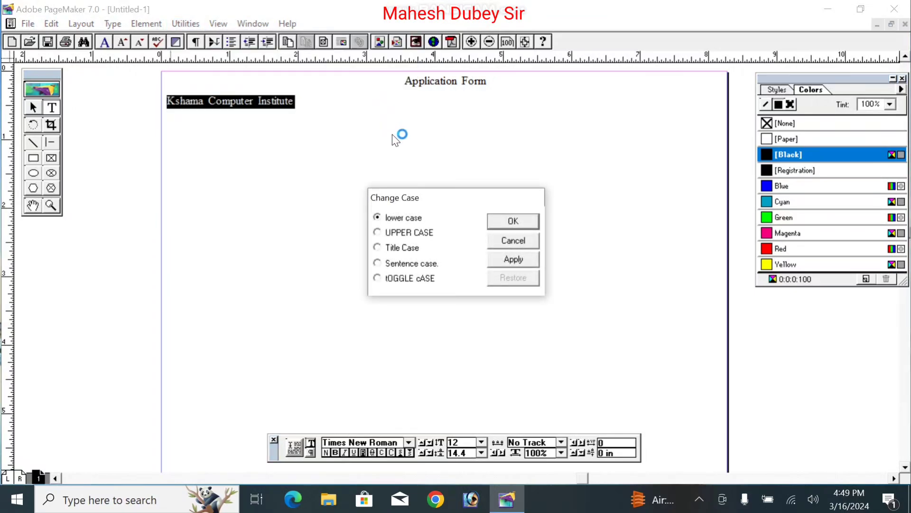
left_click(535, 224)
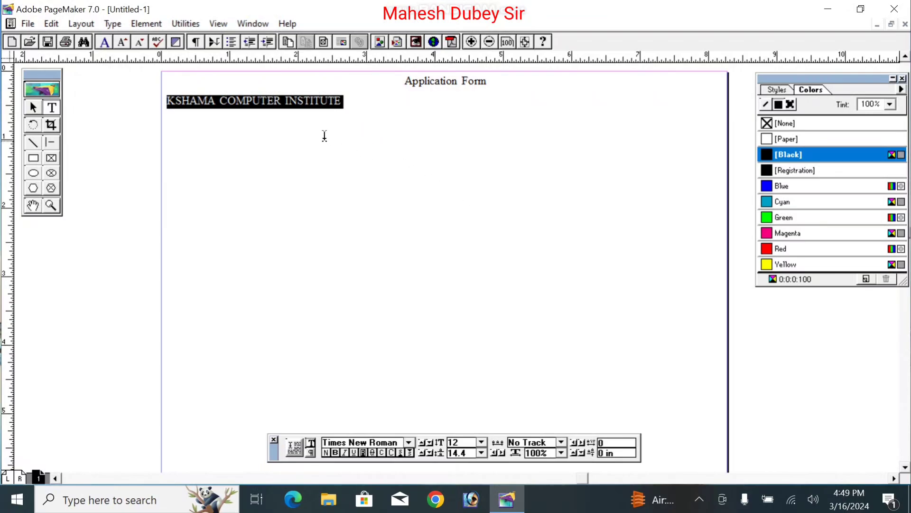
Set the font size of the whole "KSHAMA COMPUTER INSTITUTE" heading to 48.
left_click(293, 100)
left_click_drag(345, 101, 125, 98)
left_click(482, 442)
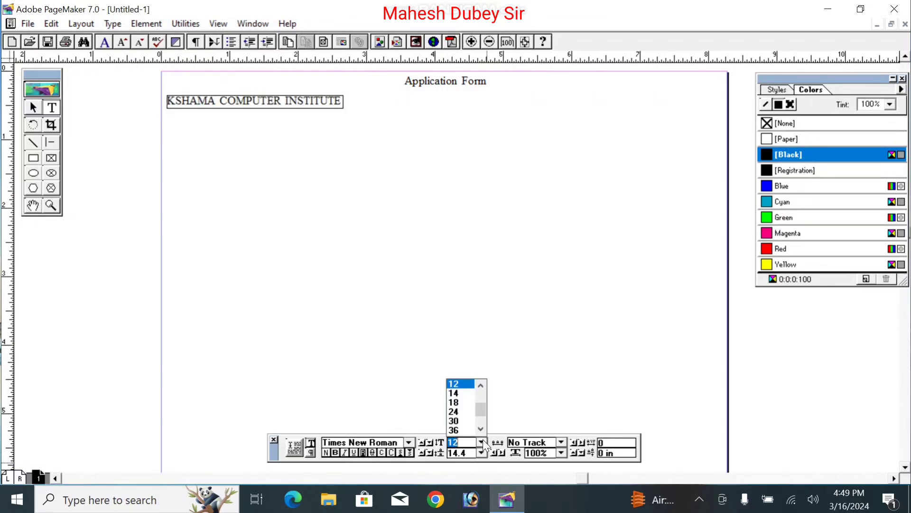
left_click(481, 429)
left_click(481, 429)
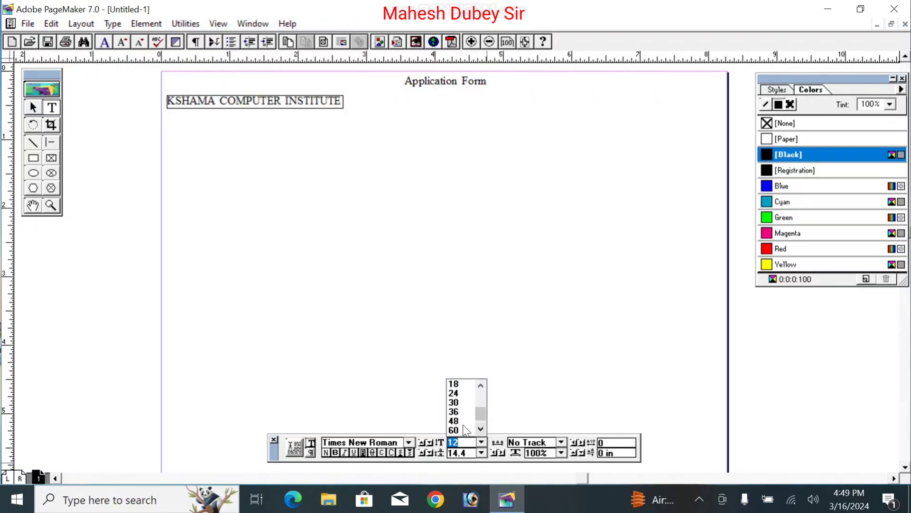
left_click(463, 422)
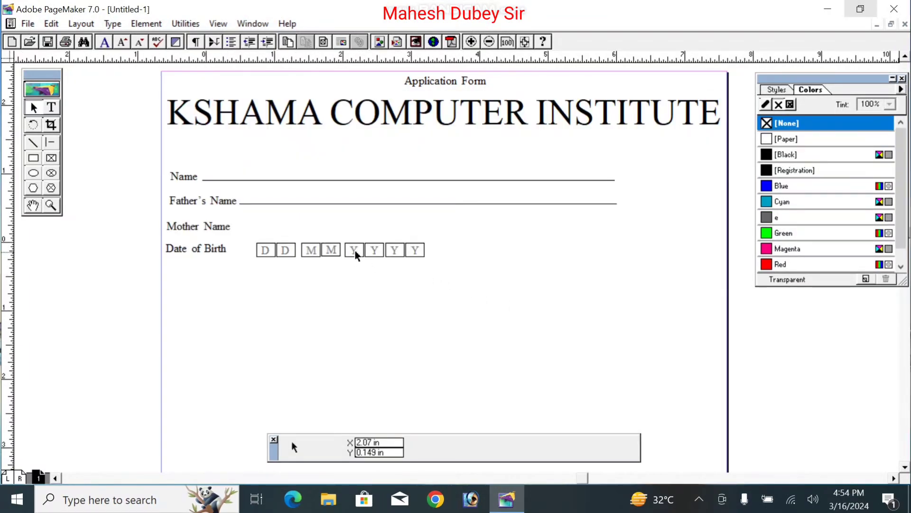
Add a "Mobile No." text block after the date-of-birth boxes and widen it to about 1.313 in so it fits one line.
left_click(51, 112)
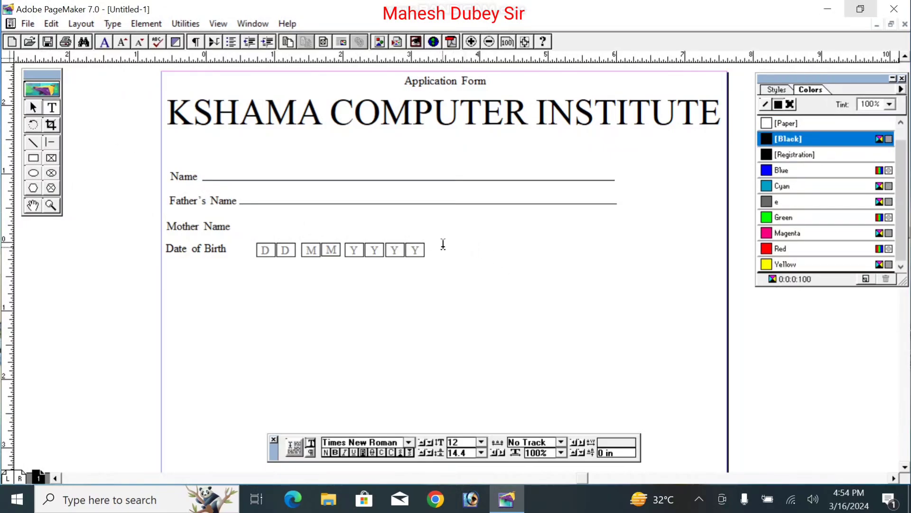
left_click_drag(443, 246, 473, 264)
type("M")
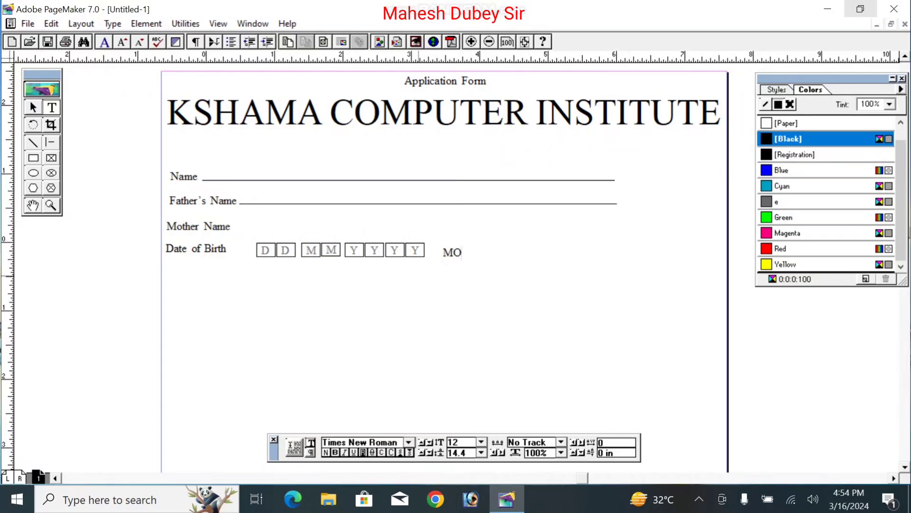
type("obile No.")
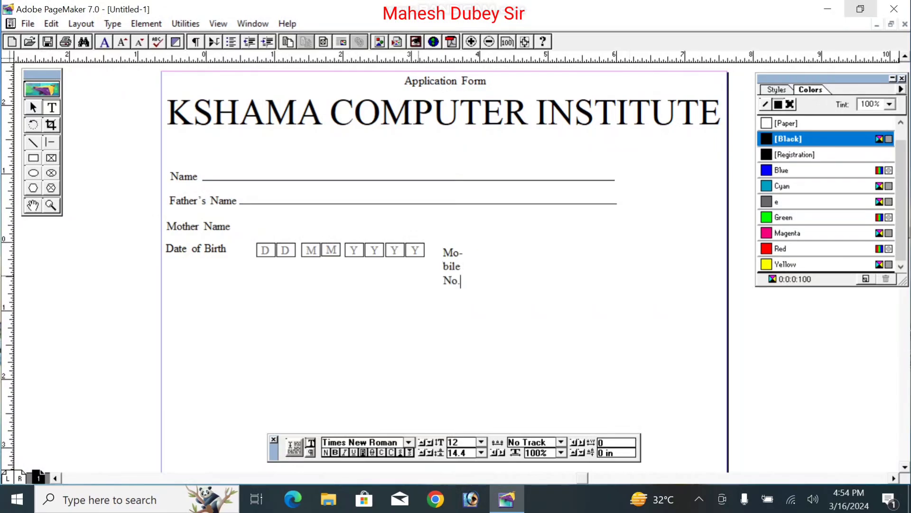
left_click(33, 108)
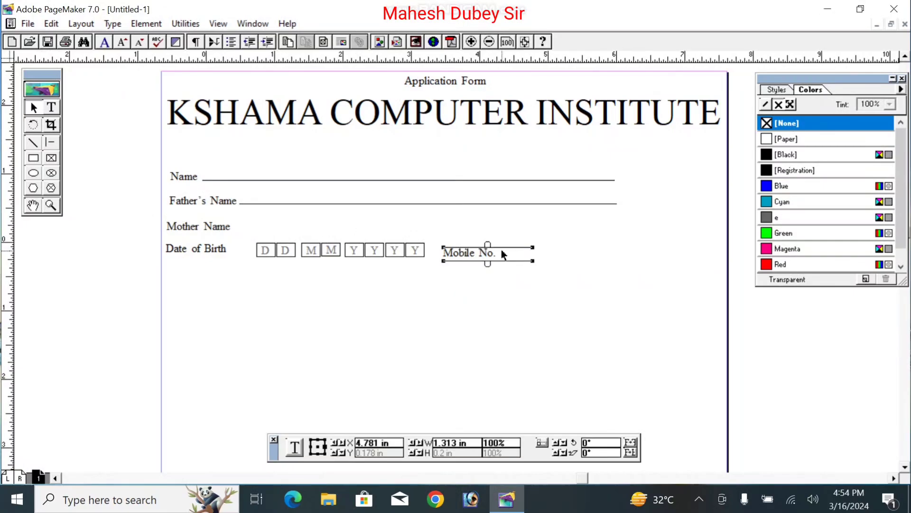
Nudge the "Mobile No." text block level with "Date of Birth" and closer to the date boxes, to about X 4.681 in, Y 0.128 in.
key("Up")
key("Up")
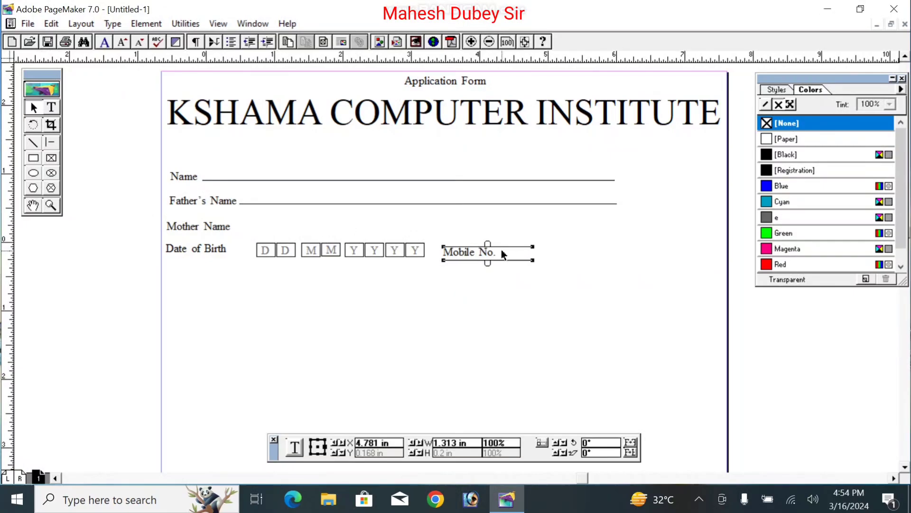
key("Left")
key("Left")
key("Left")
key("Left")
key("Left")
key("Left")
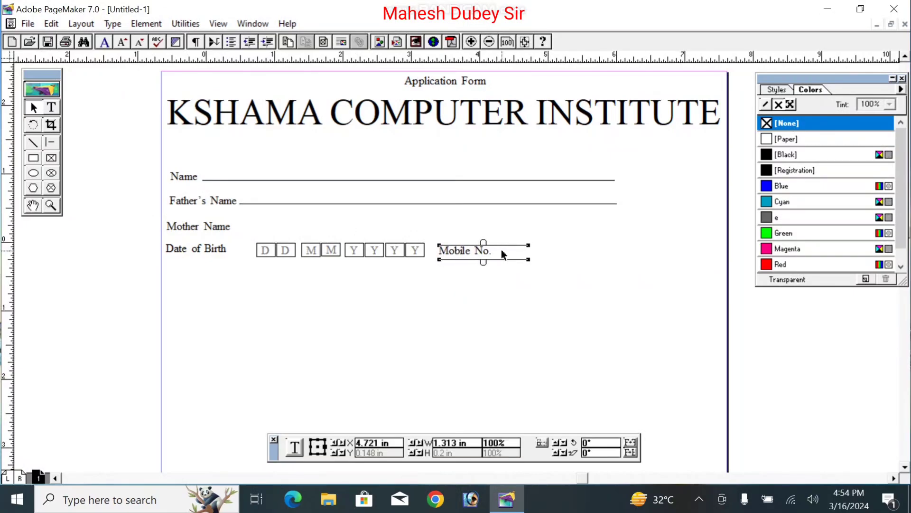
key("Up")
key("Up")
key("Left")
key("Left")
key("Left")
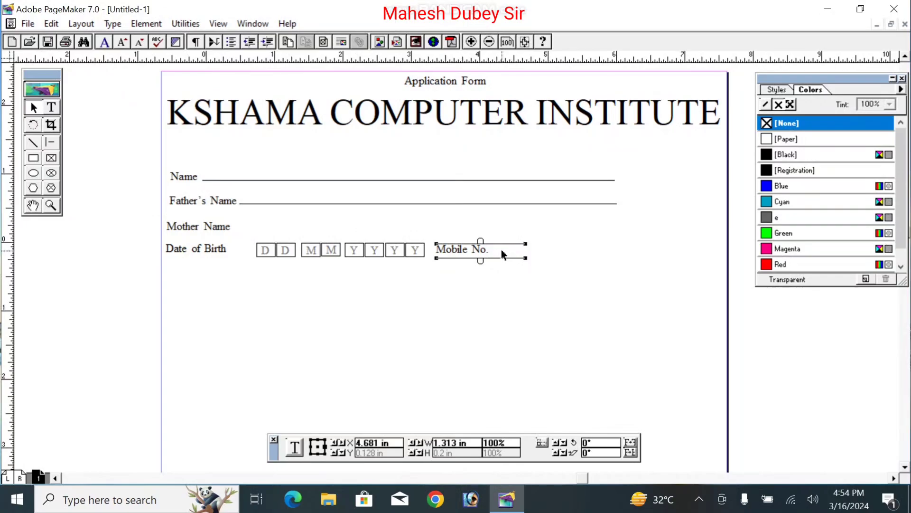
left_click(457, 320)
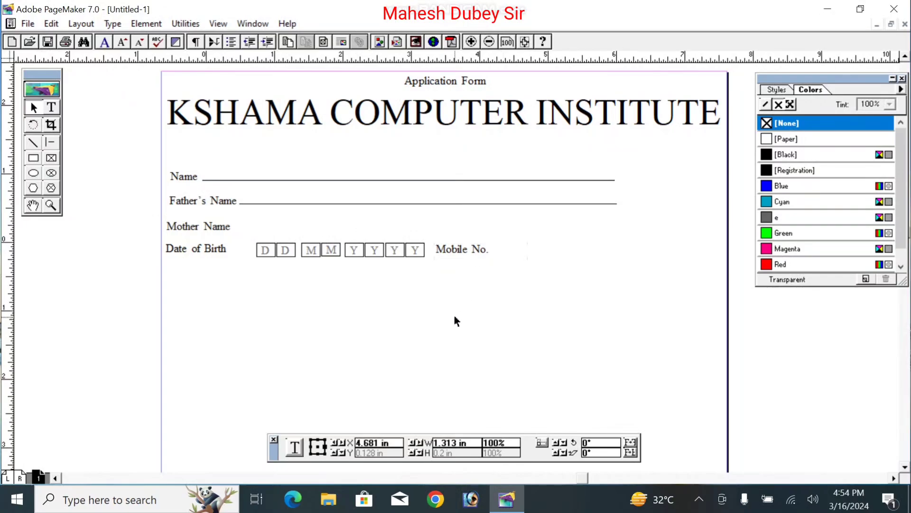
Select all the date-of-birth boxes with their D, M and Y letters and group them.
left_click(255, 244)
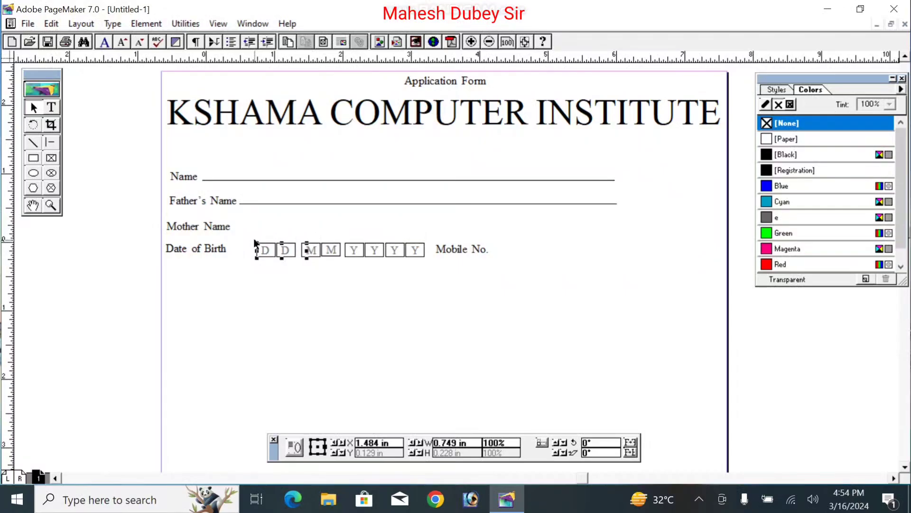
left_click_drag(301, 301, 251, 233)
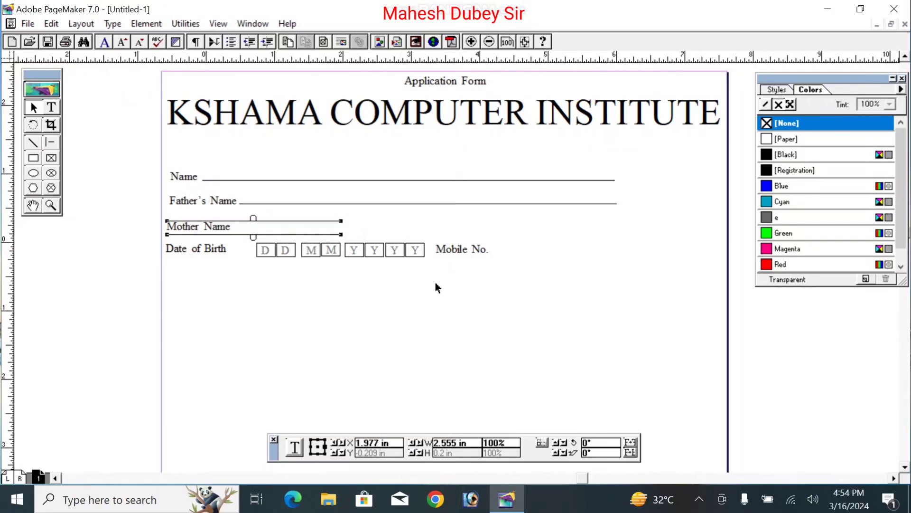
left_click_drag(430, 272, 248, 238)
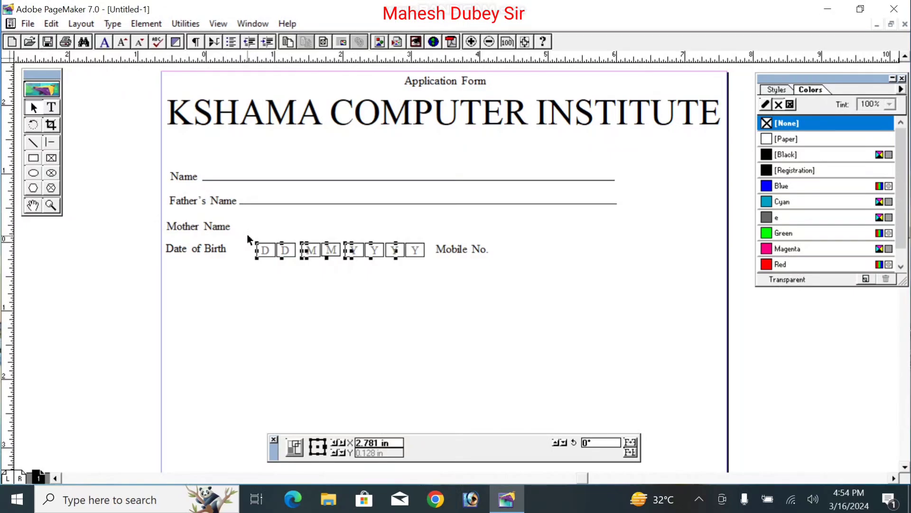
key("ctrl+g")
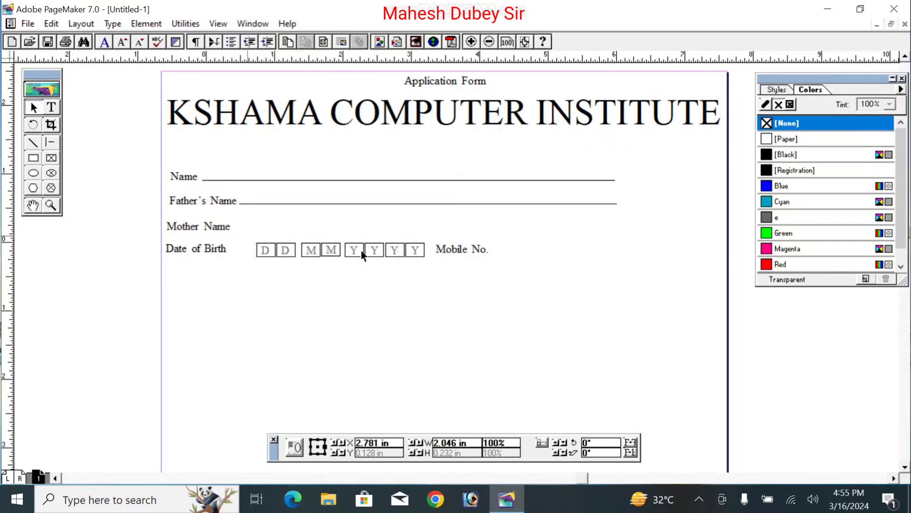
Duplicate the grouped date boxes and place the copy directly after "Mobile No.", at about X 6.202 in, Y 0.095 in.
left_click_drag(384, 263, 387, 267)
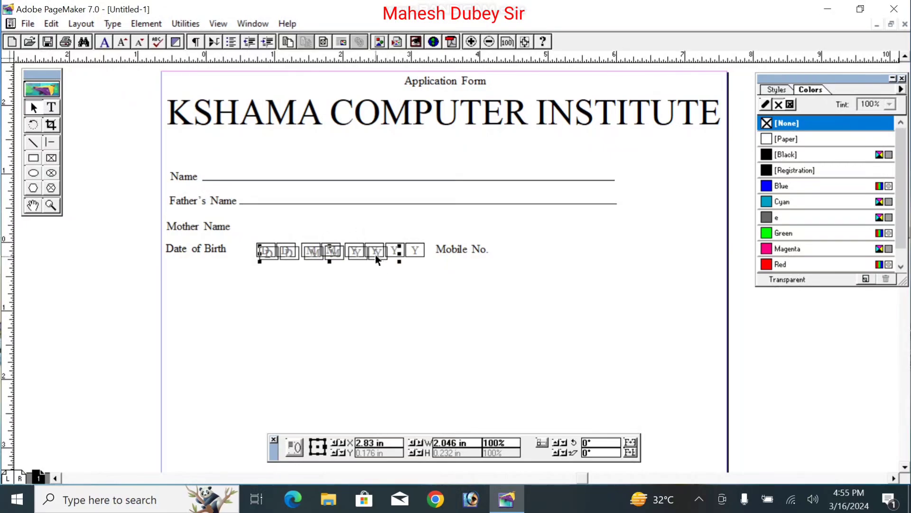
left_click_drag(377, 259, 607, 254)
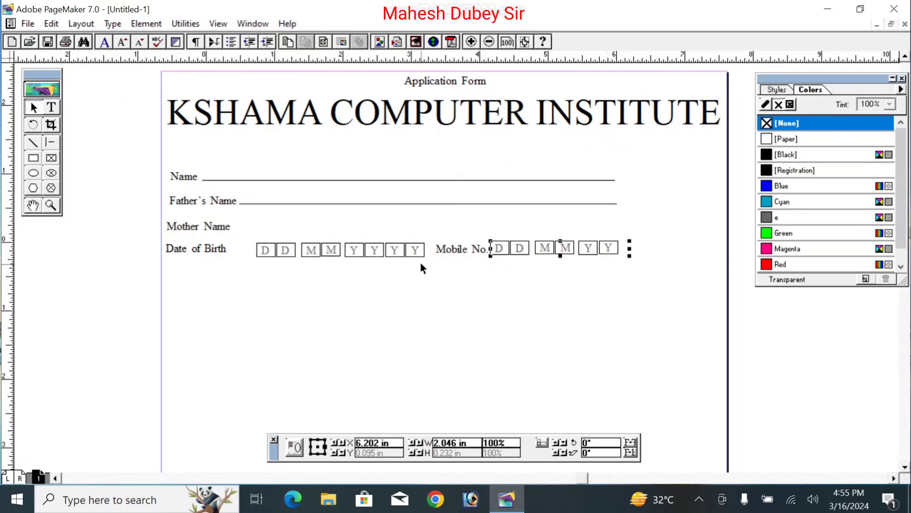
left_click(271, 309)
Delete the D, M and Y letters from the copied boxes after "Mobile No.", leaving the boxes empty.
left_click(59, 109)
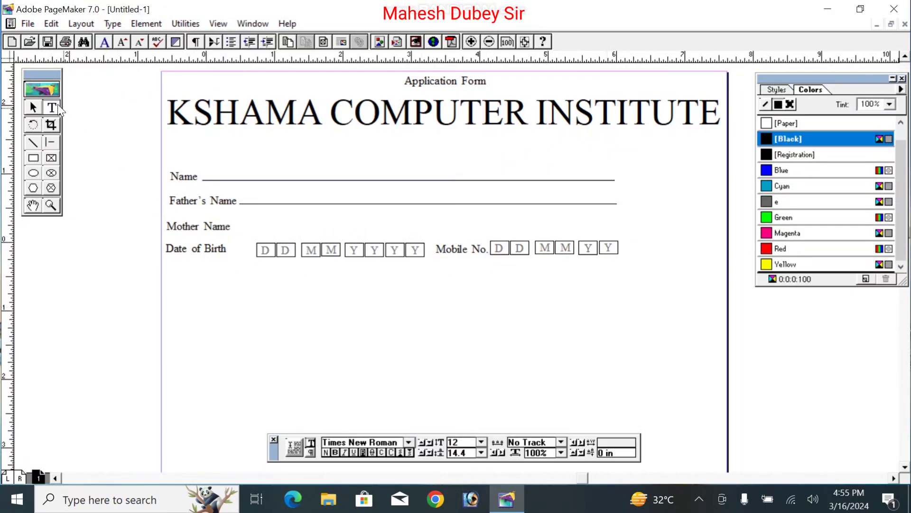
left_click_drag(525, 249, 495, 247)
key("BackSpace")
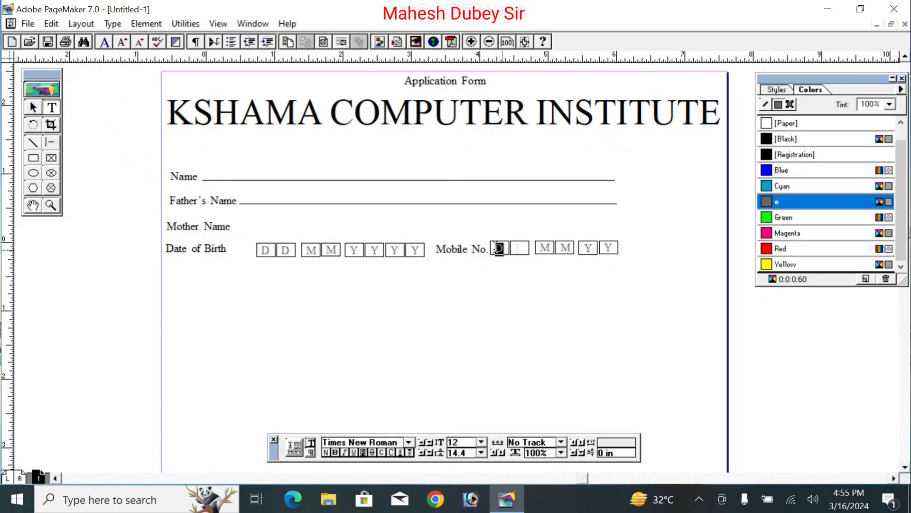
key("BackSpace")
left_click_drag(552, 248, 537, 247)
key("BackSpace")
left_click_drag(574, 248, 606, 247)
key("BackSpace")
key("BackSpace")
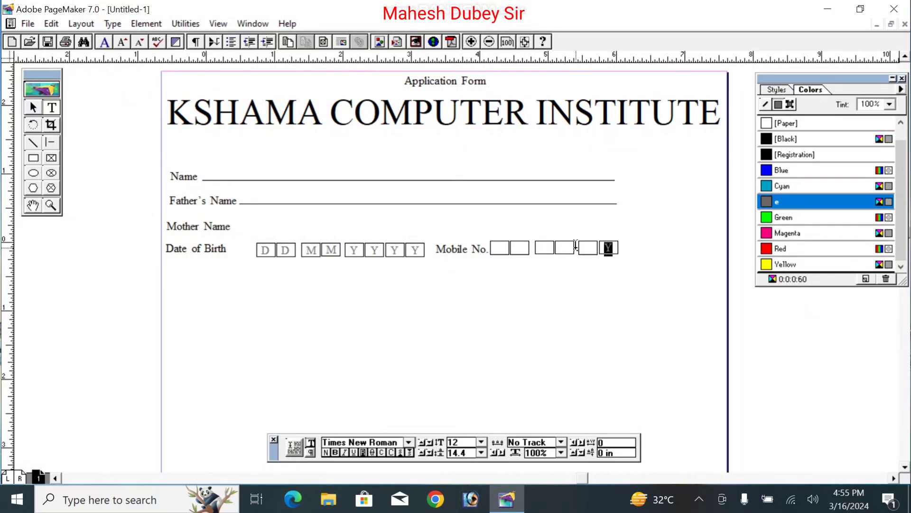
key("BackSpace")
Ungroup the empty mobile-number boxes so each one can be moved separately.
left_click(33, 107)
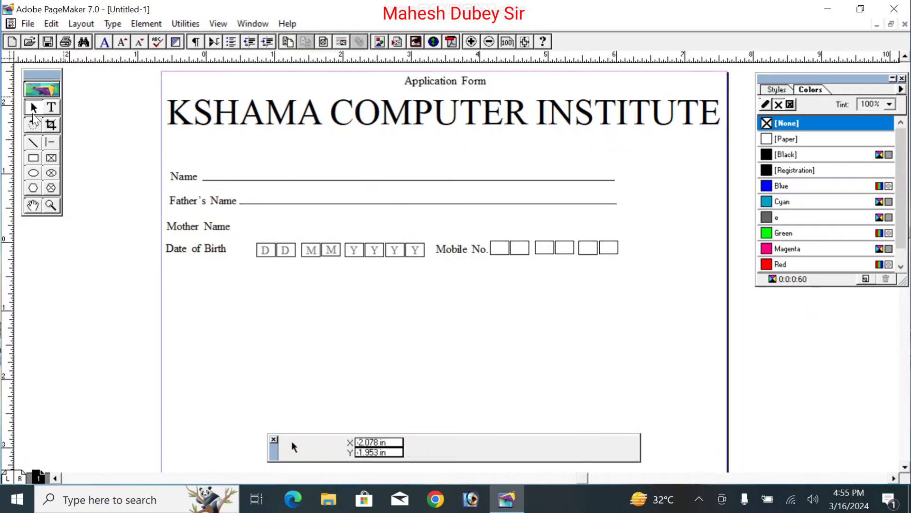
left_click(557, 253)
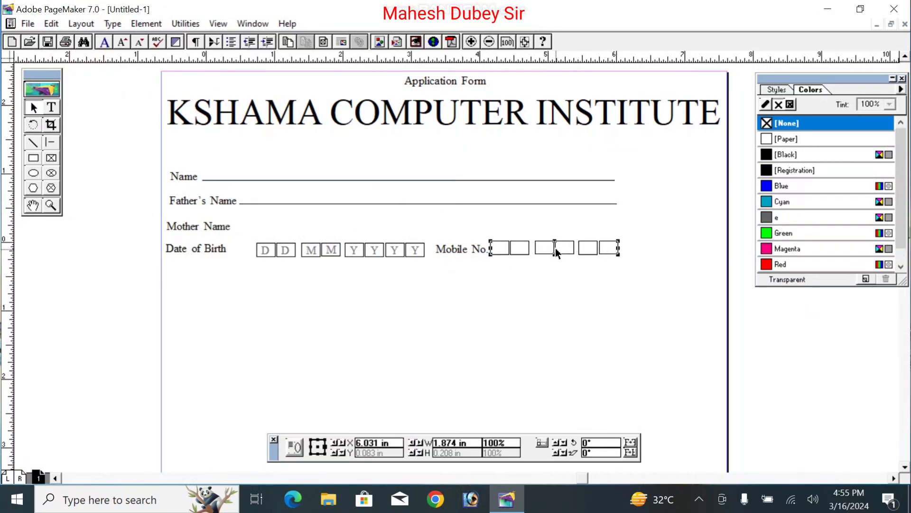
left_click(146, 24)
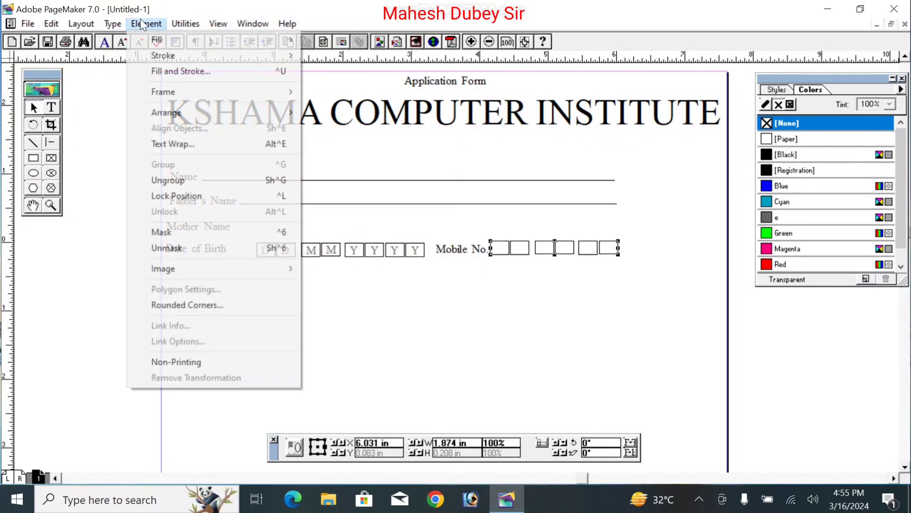
left_click(209, 185)
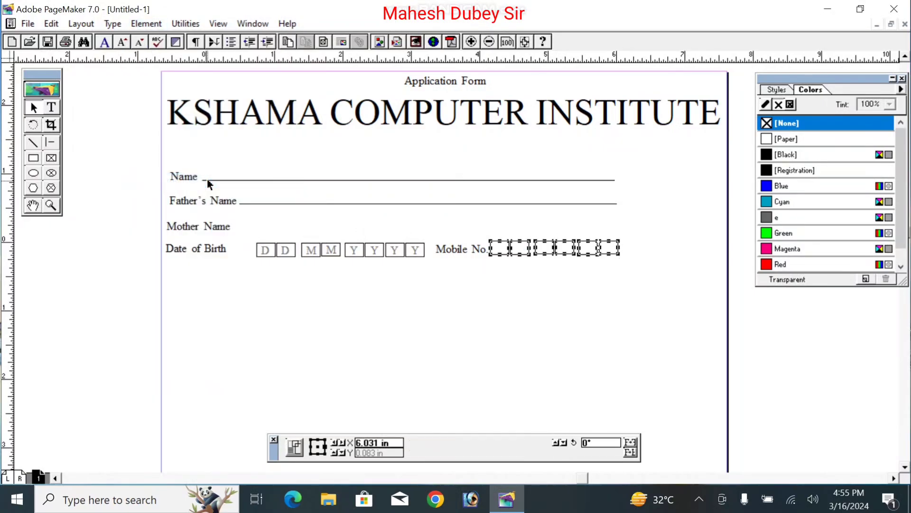
left_click(517, 363)
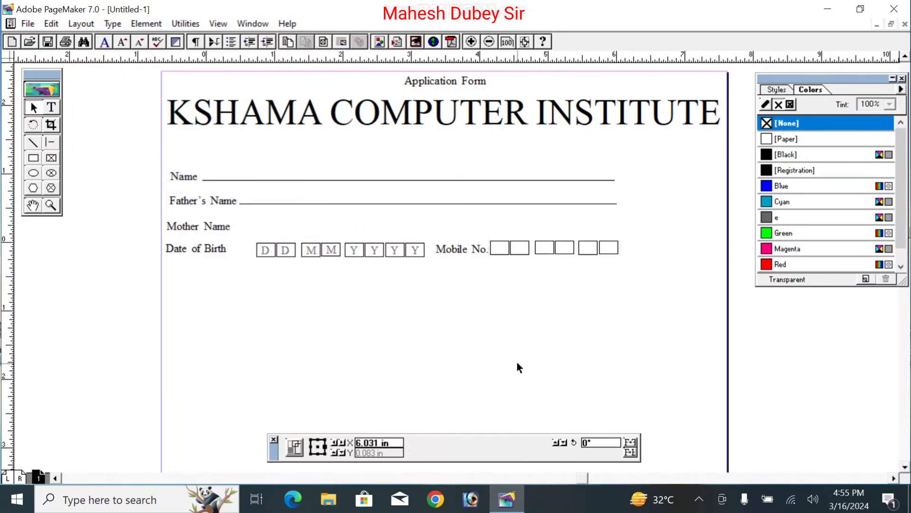
Move the third to sixth mobile-number boxes toward the first two, closing the gaps so all six form one continuous row.
left_click(554, 250)
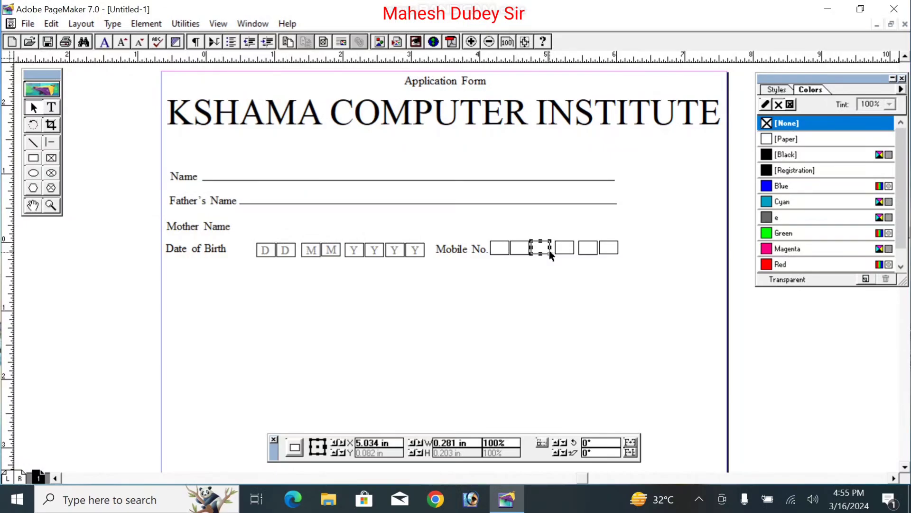
left_click_drag(548, 250, 567, 252)
key("ctrl+z")
left_click(560, 305)
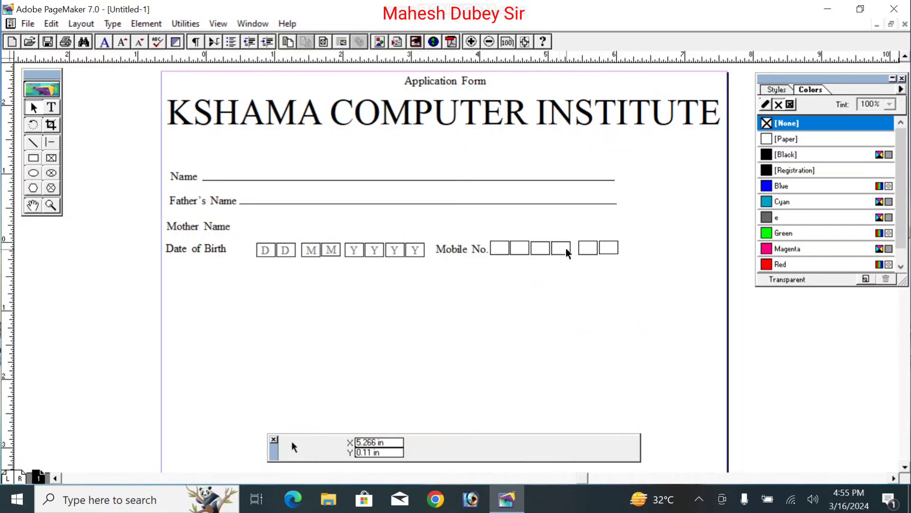
left_click(580, 250)
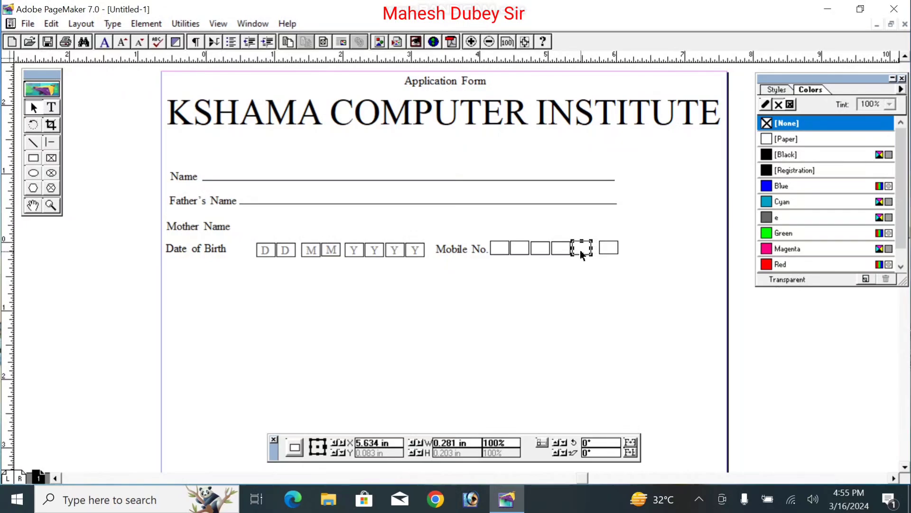
left_click(607, 254)
left_click_drag(607, 255, 600, 253)
left_click(619, 290)
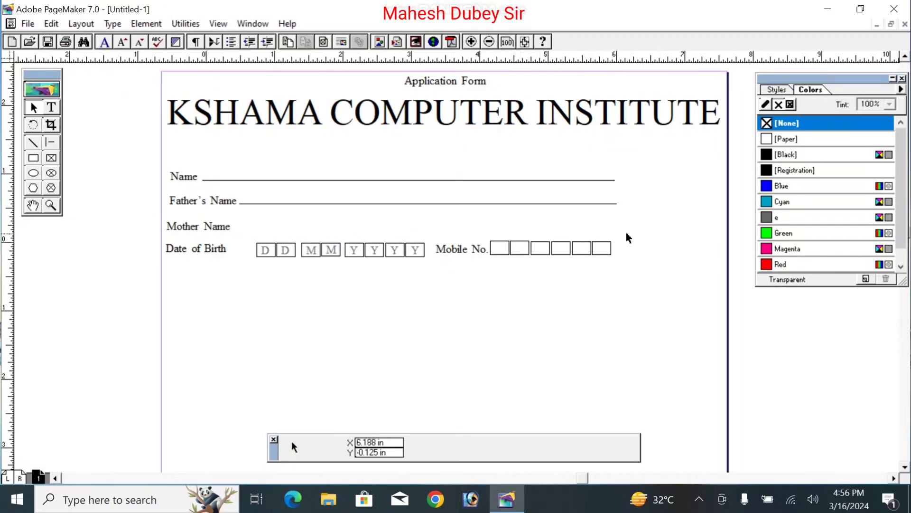
Duplicate the last four mobile-number boxes and place the copies at the end of the row, at about X 6.53 in, Y 0.09 in.
left_click_drag(628, 234, 531, 272)
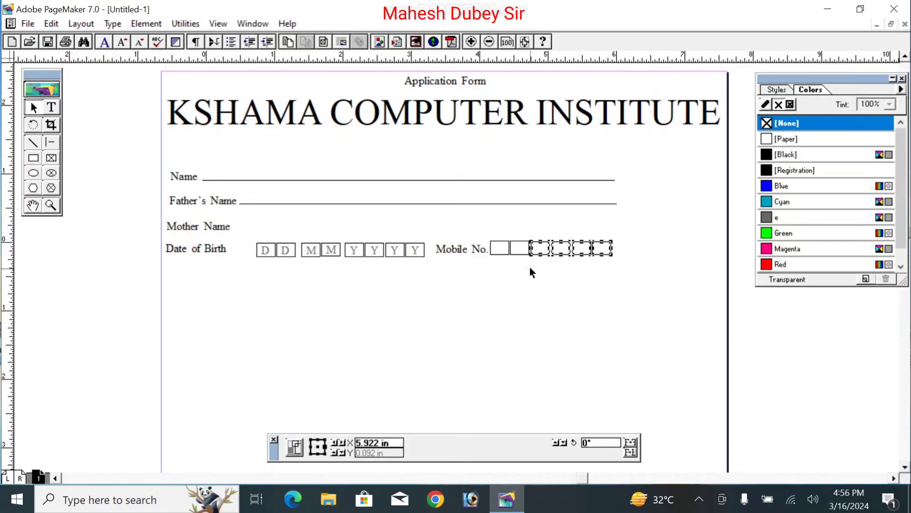
key("ctrl+c")
key("ctrl+v")
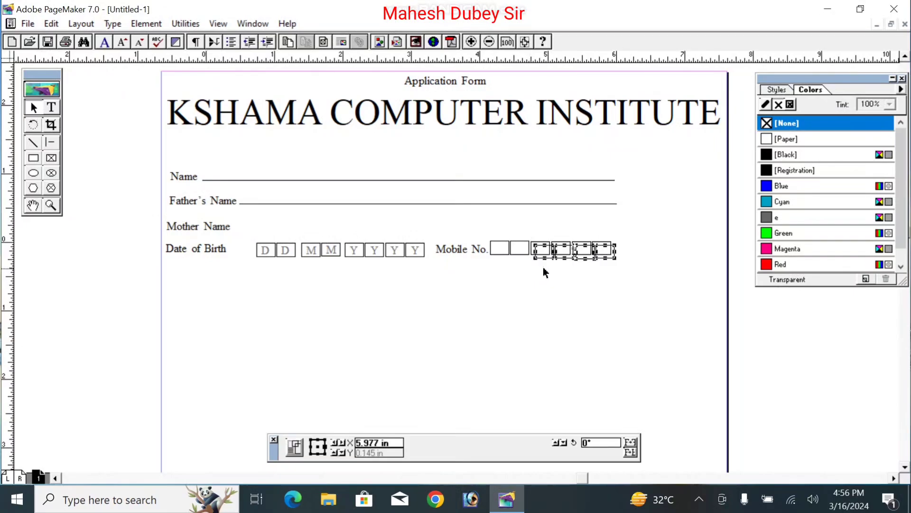
left_click(634, 247)
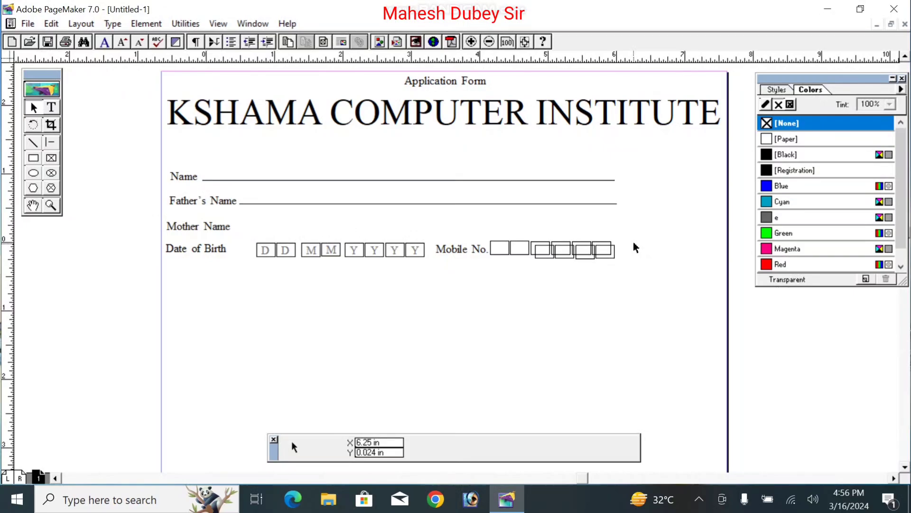
left_click(611, 257)
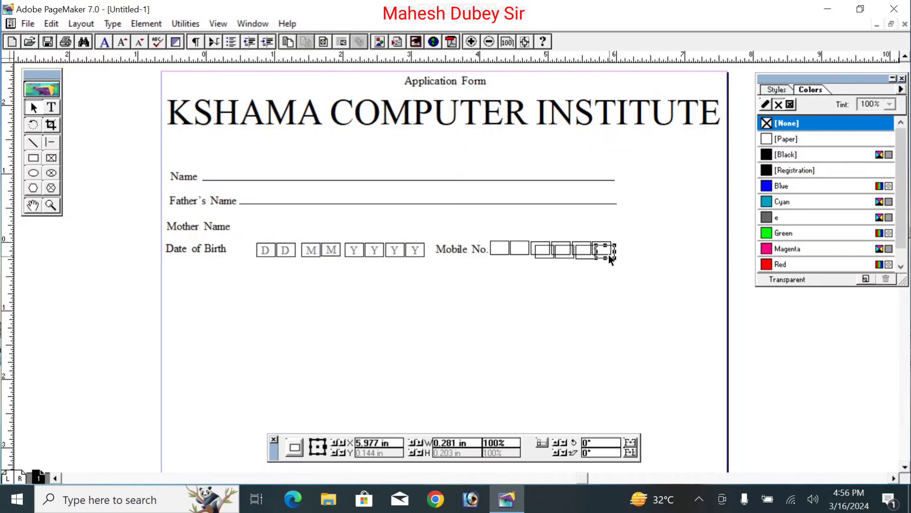
left_click(582, 256, "shift")
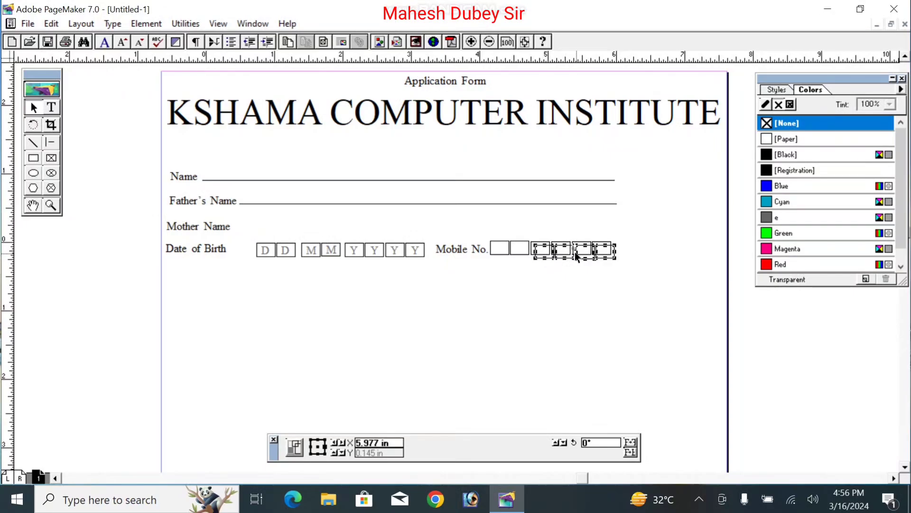
left_click_drag(576, 252, 599, 252)
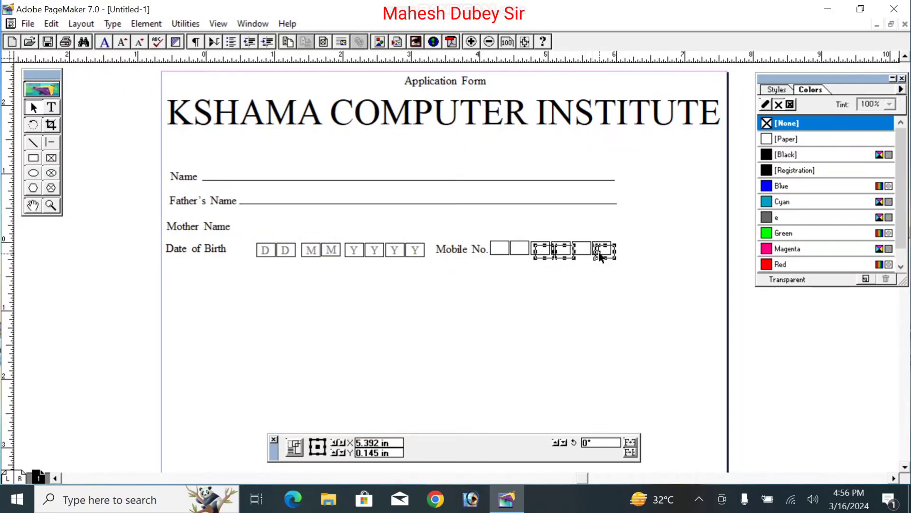
left_click(587, 256, "shift")
left_click_drag(589, 259, 667, 256)
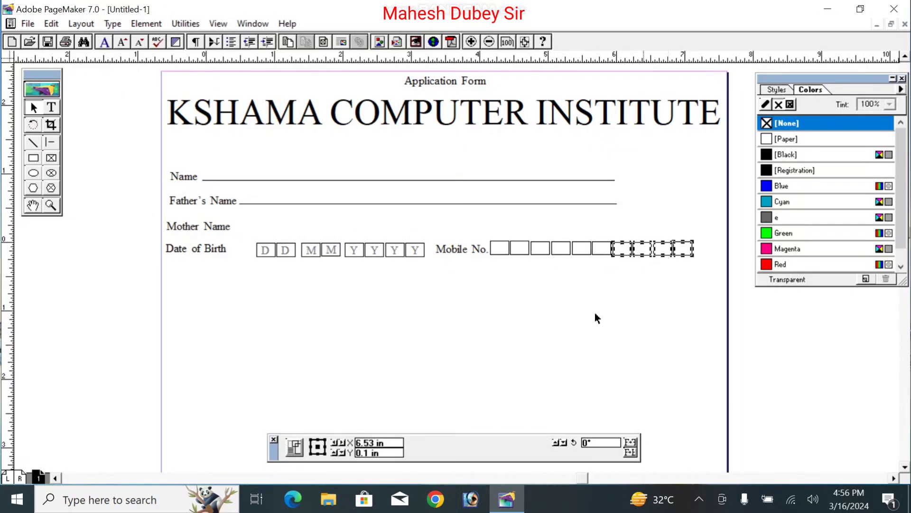
key("Up")
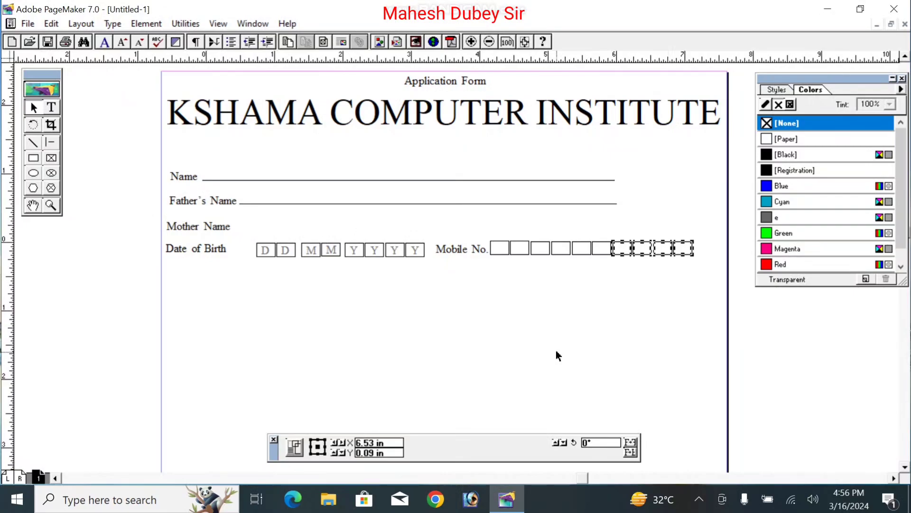
left_click(561, 351)
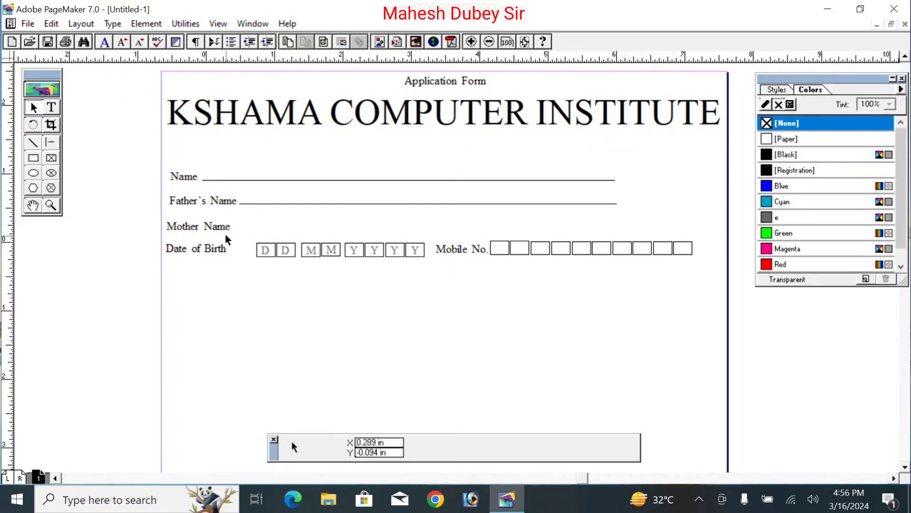
Draw a photo box about 1.41 by 1.43 in beside the name lines and enter "Paste Your Recent Photo" inside it.
left_click(33, 159)
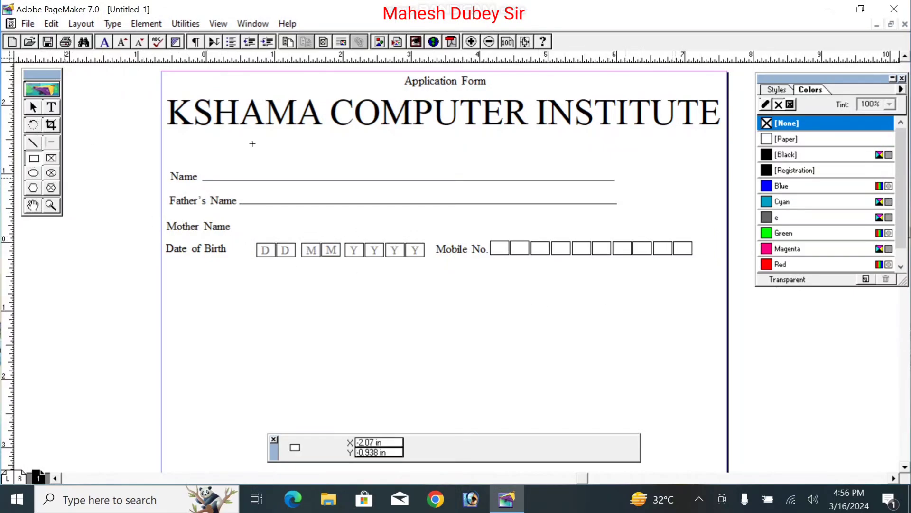
left_click_drag(621, 142, 717, 241)
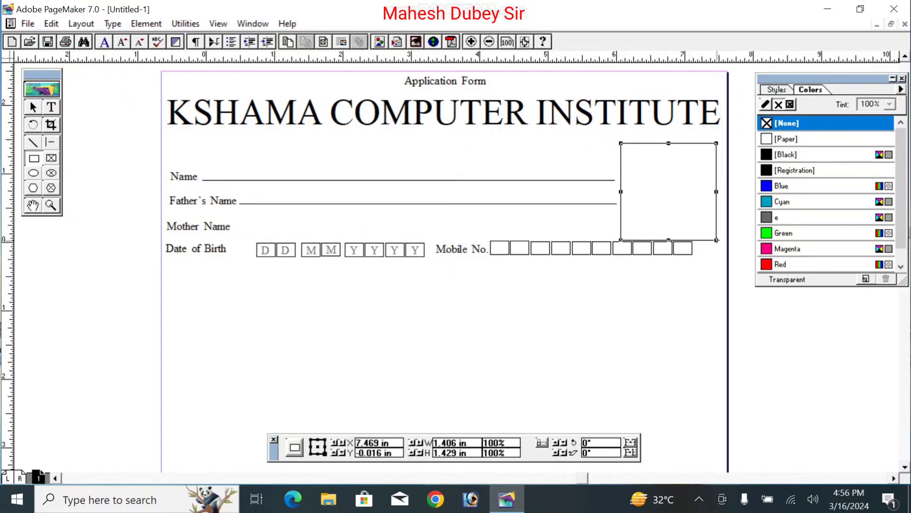
left_click(56, 109)
left_click_drag(635, 167, 704, 211)
type("Pa")
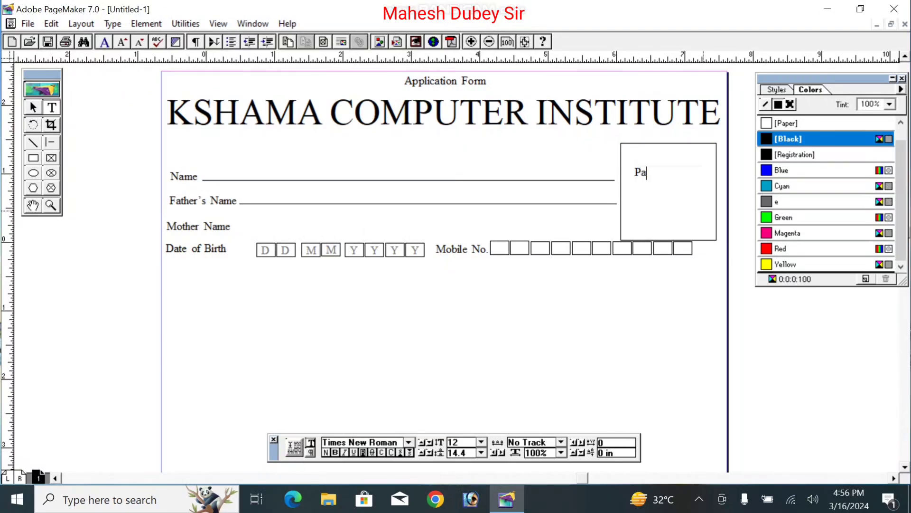
type("ste Your Recent ")
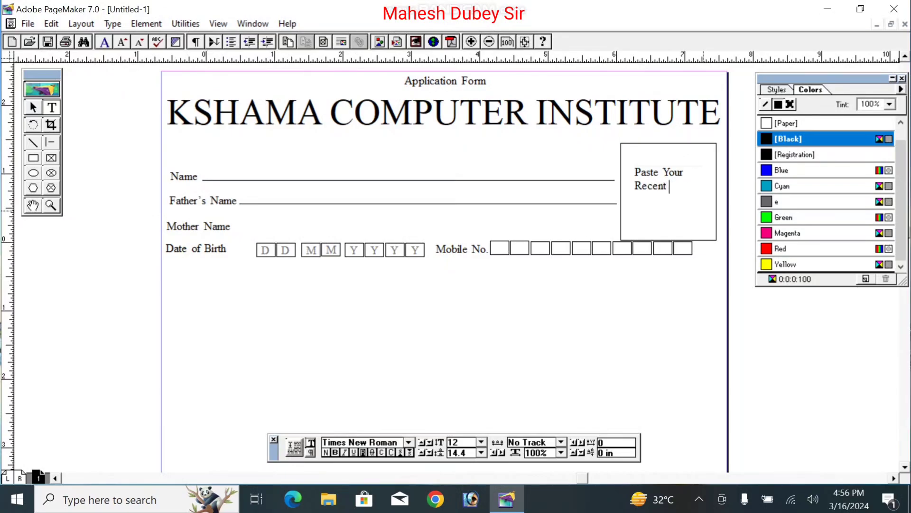
type("Photo")
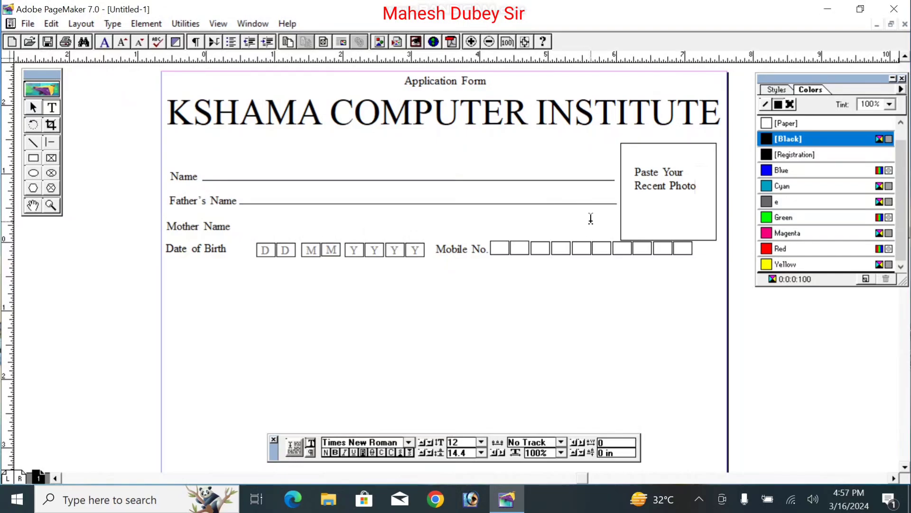
Centre-align the "Paste Your Recent Photo" text in the photo box.
key("ctrl+a")
left_click(313, 468)
left_click(311, 453)
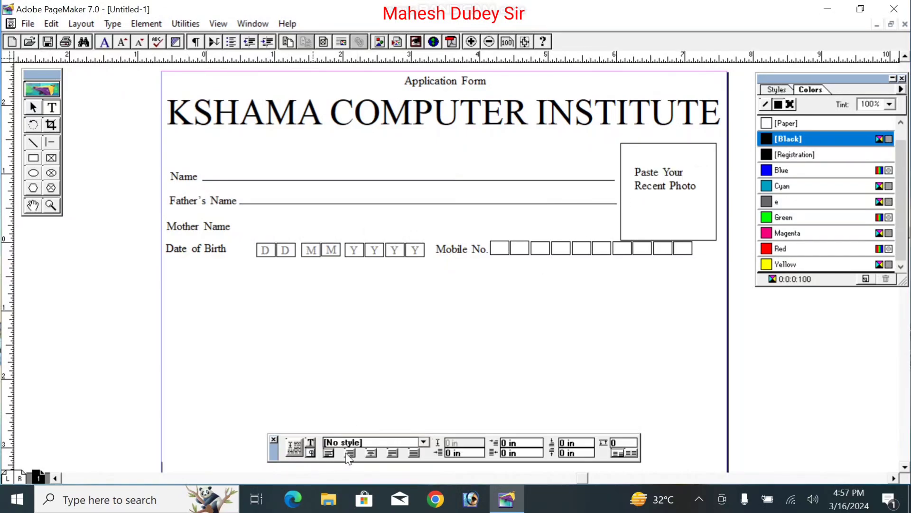
left_click(369, 454)
left_click_drag(701, 182, 631, 169)
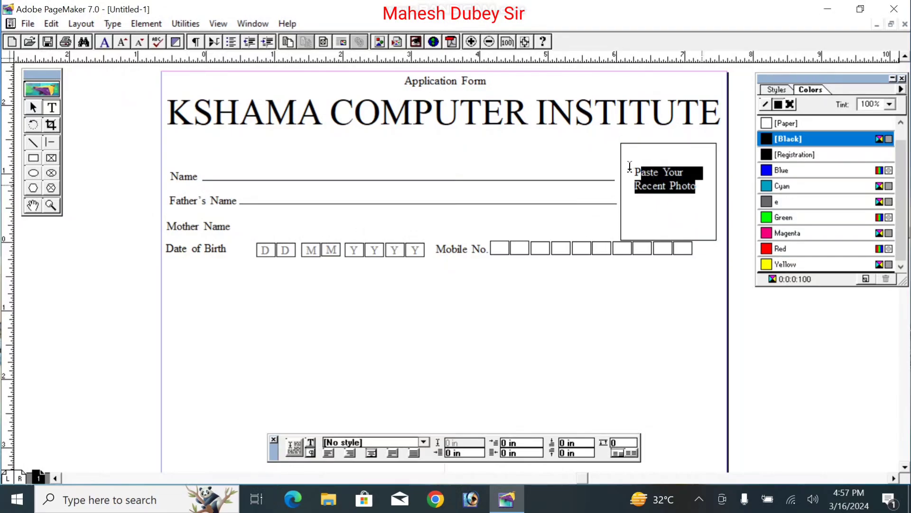
left_click(372, 454)
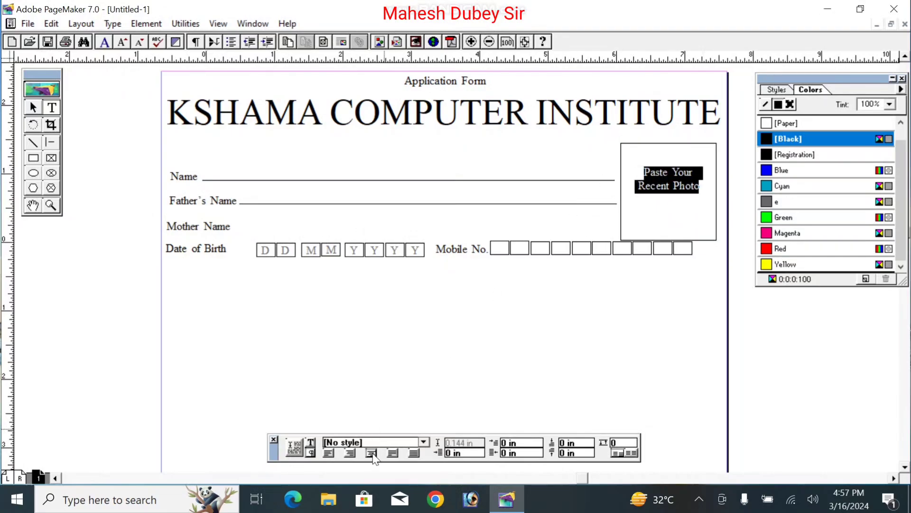
left_click(311, 442)
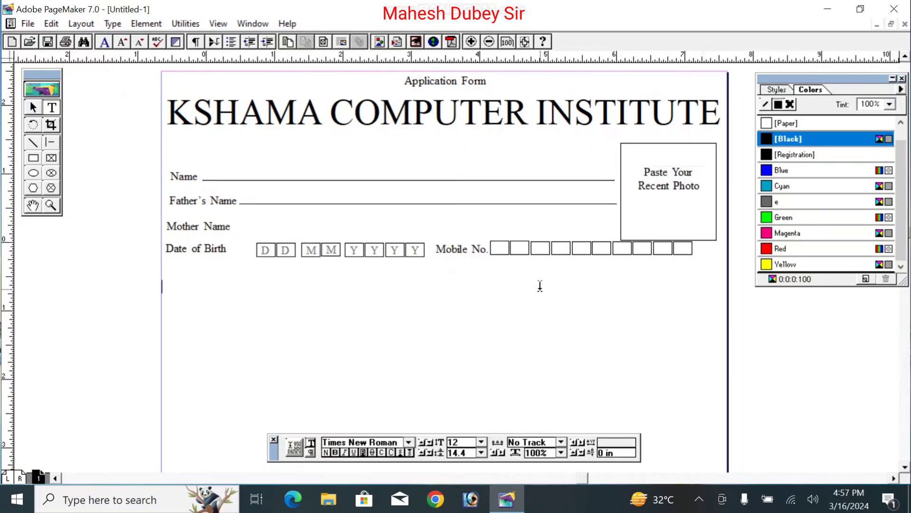
Add an "Address" label below "Date of Birth" and line it up with the start of the labels above.
left_click(32, 109)
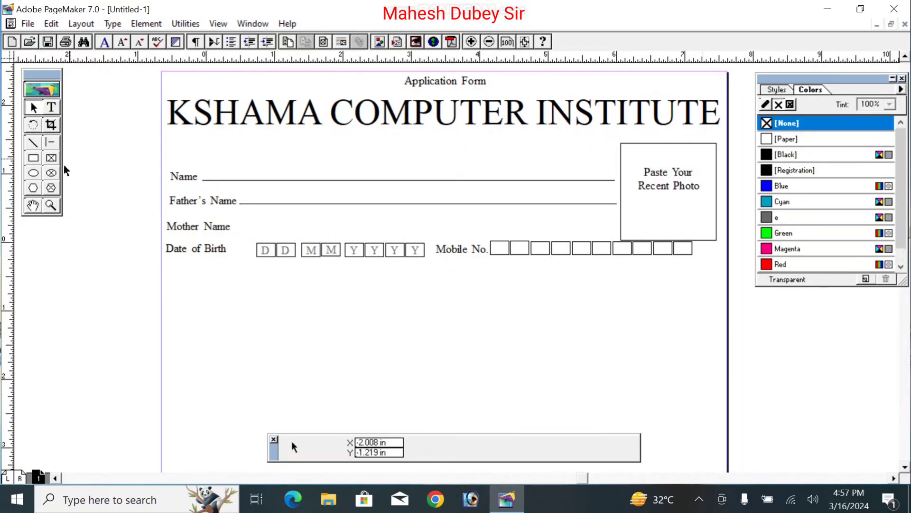
left_click(33, 206)
left_click_drag(343, 393, 337, 308)
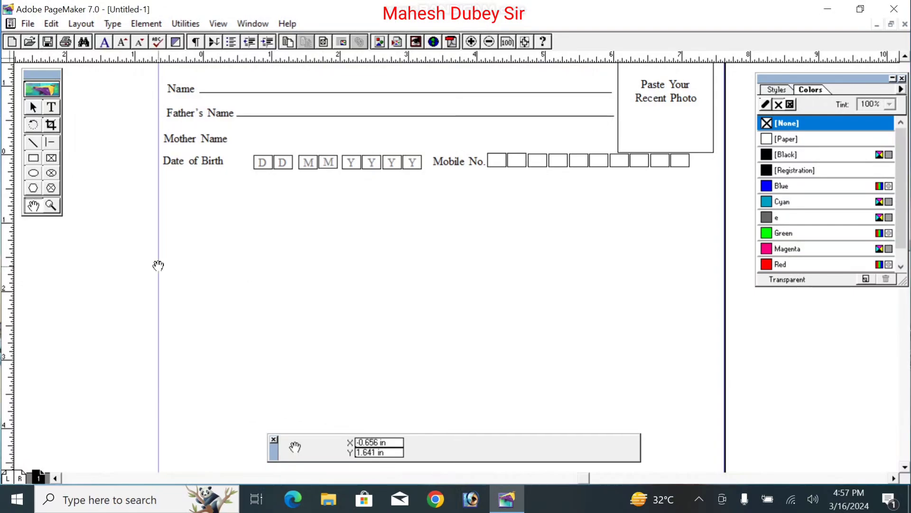
left_click(51, 107)
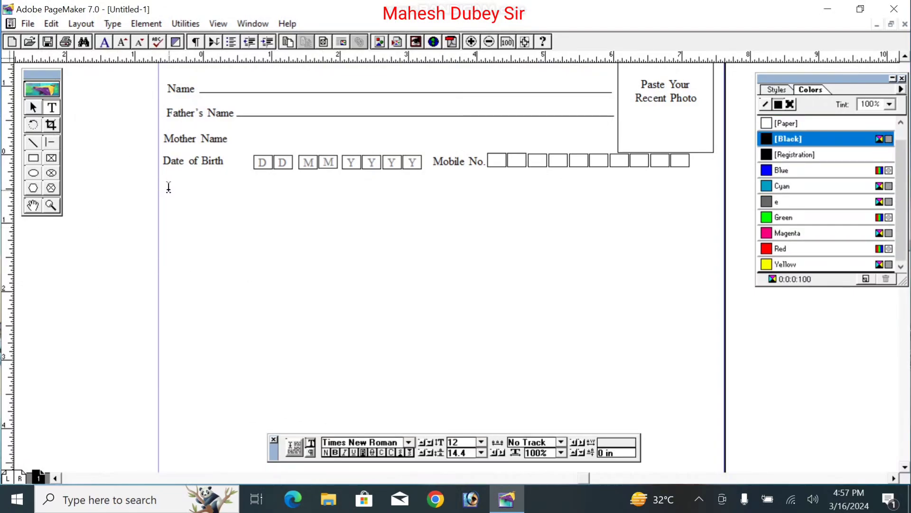
left_click_drag(168, 187, 290, 226)
type("Address")
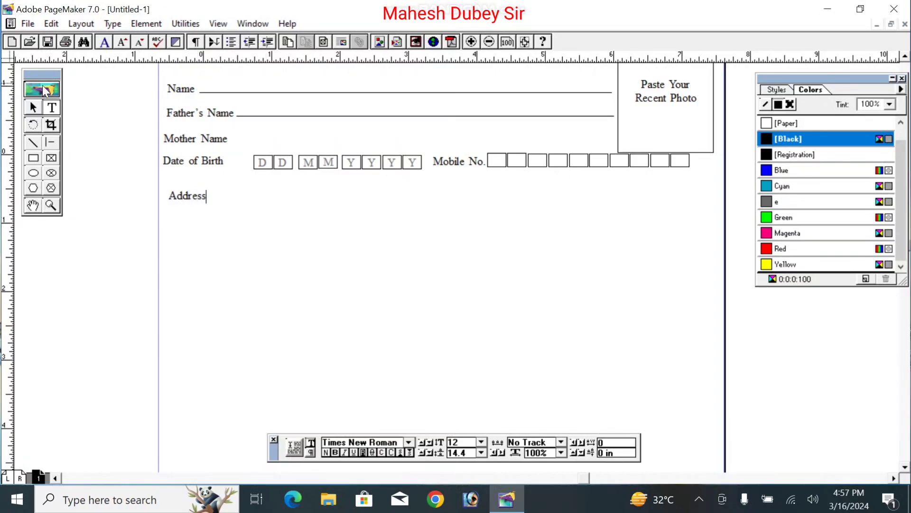
left_click(33, 107)
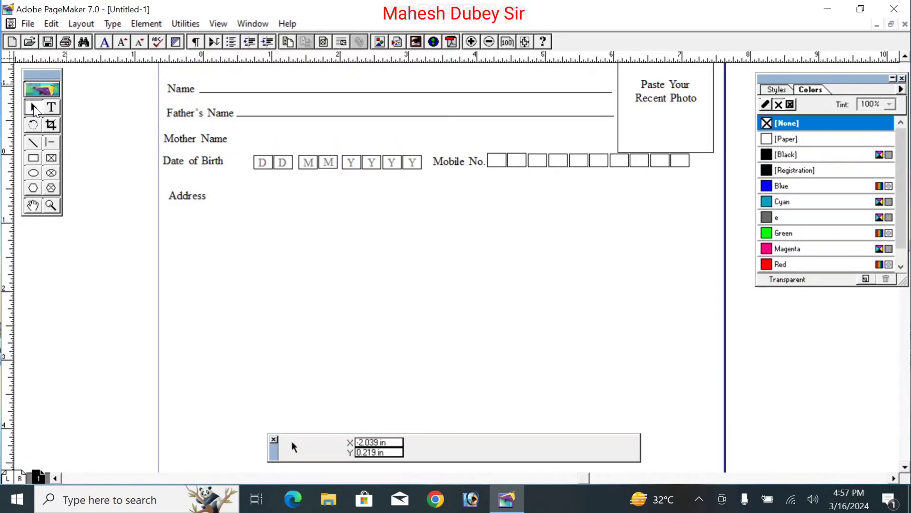
left_click(187, 197)
left_click_drag(187, 197, 182, 193)
left_click(218, 251)
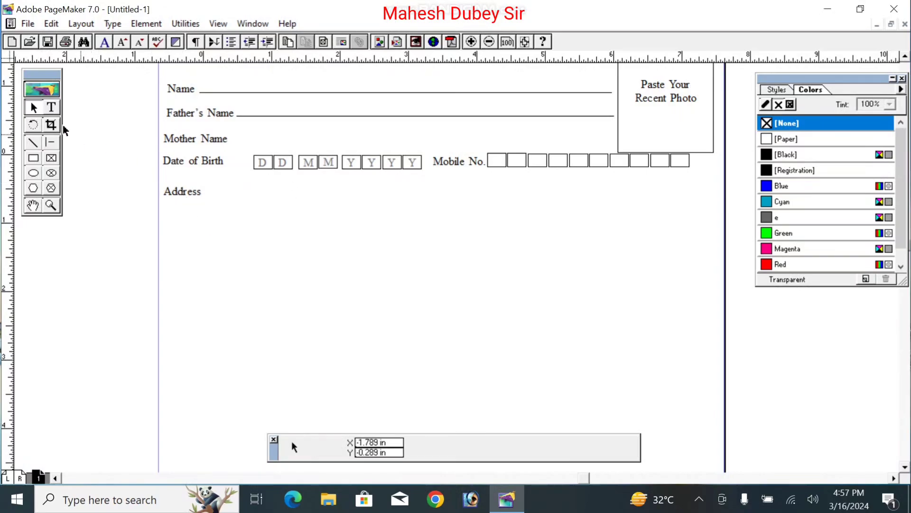
Draw a rectangle about 8.03 by 0.375 in below "Address" and place a duplicate directly beneath it as a second row.
left_click(34, 161)
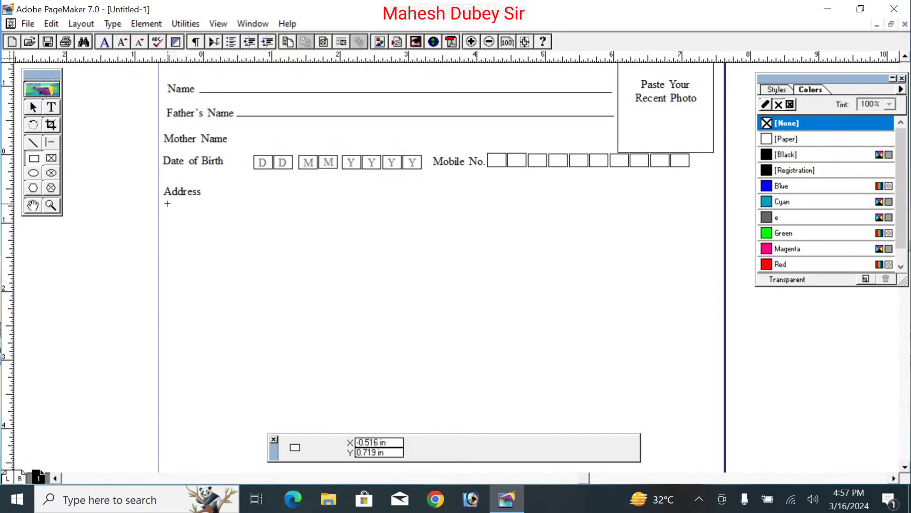
left_click_drag(168, 204, 717, 228)
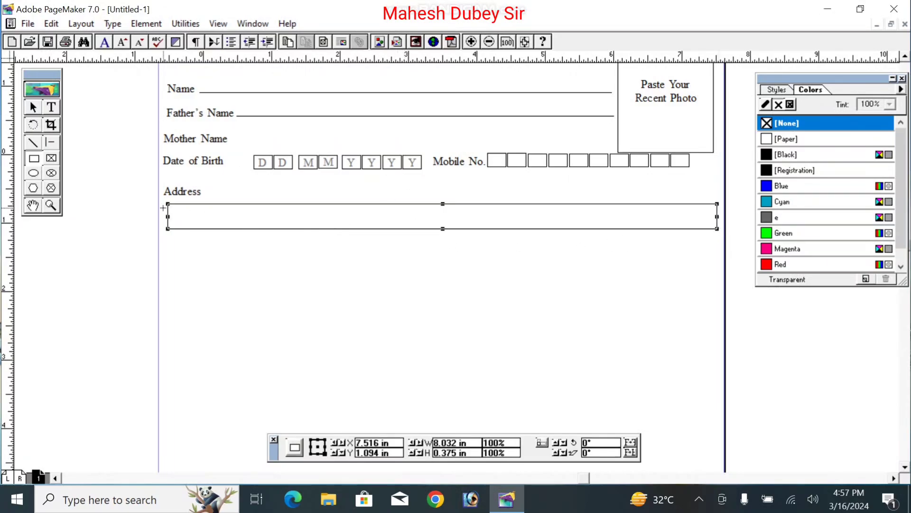
left_click(163, 207)
key("ctrl+v")
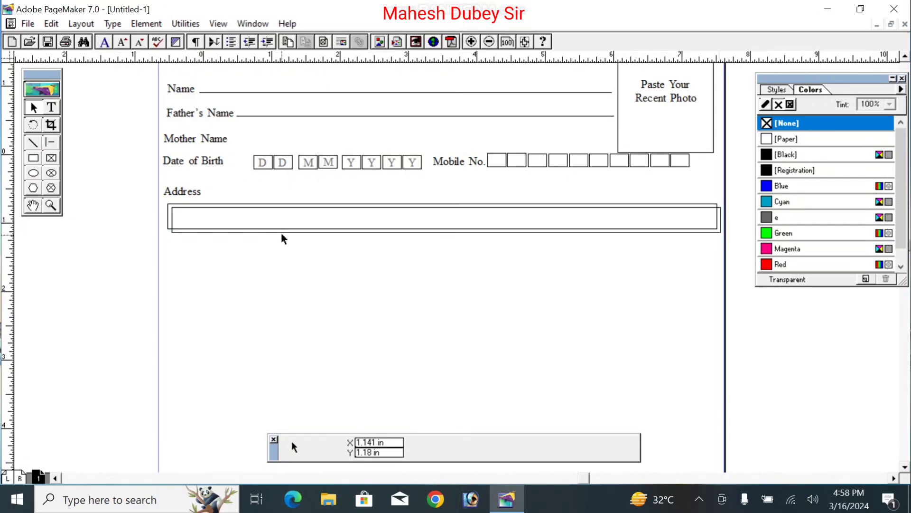
left_click_drag(280, 232, 278, 258)
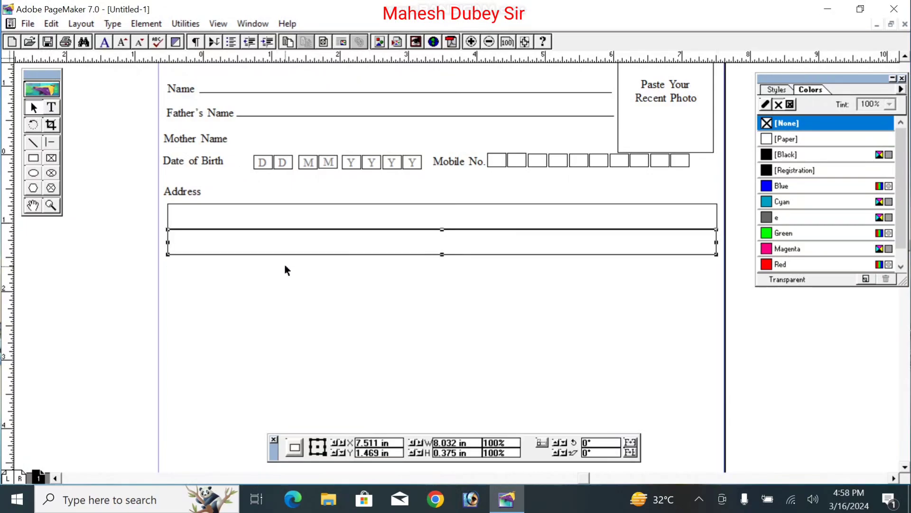
left_click(380, 321)
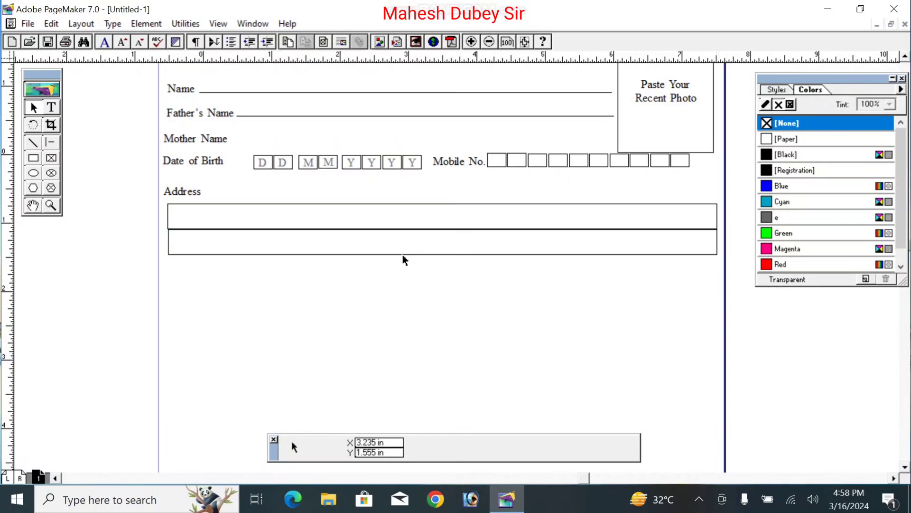
Duplicate the second address row and place the copy flush beneath it as a third row, at about X 7.524 in, Y 1.833 in.
left_click(372, 255)
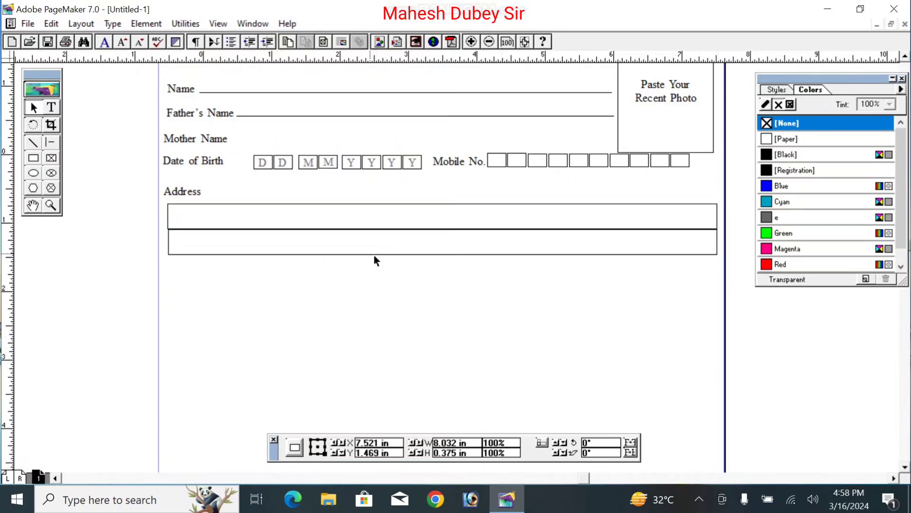
key("ctrl+v")
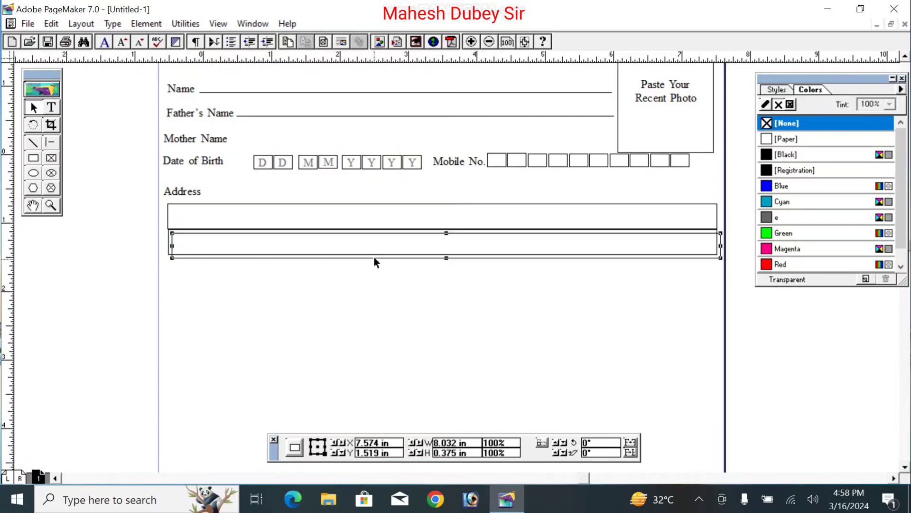
left_click_drag(374, 255, 369, 276)
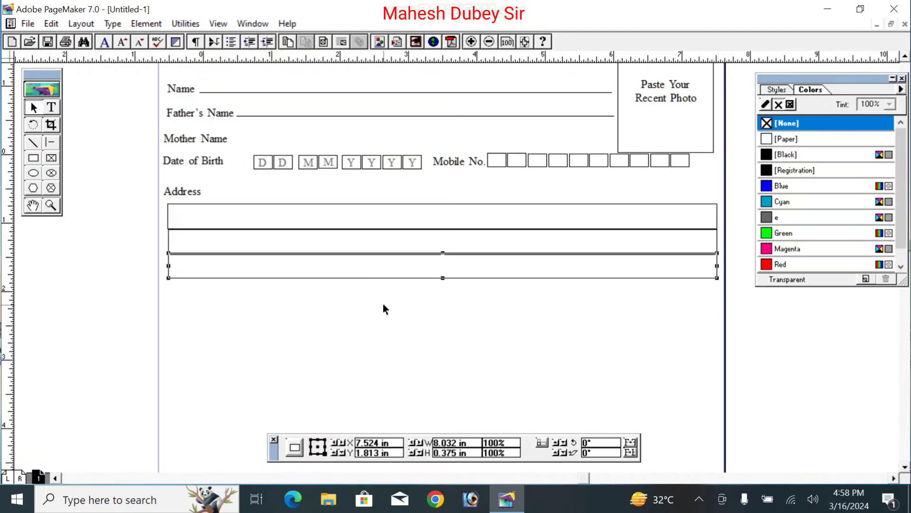
key("Down")
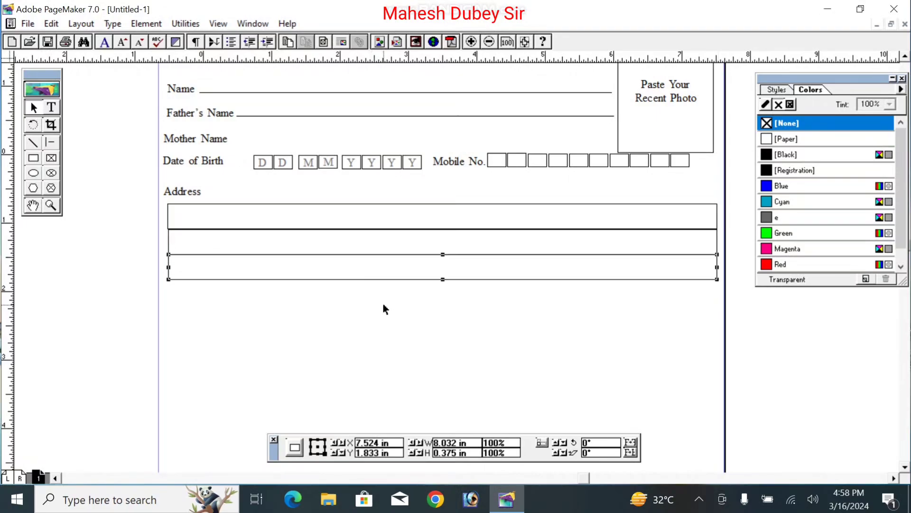
left_click(373, 325)
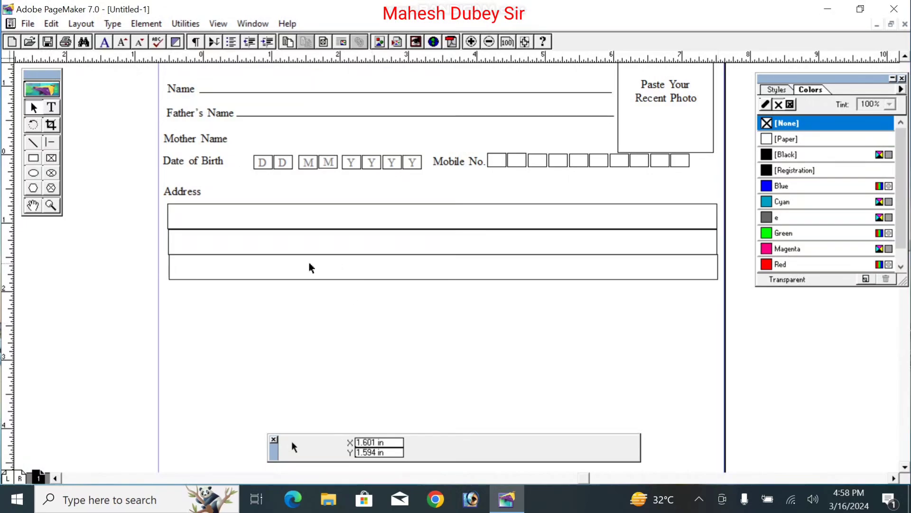
left_click(298, 279)
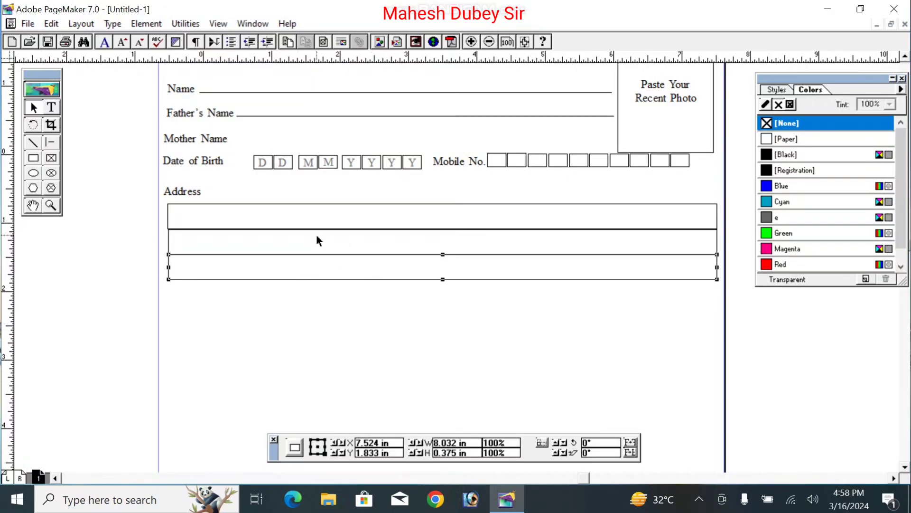
Nudge the second and third address rows so they line up with the first row and sit flush.
left_click(168, 243)
key("Left")
key("Down")
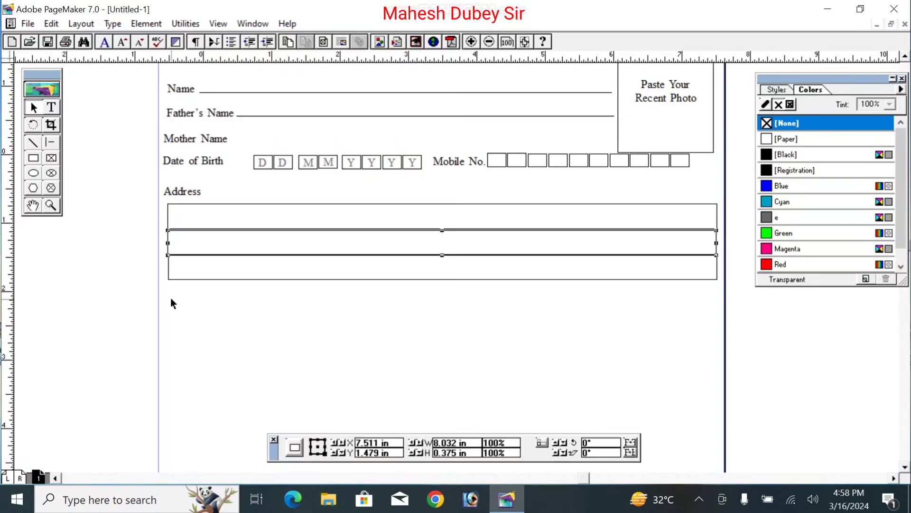
left_click(170, 297)
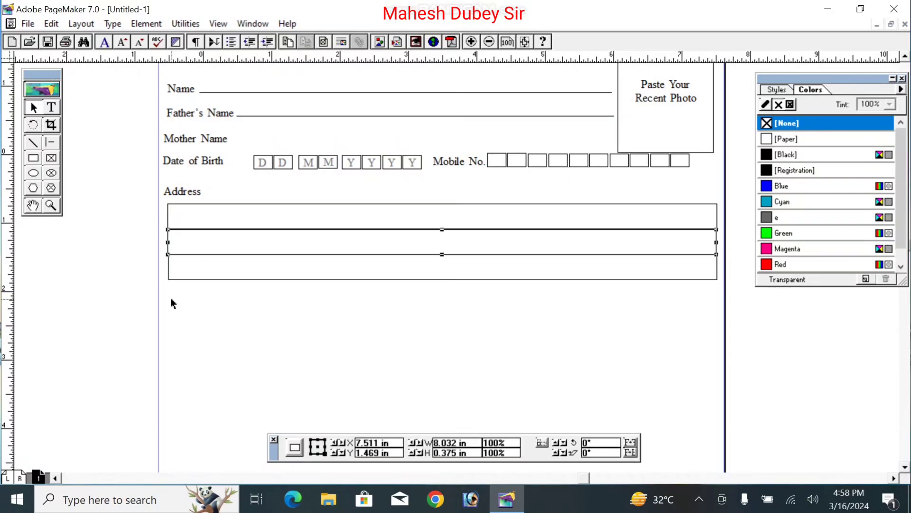
left_click(284, 279)
left_click(340, 363)
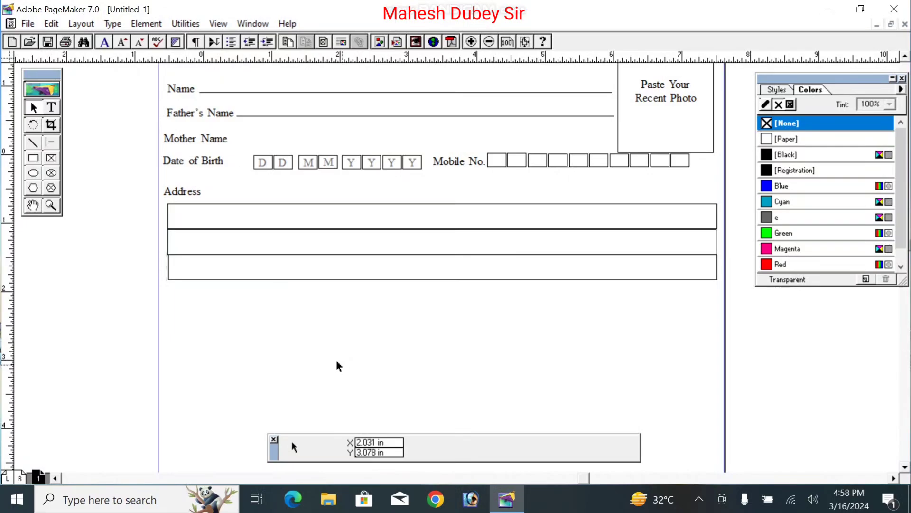
left_click(236, 280)
key("Left")
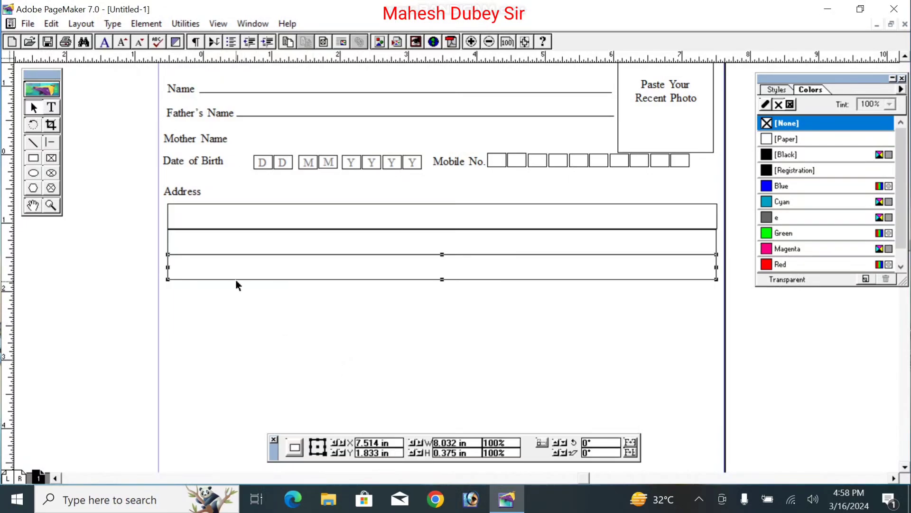
left_click(337, 338)
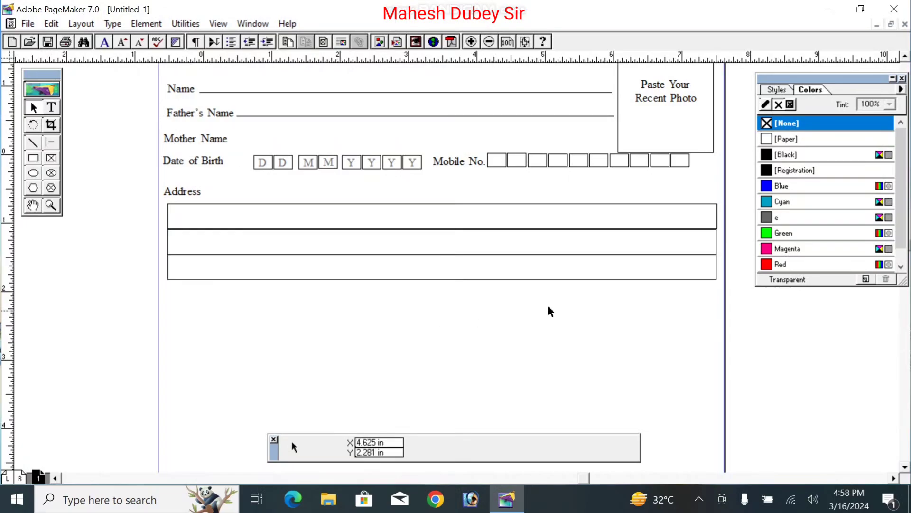
Delete the three address rows and draw a single rectangle about 8.07 by 2.27 in below "Address" in their place.
left_click(488, 280)
left_click(459, 228, "shift")
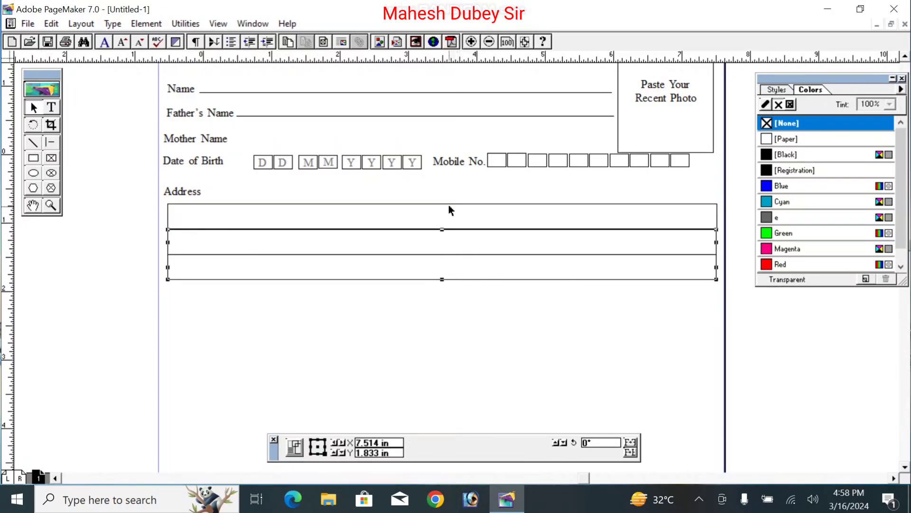
key("Delete")
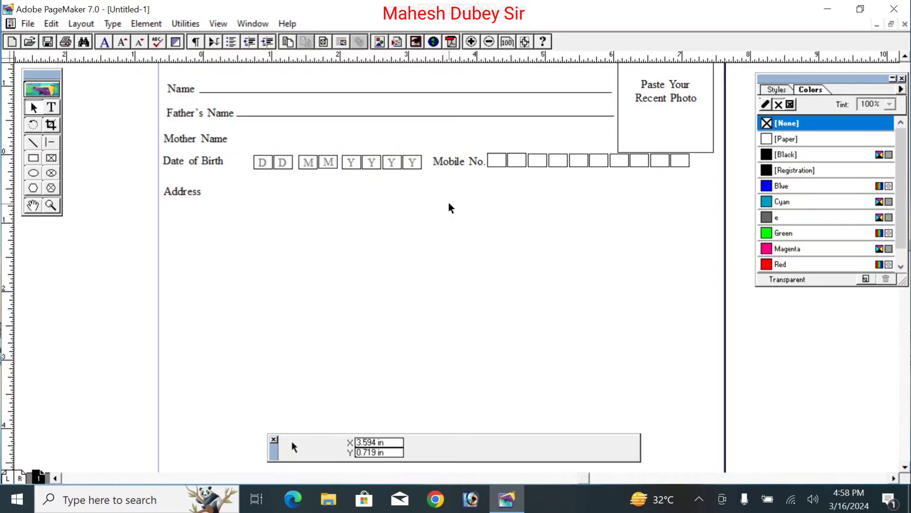
left_click(35, 161)
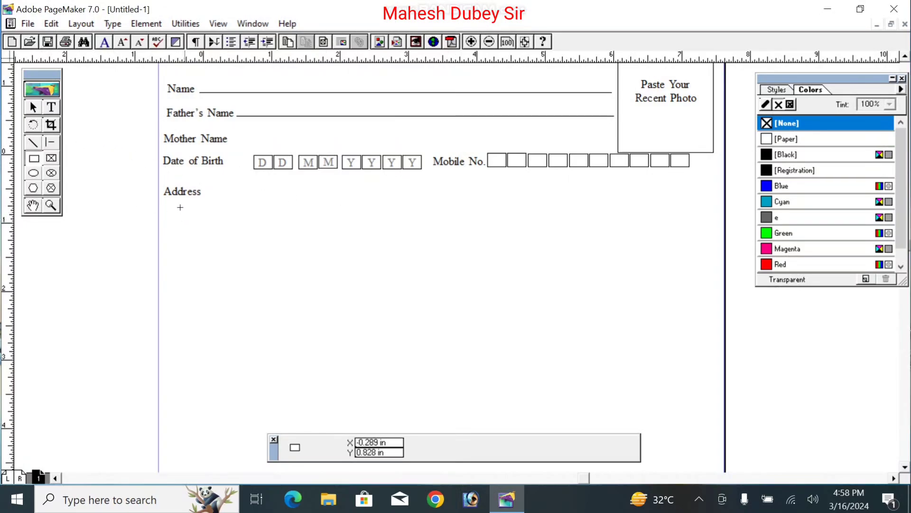
left_click_drag(166, 203, 718, 358)
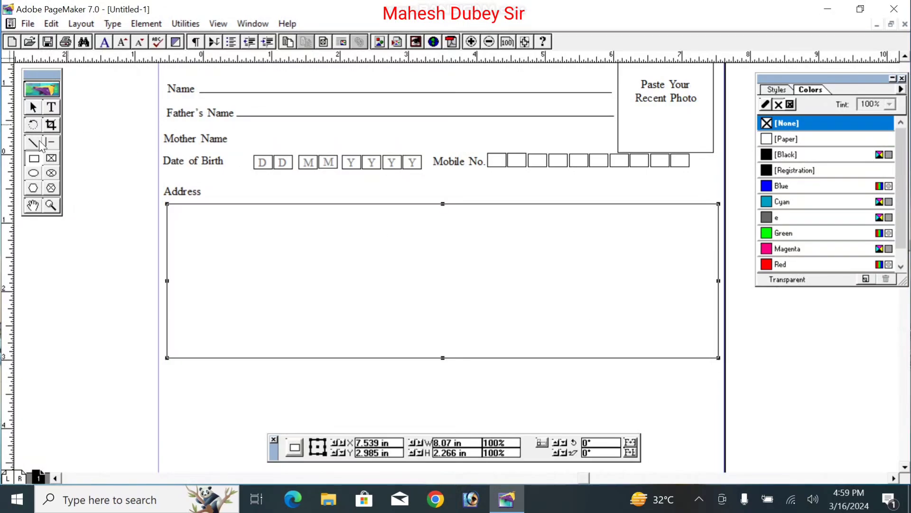
Draw a horizontal divider near the rectangle's upper edge and extend it to span the full width, about 8.05 in long.
left_click(47, 144)
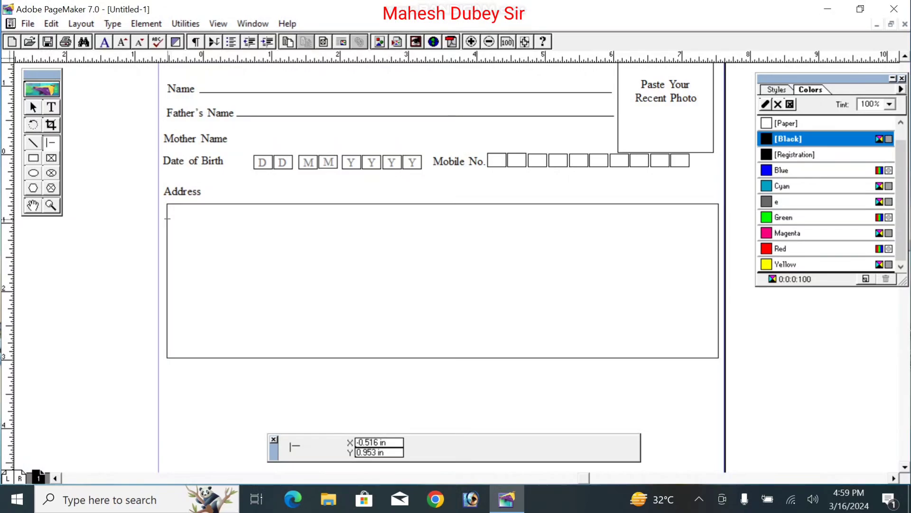
mouse_move(167, 219)
left_mouse_down()
mouse_move(724, 225)
mouse_move(697, 226)
mouse_move(709, 227)
left_mouse_up()
left_click(709, 228)
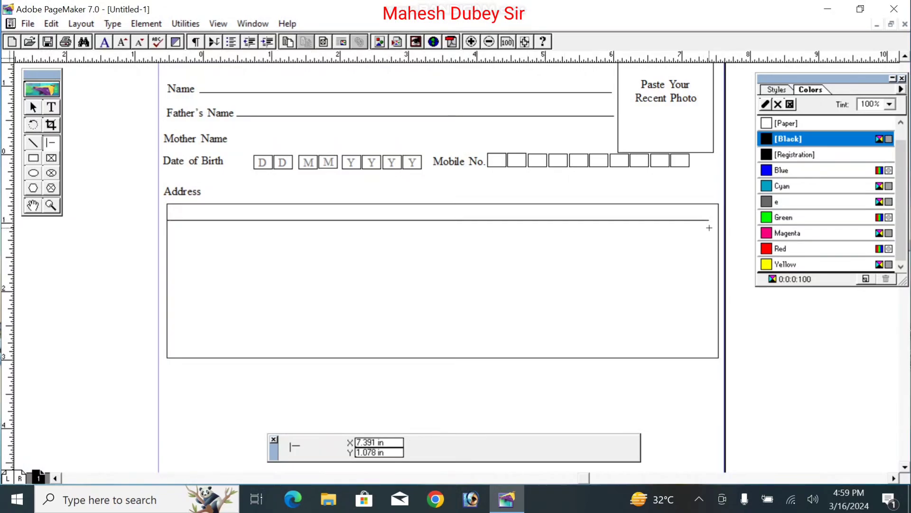
left_click(34, 108)
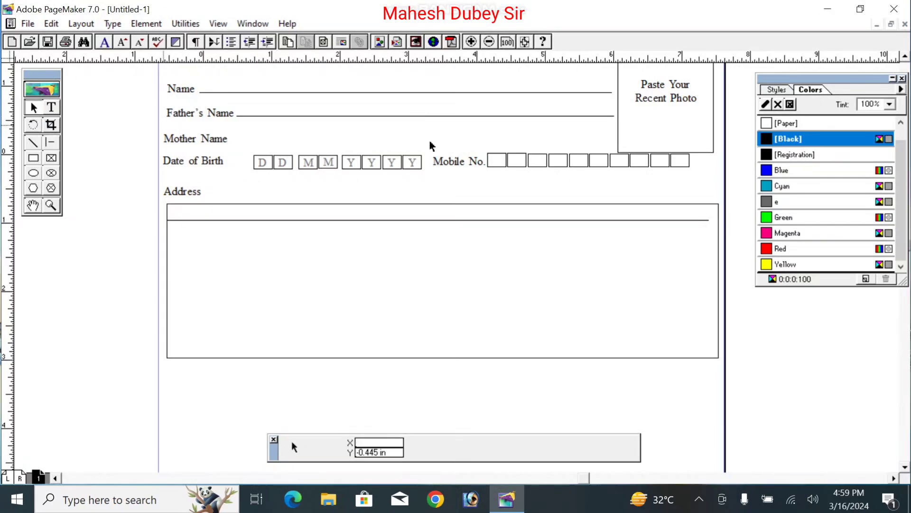
left_click(700, 220)
left_click_drag(710, 220, 718, 220)
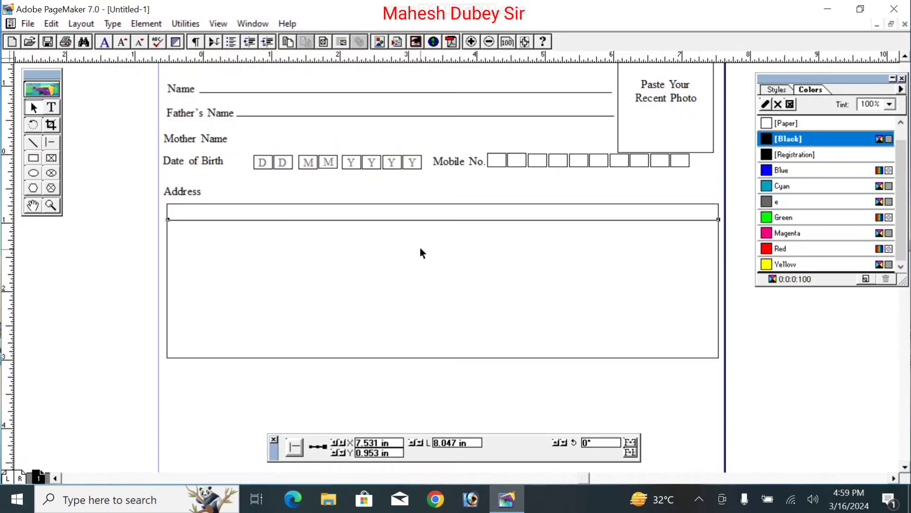
Nudge the divider down to about X 7.531 in, Y 1.033 in to make the first row taller.
key("Down")
key("Down")
key("Down")
key("Down")
key("Down")
key("Down")
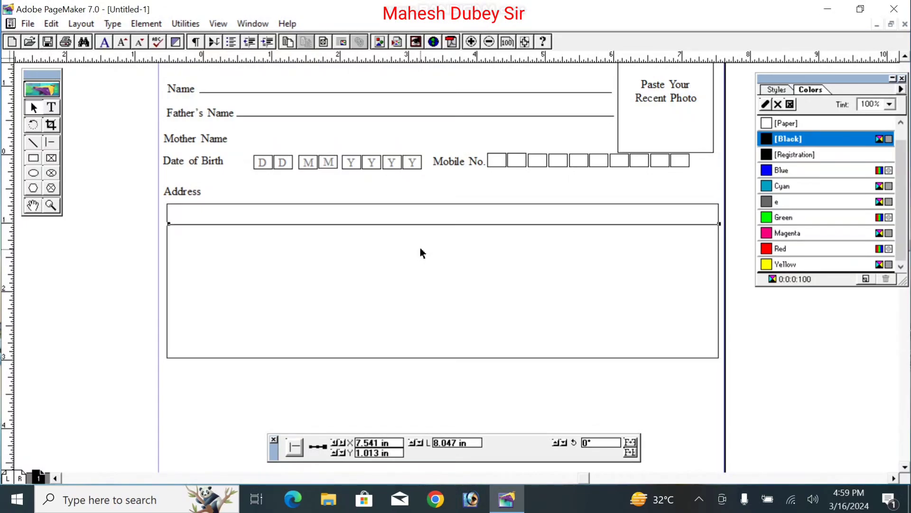
key("Down")
key("Down")
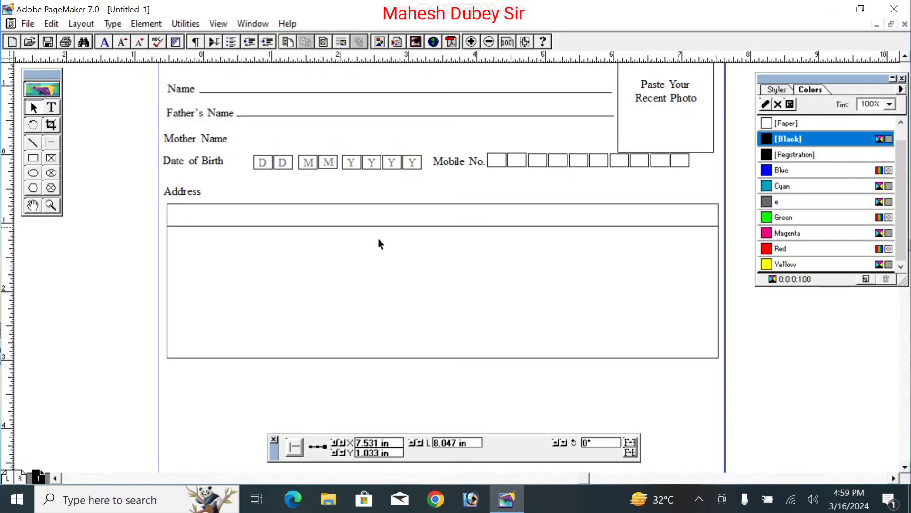
Duplicate the divider and place the copy below it at about X 7.536 in, Y 1.392 in, aligned with the rectangle's sides.
key("ctrl+v")
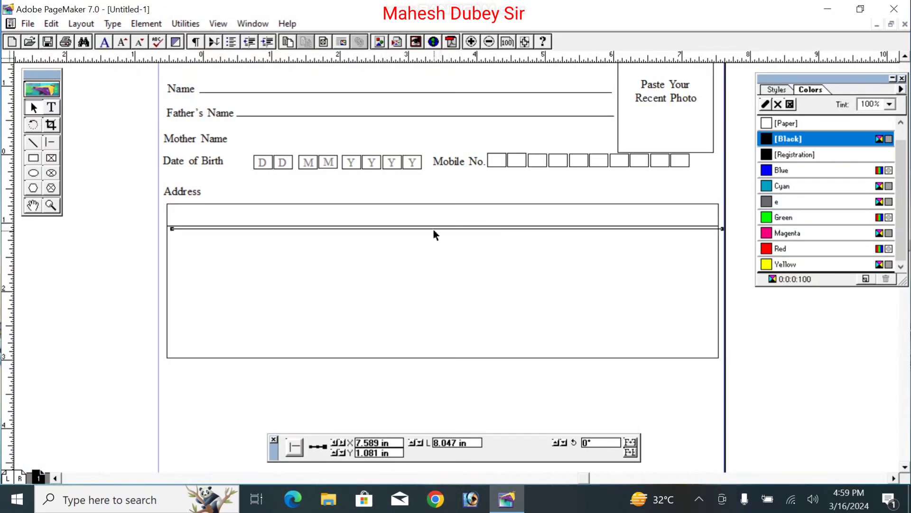
left_click_drag(432, 229, 428, 252)
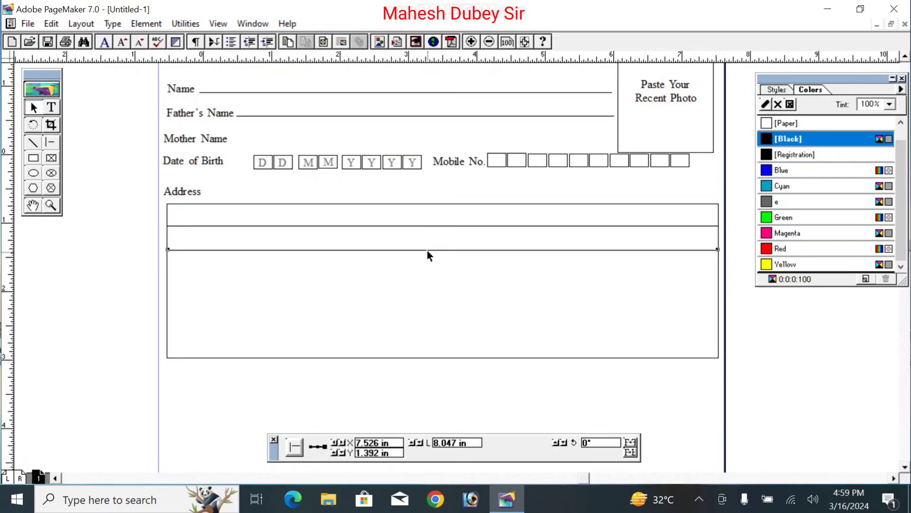
right_click(427, 251)
left_click(622, 293)
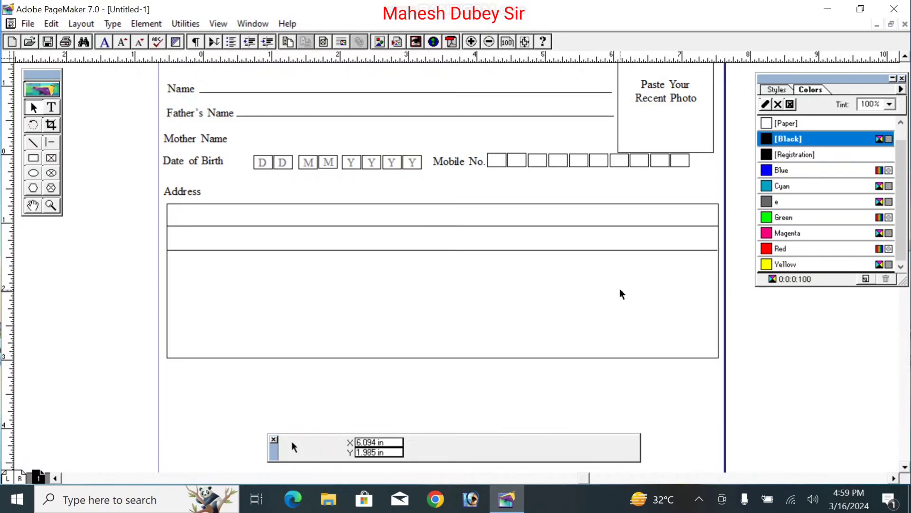
left_click(591, 251)
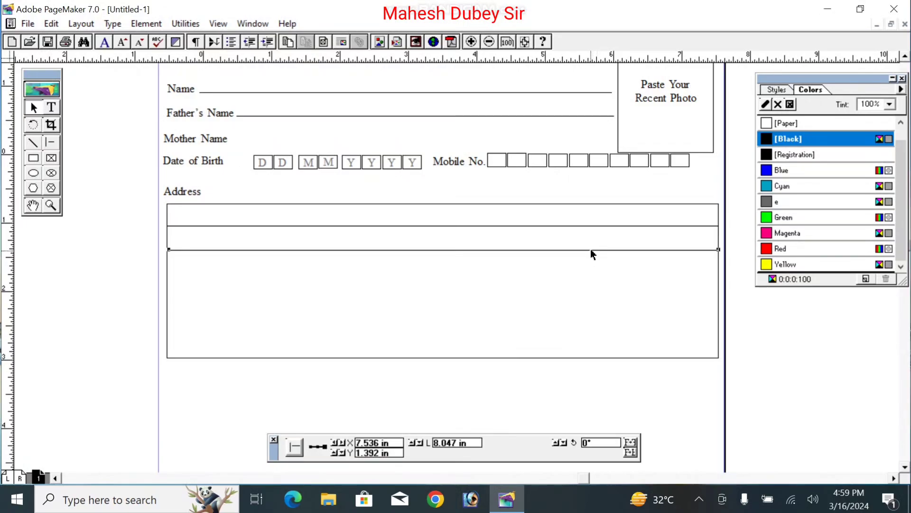
left_click(563, 299)
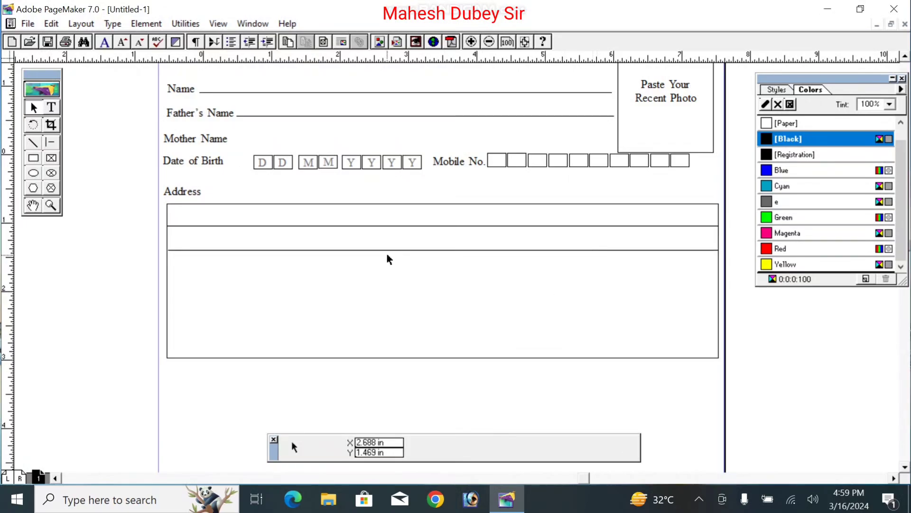
Duplicate both dividers together and place the copied pair below the second divider.
left_click(385, 225)
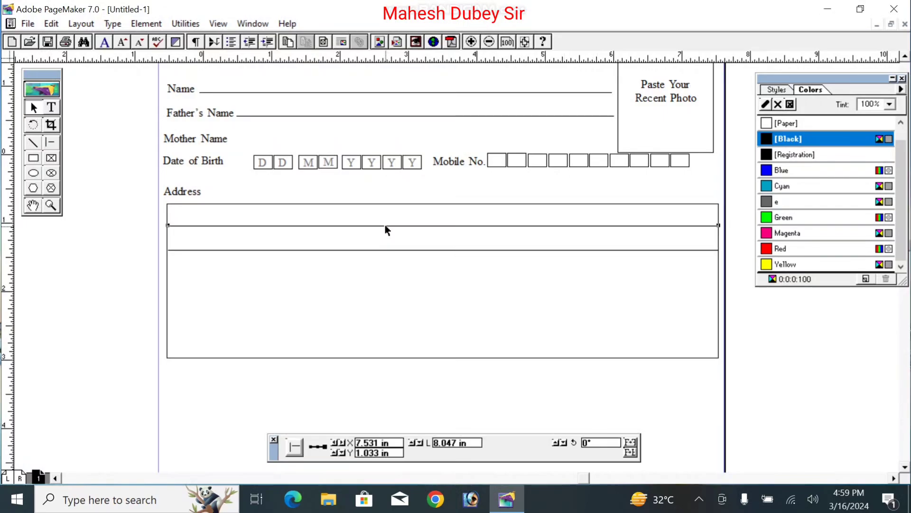
left_click(385, 250, "shift")
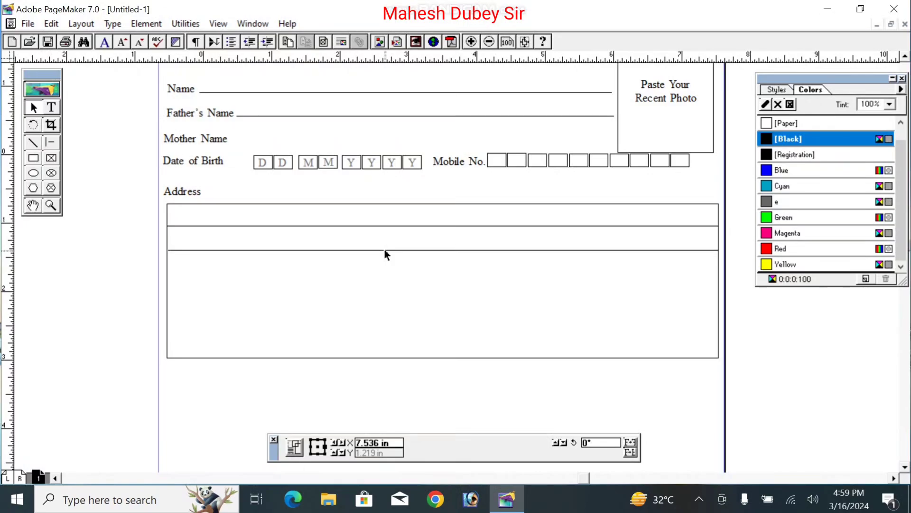
key("ctrl+v")
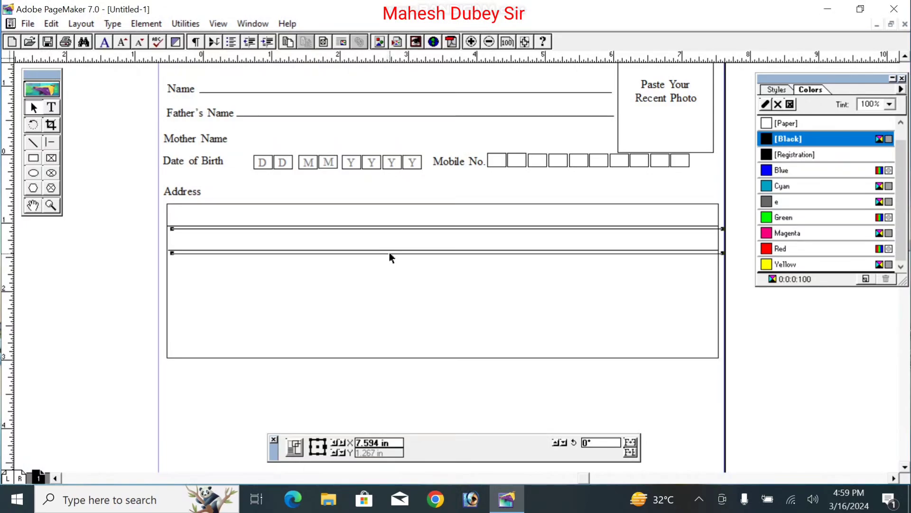
left_click_drag(389, 254, 387, 302)
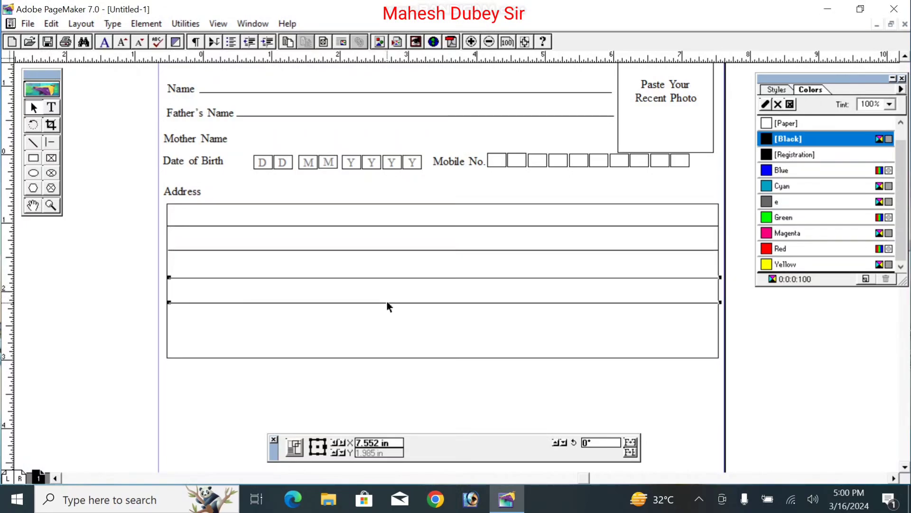
Nudge the copied pair of dividers to about X 7.532 in, Y 1.935 in to match the row spacing above.
key("Up")
key("Up")
key("Up")
key("Up")
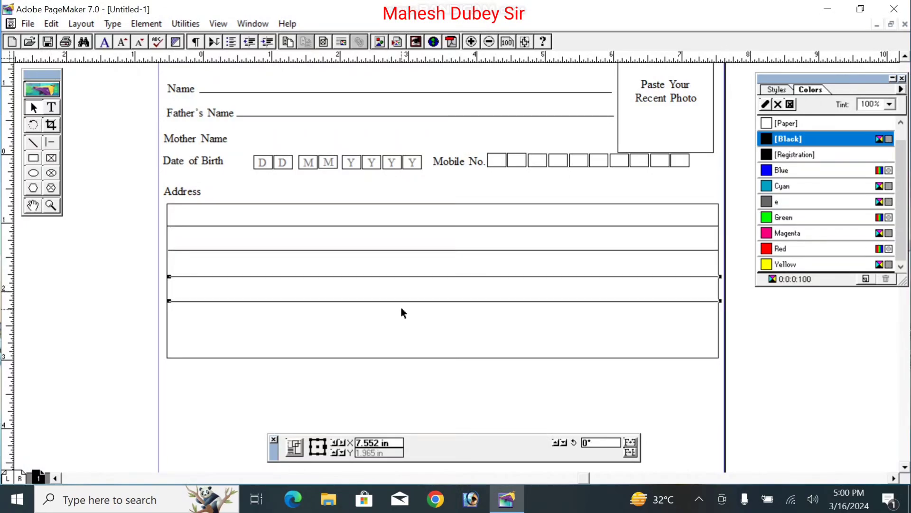
key("Up")
key("Up")
key("Left")
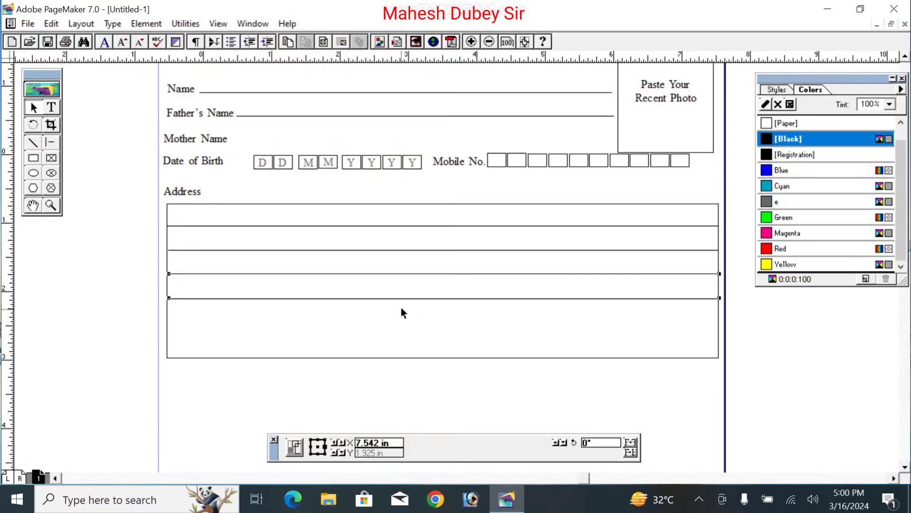
key("Down")
key("Left")
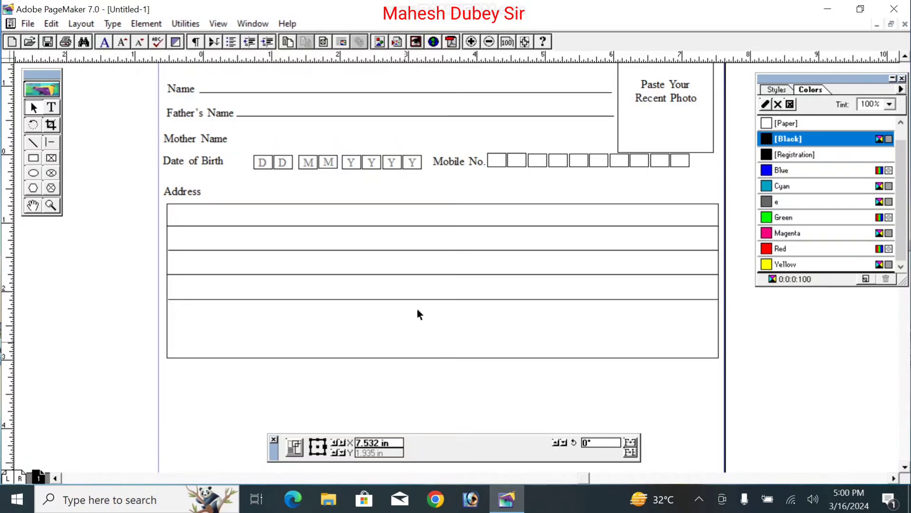
Duplicate the lower pair of dividers and place the copies beneath at about X 7.536 in, Y 2.64 in, evenly spaced.
key("ctrl+v")
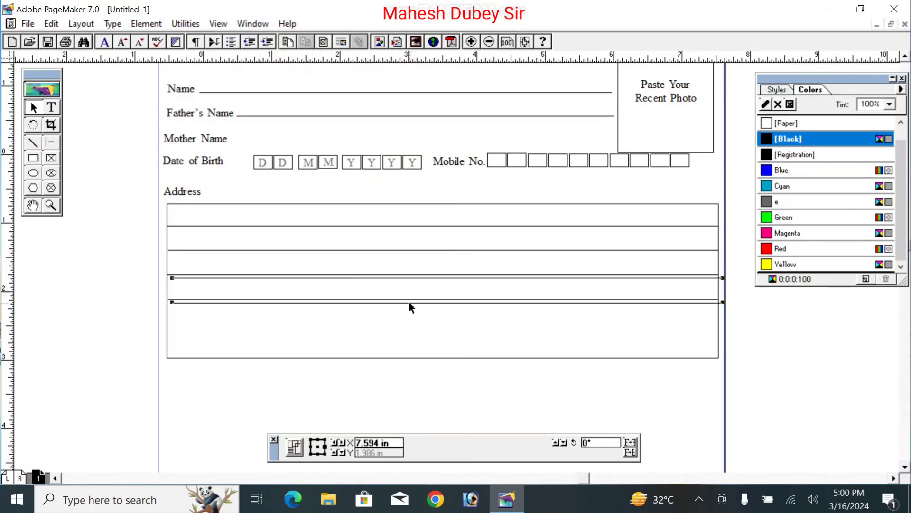
left_click_drag(410, 304, 406, 346)
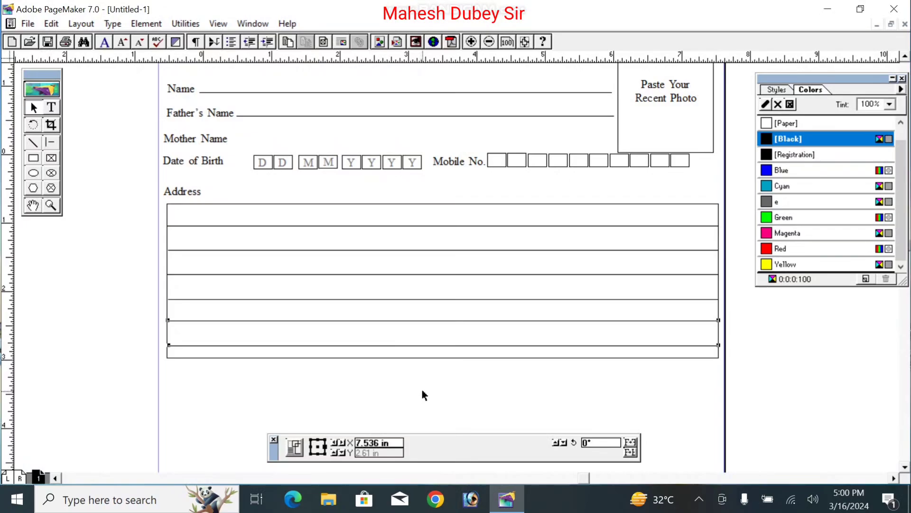
key("Down")
key("Down")
key("Down")
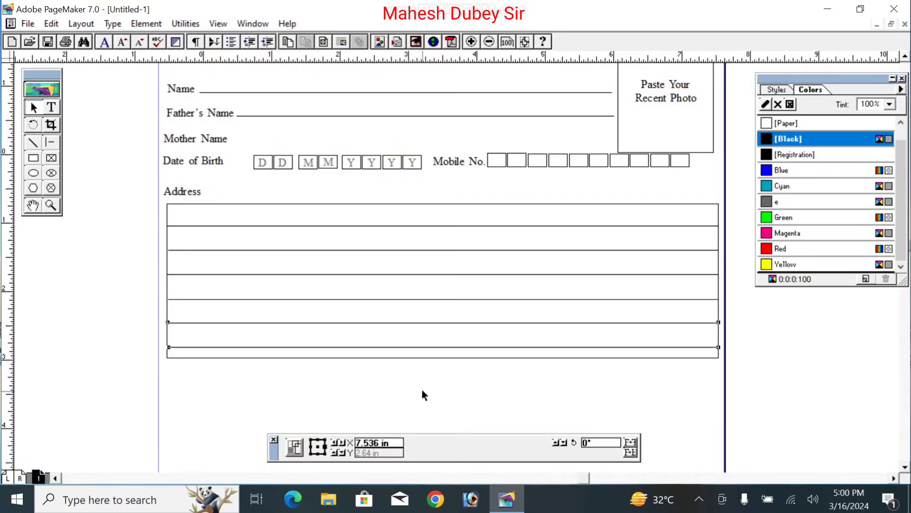
Extend the outer rectangle's lower edge to make it about 2.43 in high, completing the last row.
left_click(422, 360)
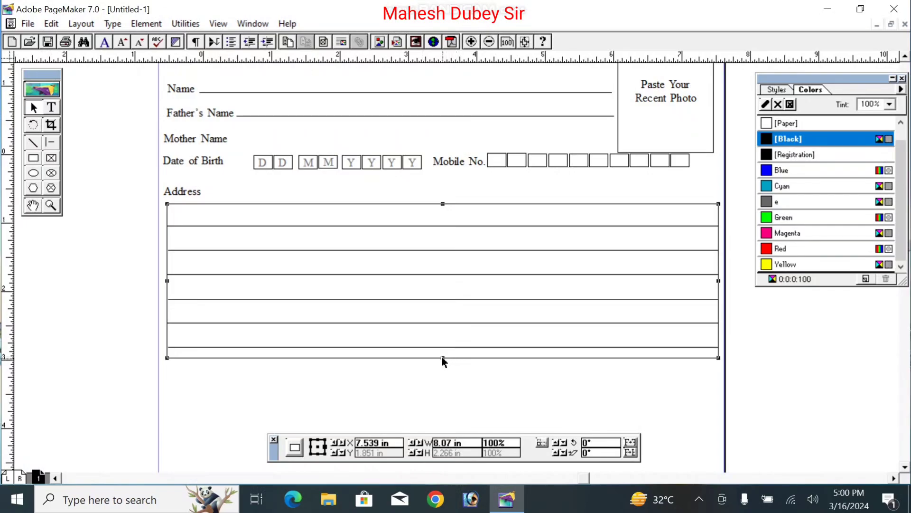
left_click_drag(443, 358, 443, 369)
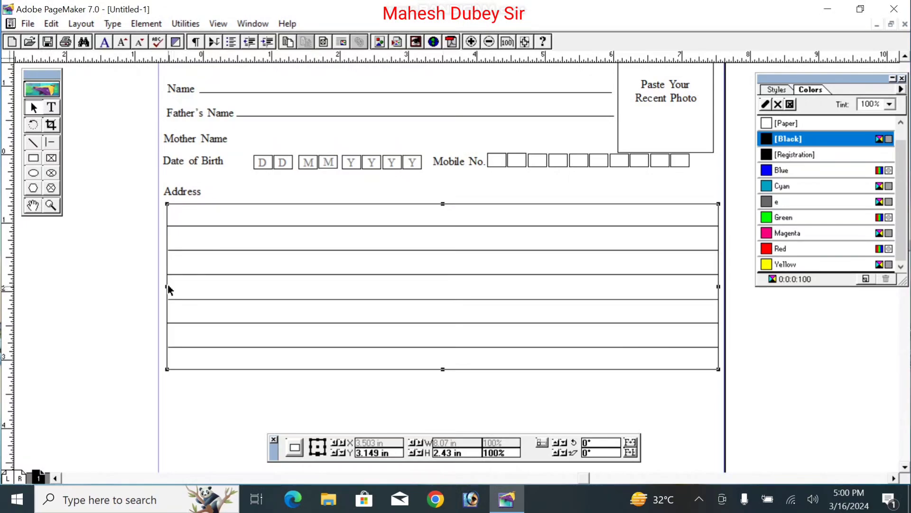
left_click_drag(167, 287, 167, 285)
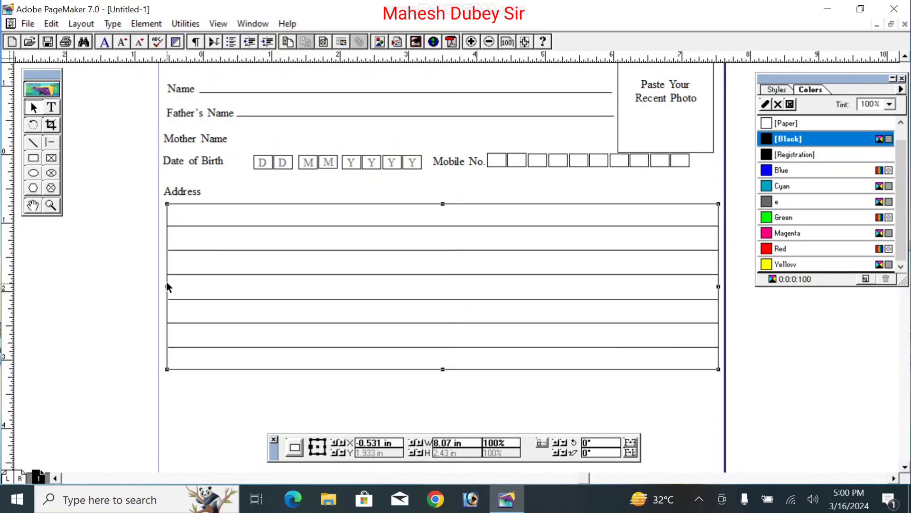
left_click(593, 396)
Draw a vertical divider about 2.4 in long through all rows at about X -0.101 in to form a narrow first column.
left_click(52, 144)
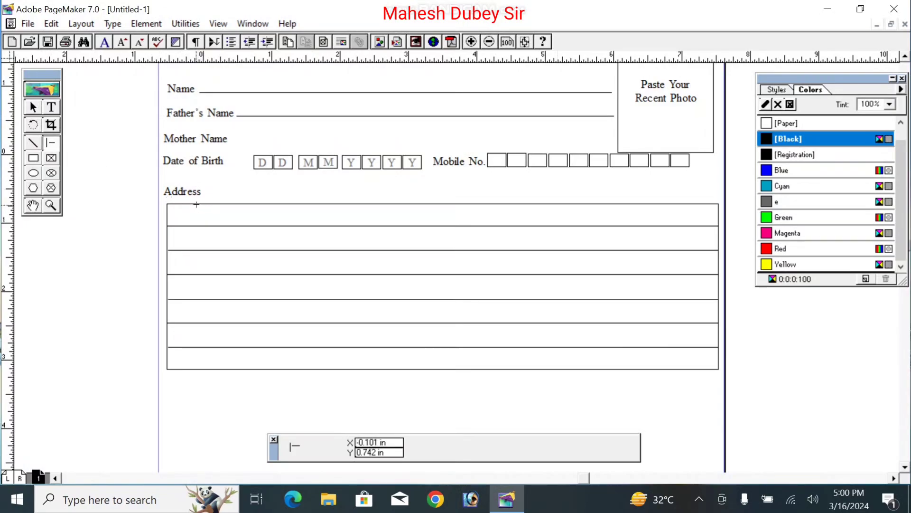
left_click_drag(196, 205, 197, 369)
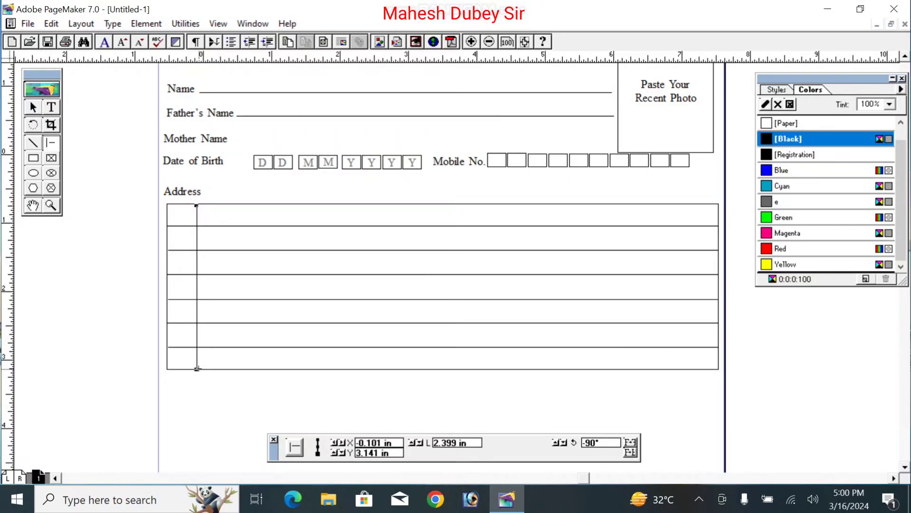
Place a copy of the vertical divider at about X 0.41 in and lengthen the original to about 2.42 in to meet the table's upper edge.
key("ctrl+c")
key("ctrl+v")
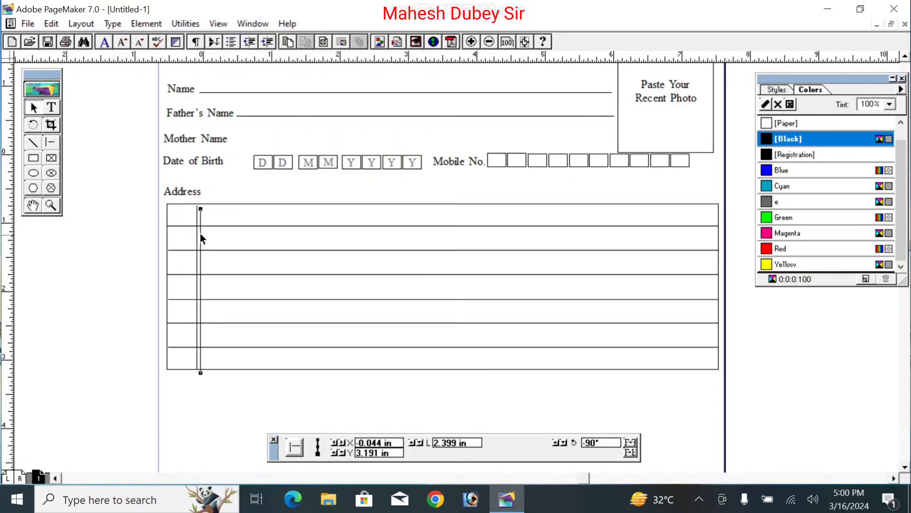
left_click_drag(201, 239, 232, 234)
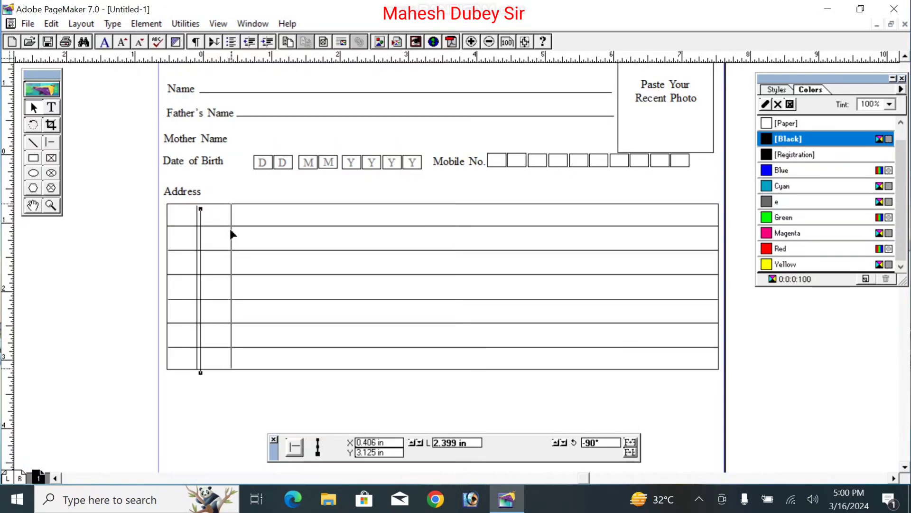
left_click(196, 209)
left_click_drag(197, 206, 197, 203)
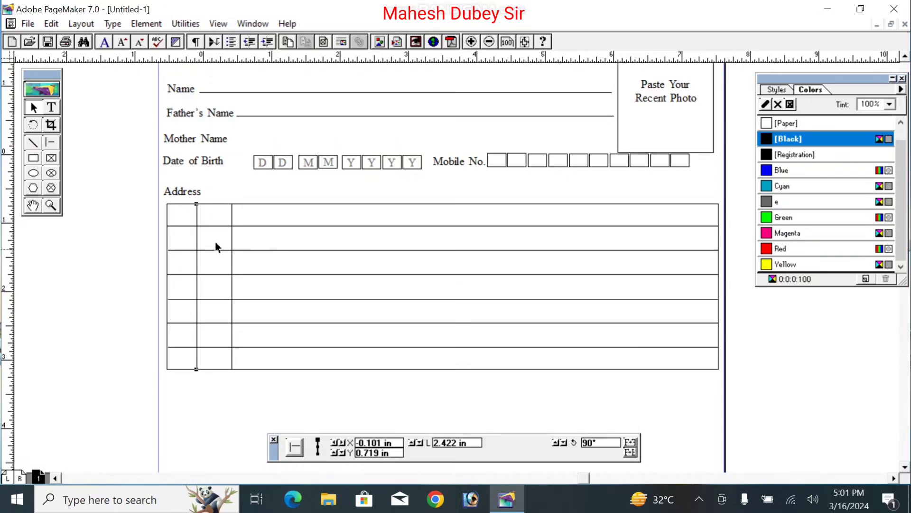
Duplicate the two vertical dividers together three times across the table, placing the third copied pair at about X 3.11 in.
left_click(232, 217, "shift")
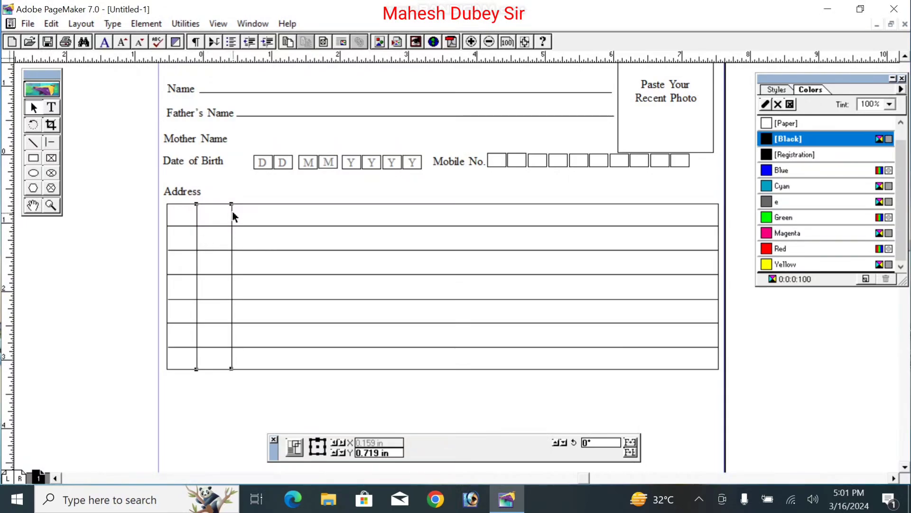
left_click_drag(233, 215, 301, 222)
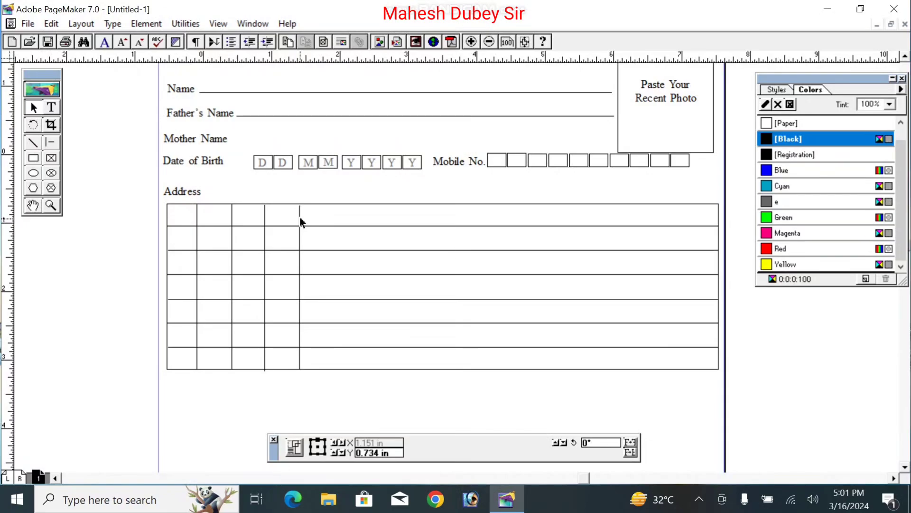
left_click_drag(301, 222, 433, 217)
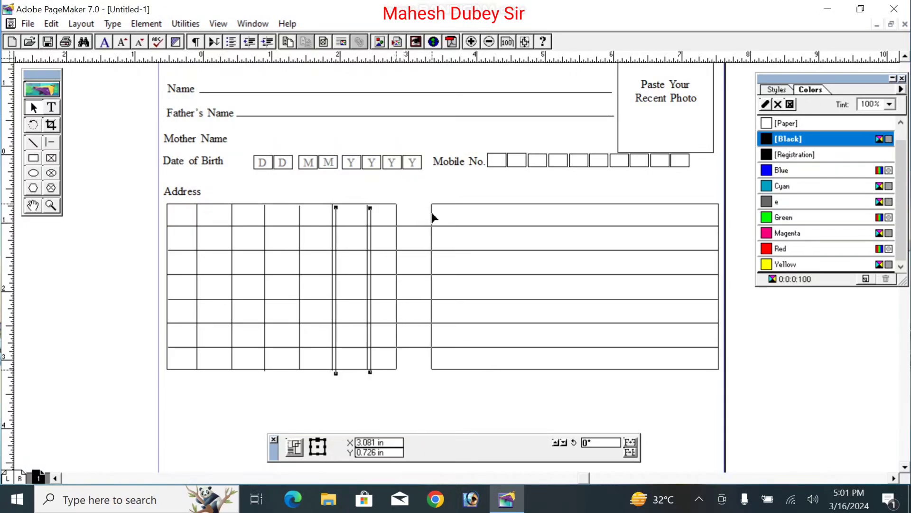
key("Right")
key("Right")
key("Right")
key("Right")
key("Right")
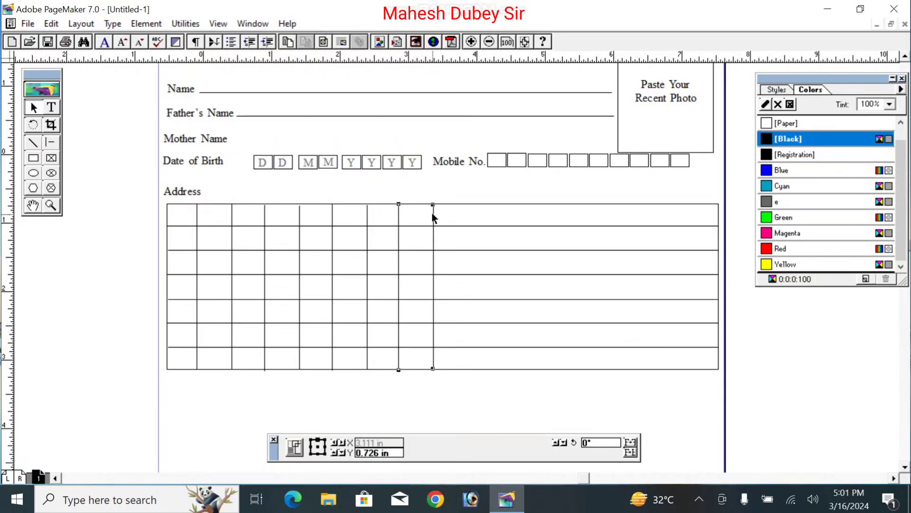
Add two more copied pairs of vertical dividers at the same column spacing, placing the second at about X 5.09 in.
left_click_drag(432, 213, 506, 225)
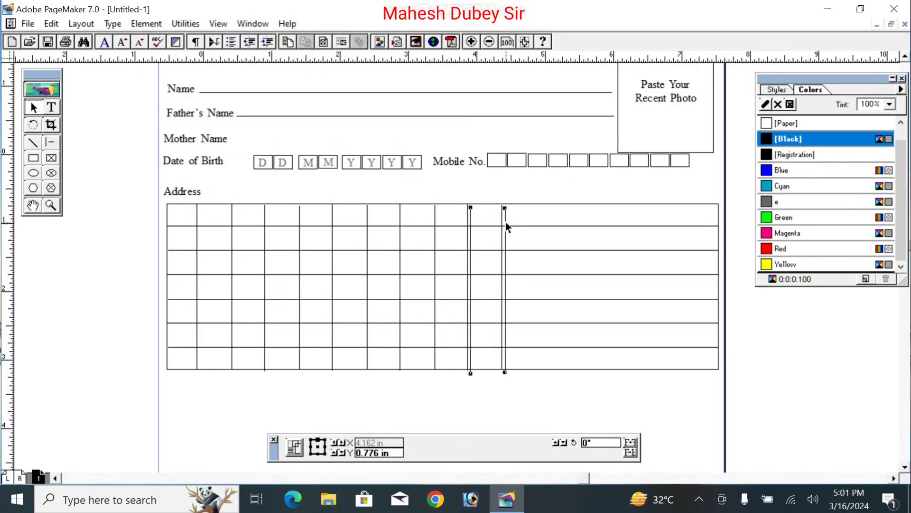
left_click_drag(558, 217, 569, 220)
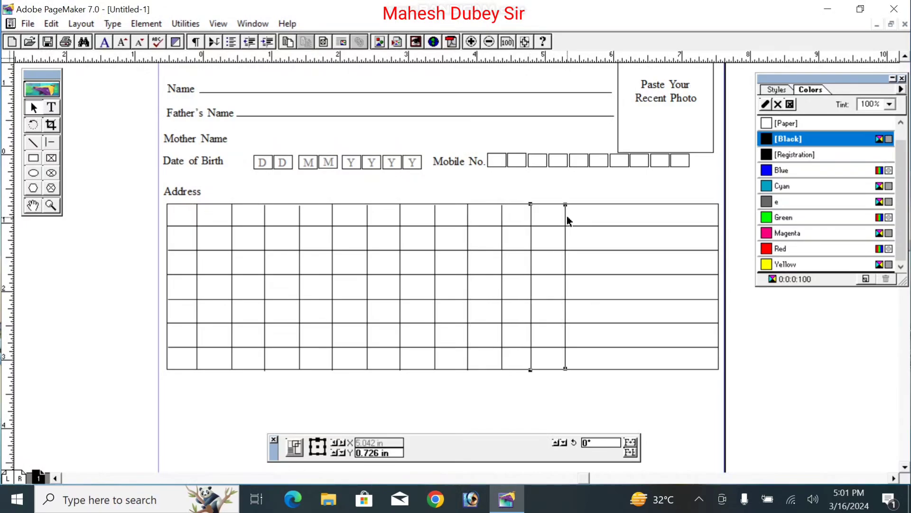
key("Right")
key("Right")
key("Right")
key("Right")
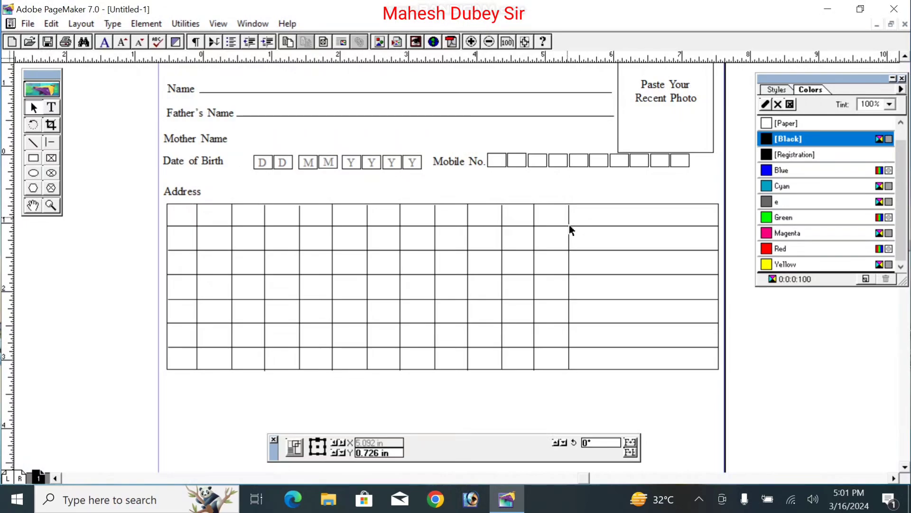
Paste another pair of vertical dividers and nudge it to about X 6.125 in, matching the existing column spacing.
key("ctrl+v")
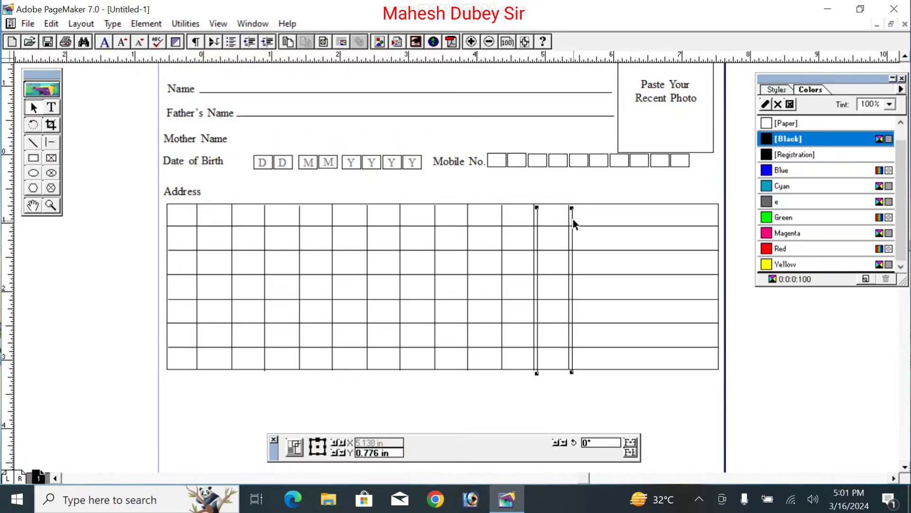
left_click_drag(574, 219, 632, 217)
key("Right")
key("Right")
key("Right")
key("Right")
key("Right")
key("Right")
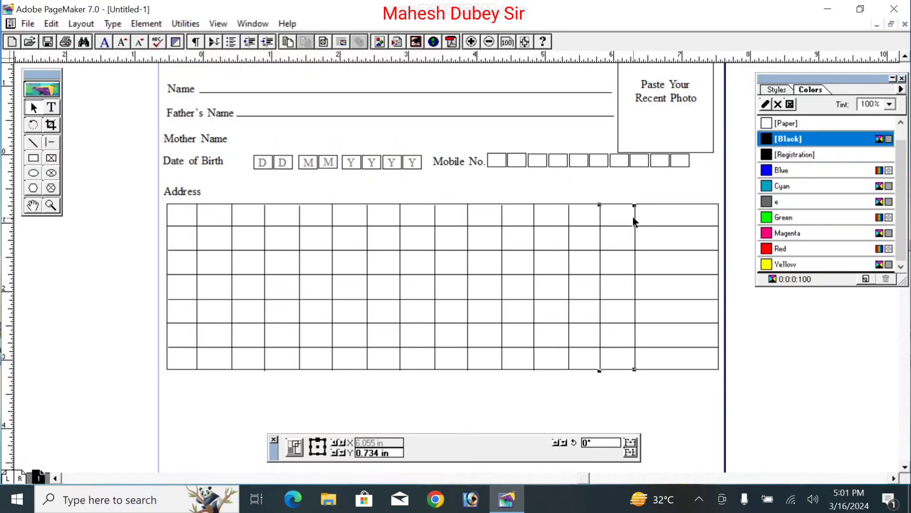
key("Right")
key("Right")
key("Right")
key("Right")
key("Right")
key("Right")
key("Right")
key("Right")
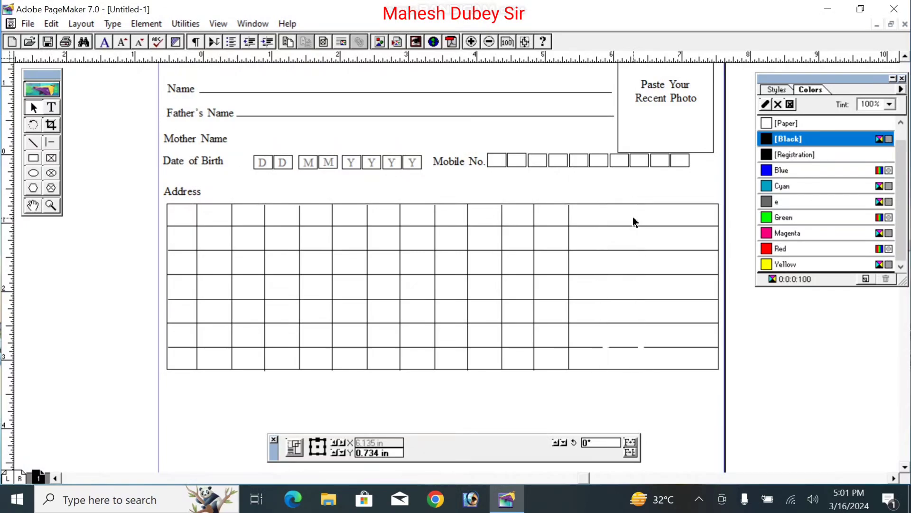
key("Right")
key("Left")
key("Left")
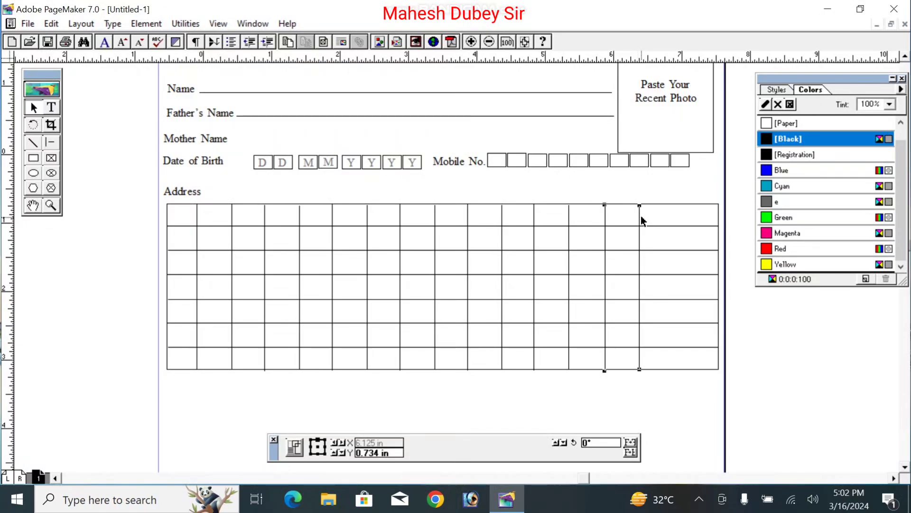
Duplicate only the last vertical divider and place the copy at about X 6.914 in, Y 3.141 in to form the final columns.
left_click(653, 218)
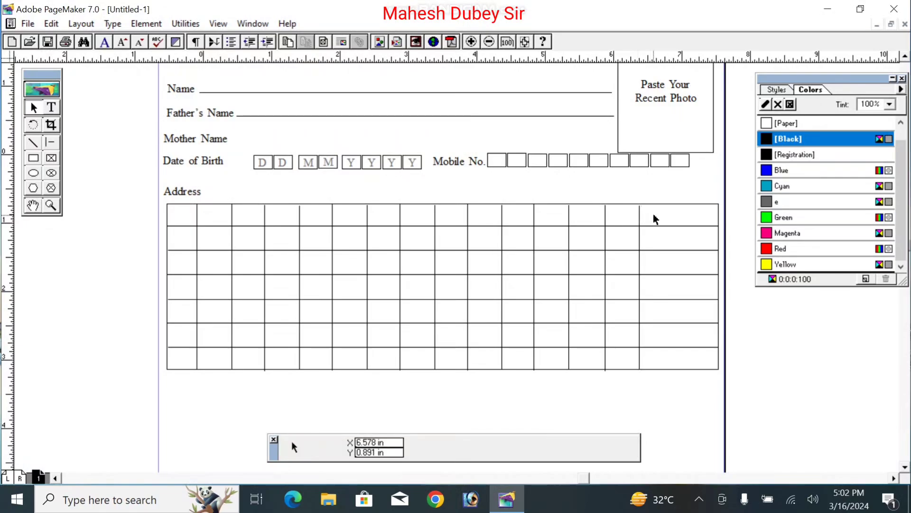
left_click(640, 221)
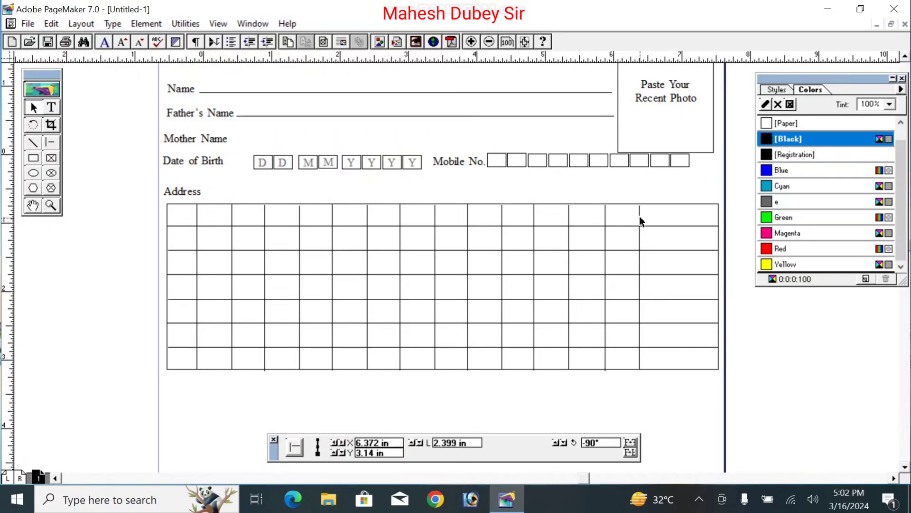
left_click_drag(641, 230, 642, 236)
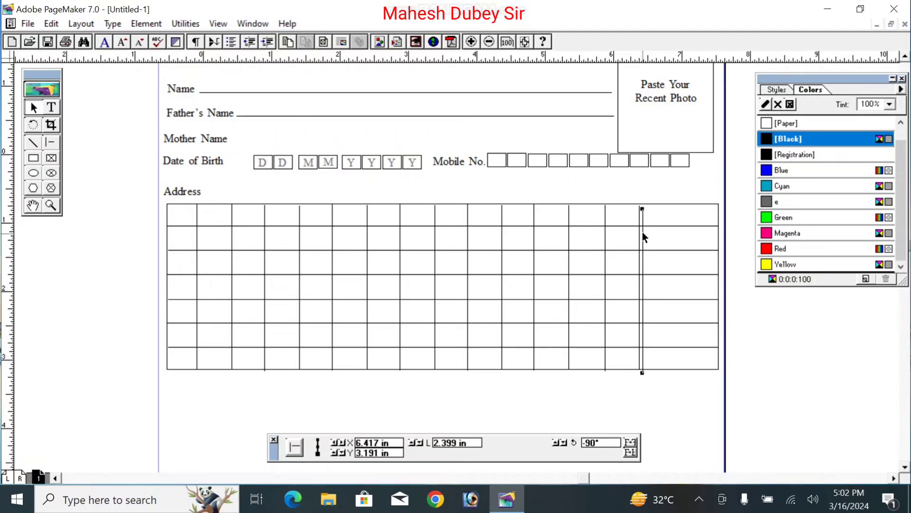
right_click(675, 232)
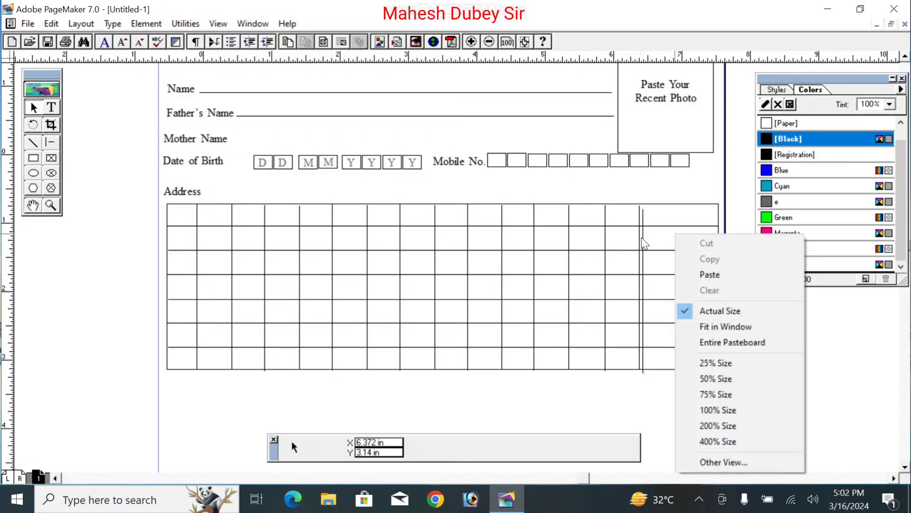
left_click(643, 238)
left_click(644, 241)
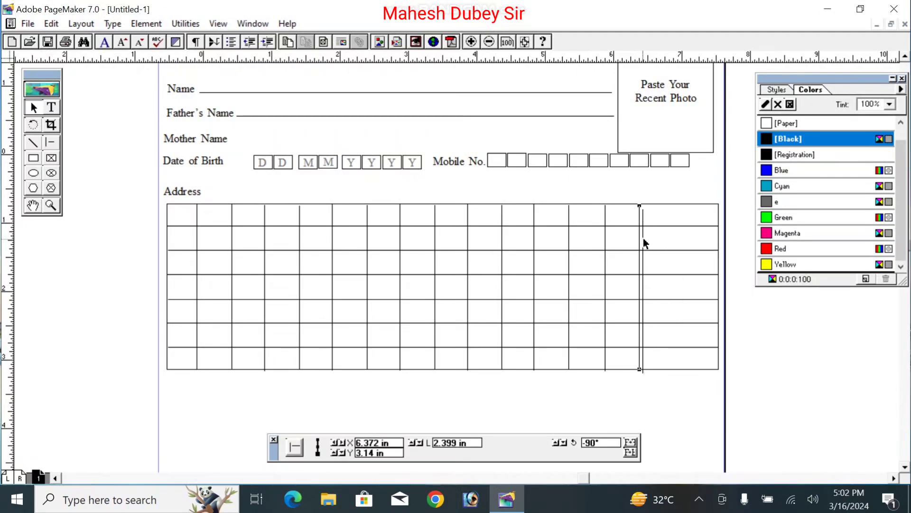
left_click_drag(643, 239, 680, 241)
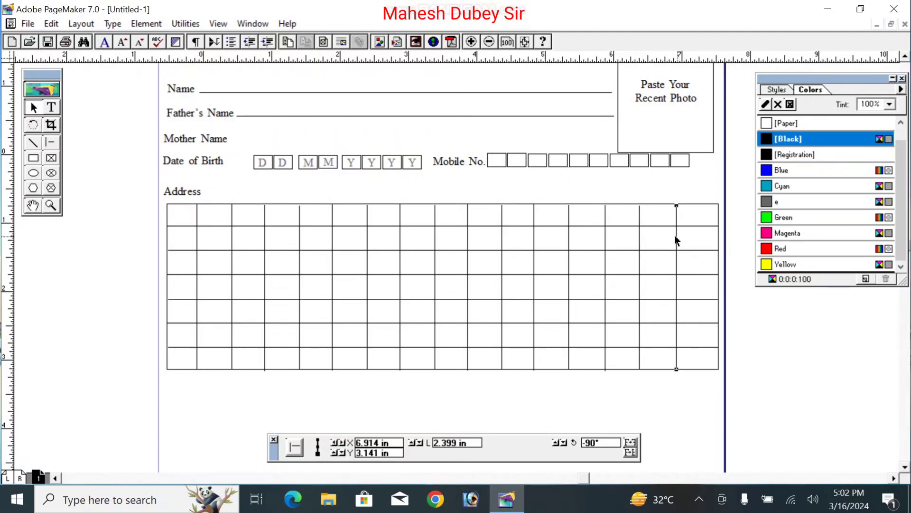
left_click(641, 248)
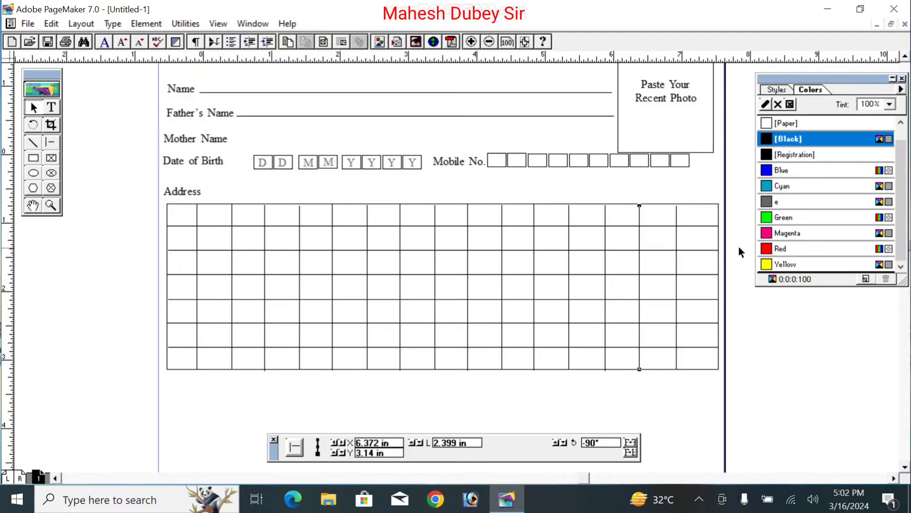
left_click(704, 235)
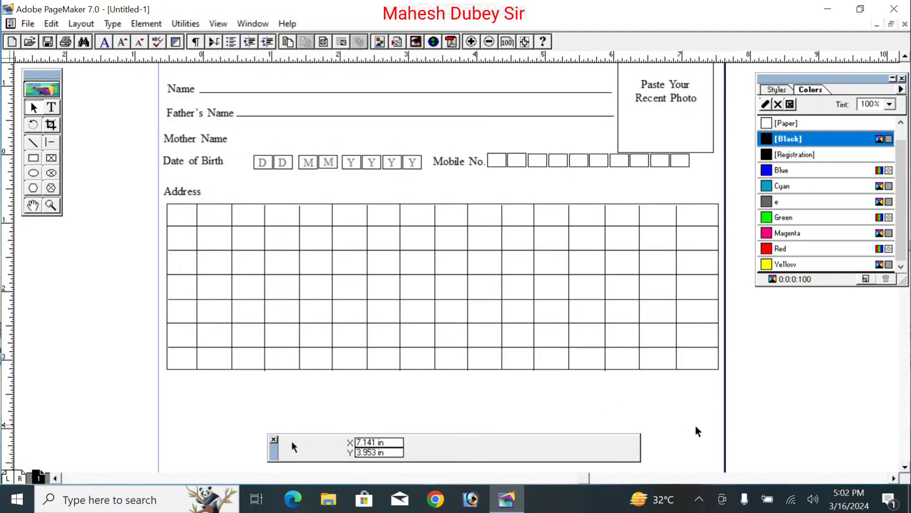
Align overshooting vertical dividers with the table's lower edge, setting two at about X 5.865 in, Y 0.724 in and X 4.831 in, Y 0.716 in.
left_click(33, 205)
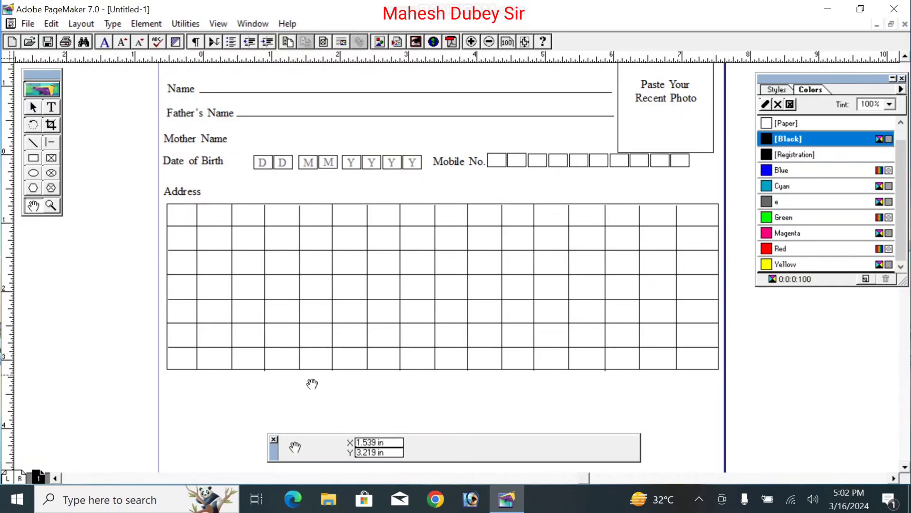
left_click_drag(312, 393, 303, 270)
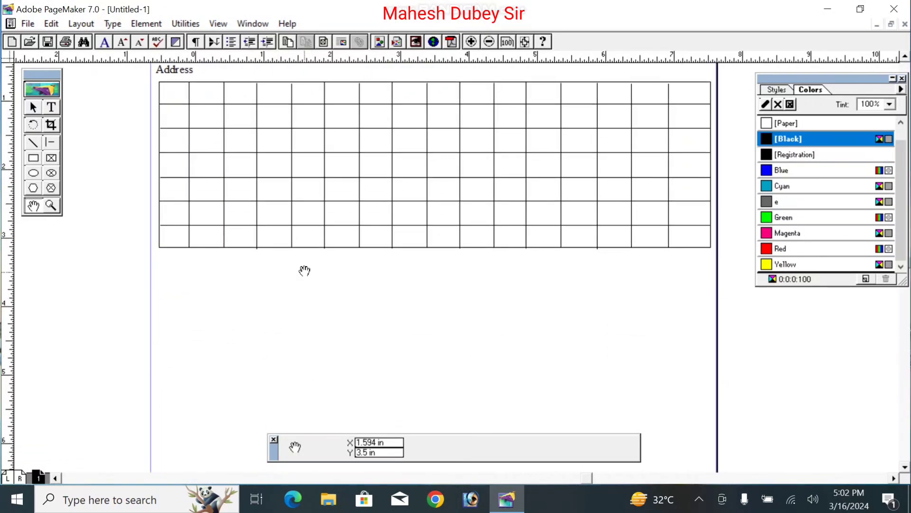
left_click(33, 108)
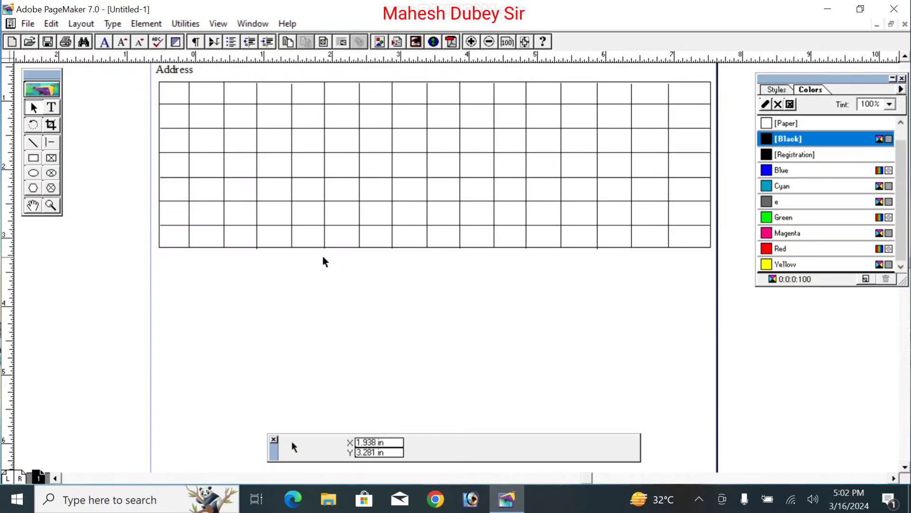
left_click(598, 236)
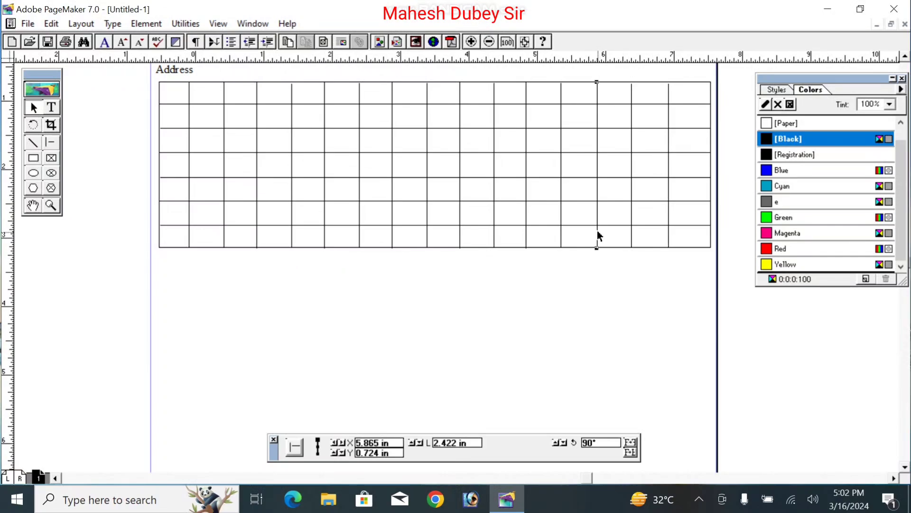
left_click(587, 291)
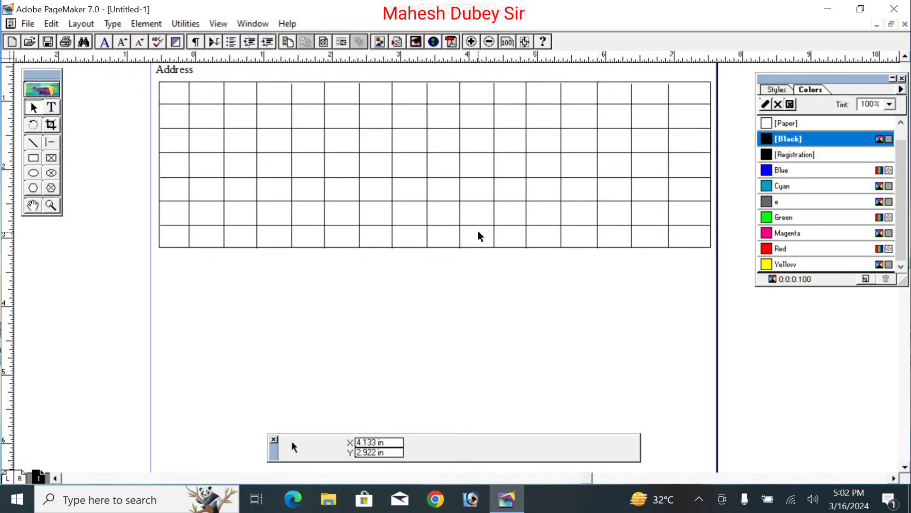
left_click(527, 242)
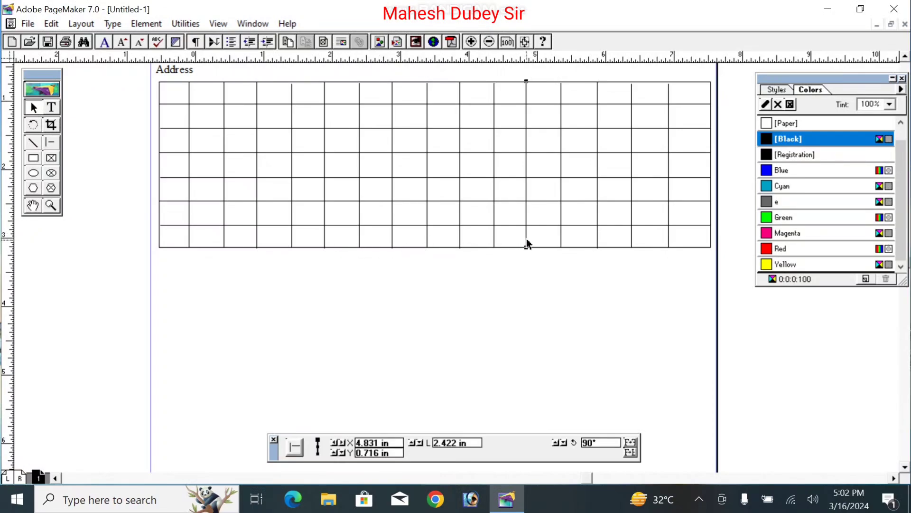
left_click(524, 283)
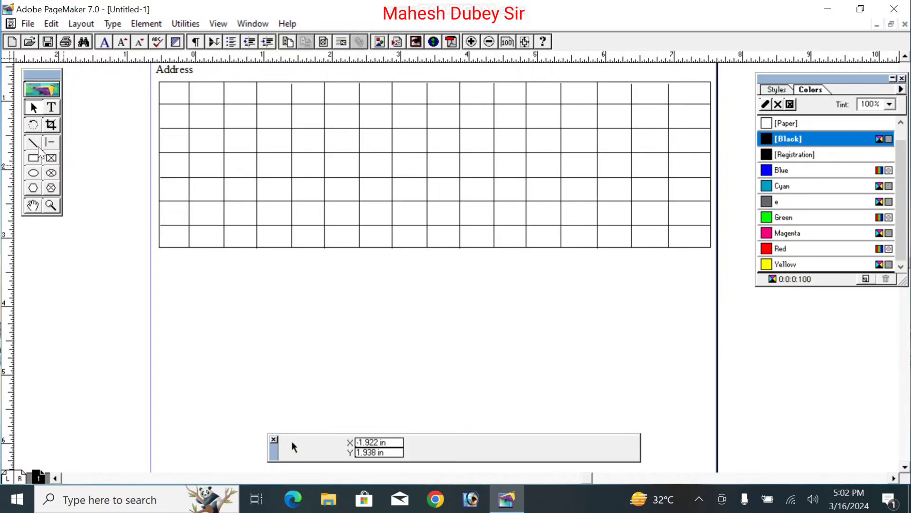
Add the heading "Educational Details" in a new text block just below the address grid.
left_click(35, 160)
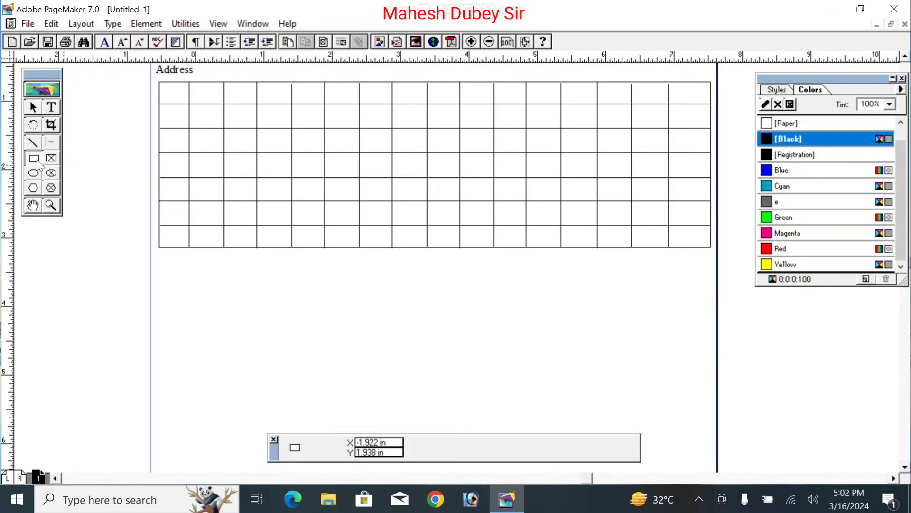
left_click(51, 107)
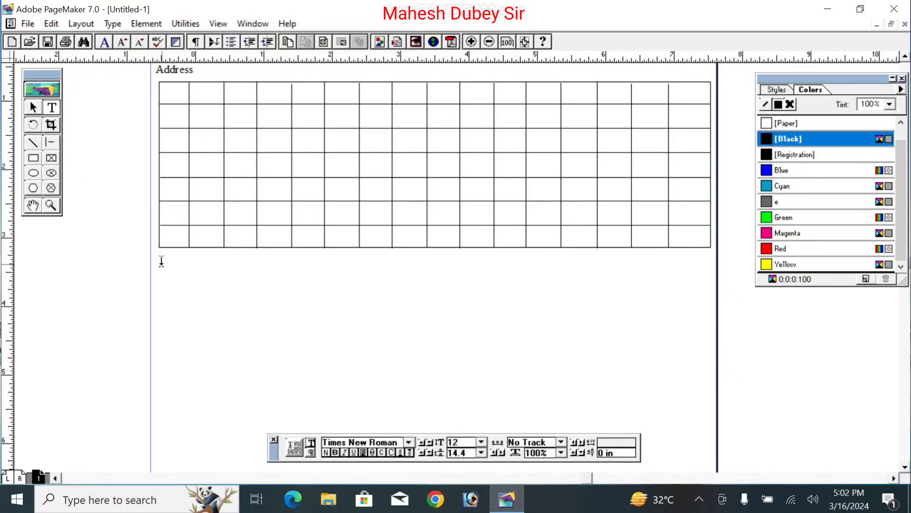
left_click_drag(160, 258, 267, 306)
type("Ed")
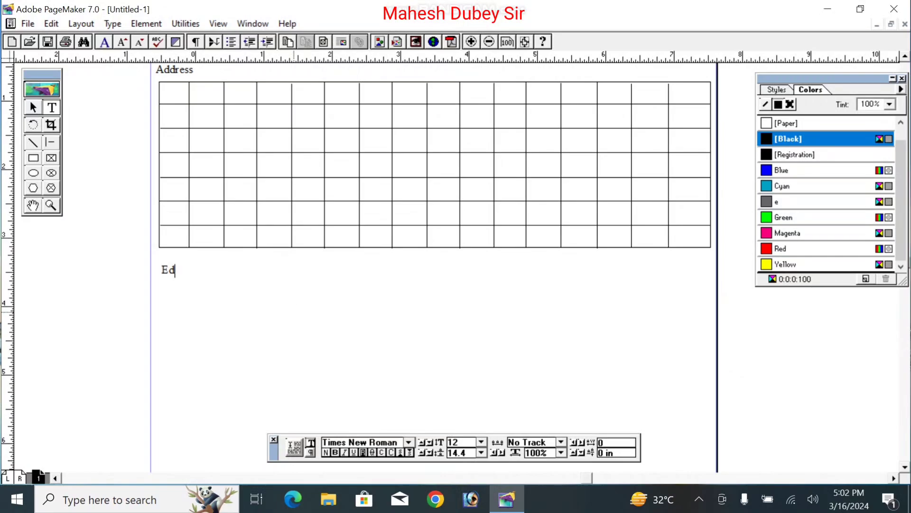
type("ucational Details")
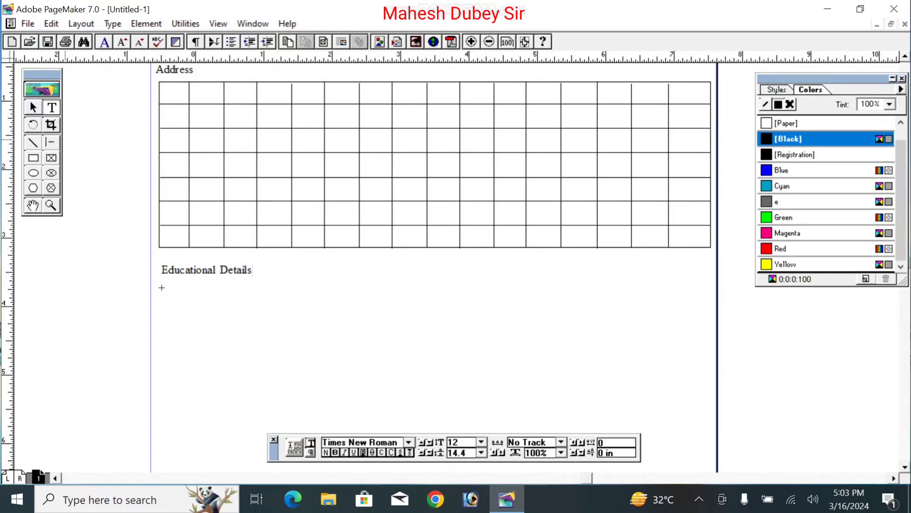
Draw a wide rectangle beneath "Educational Details", matching the address grid's width and ending at about X 7.54 in, Y 5.46 in.
left_click_drag(162, 287, 712, 406)
left_click(37, 110)
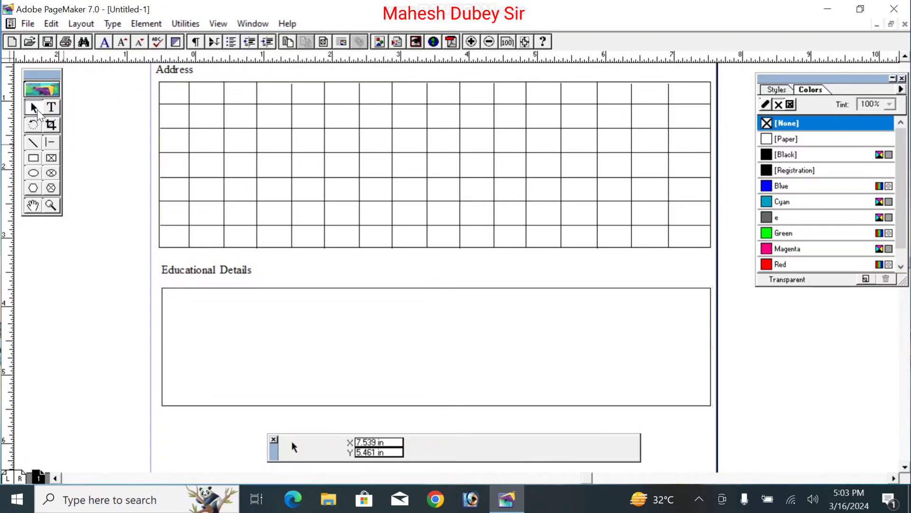
left_click(35, 206)
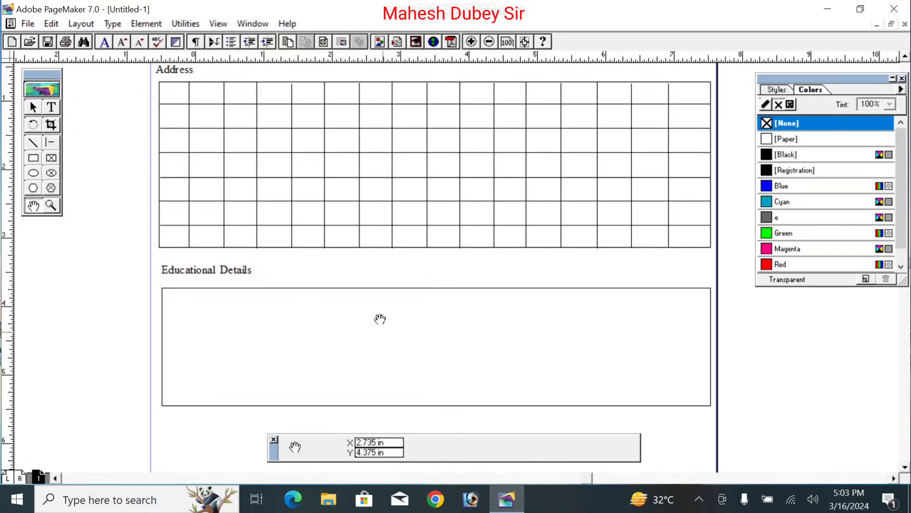
Extend the lower edge of the rectangle beneath "Educational Details" to about Y 5.742 in, making it about 2.008 in high.
left_click_drag(380, 319, 350, 153)
left_click(33, 107)
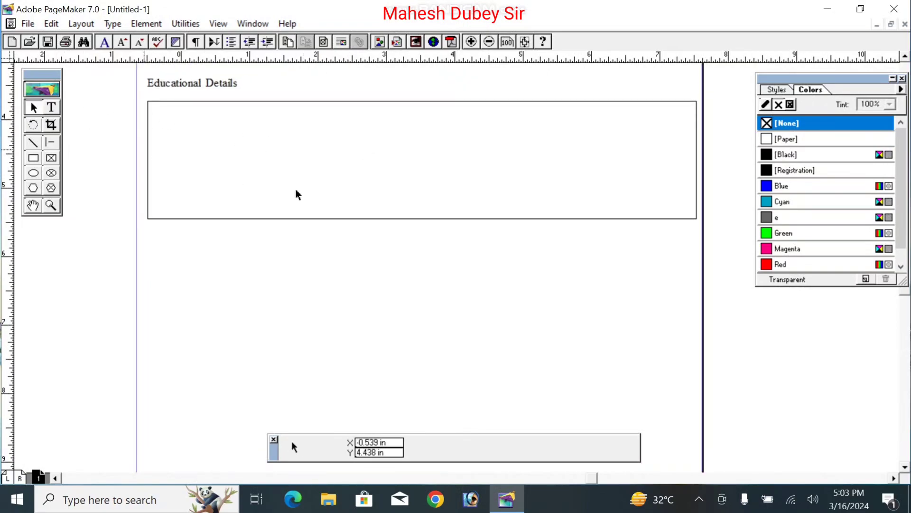
left_click(406, 219)
left_click_drag(423, 220, 424, 238)
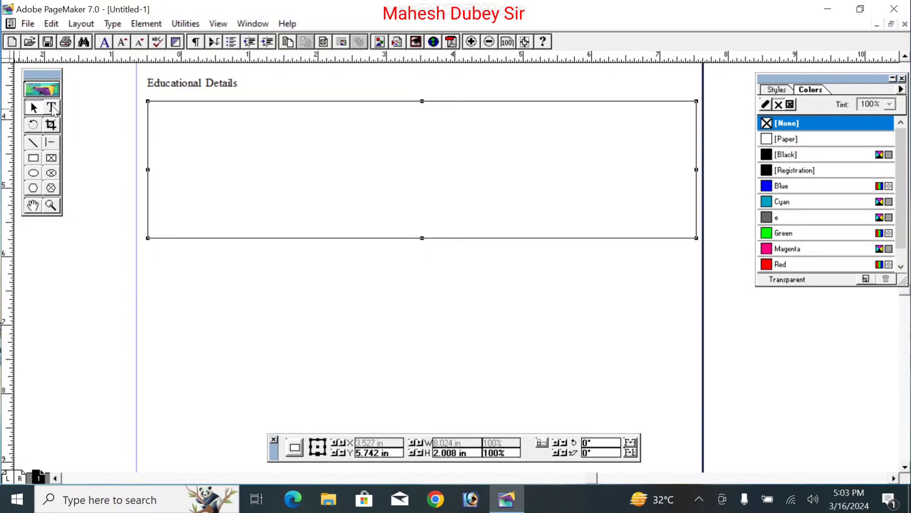
Divide the rectangle into four rows with a full-width horizontal line at about Y 4.11 in and copies at about Y 4.719 in and 5.203 in.
left_click(51, 143)
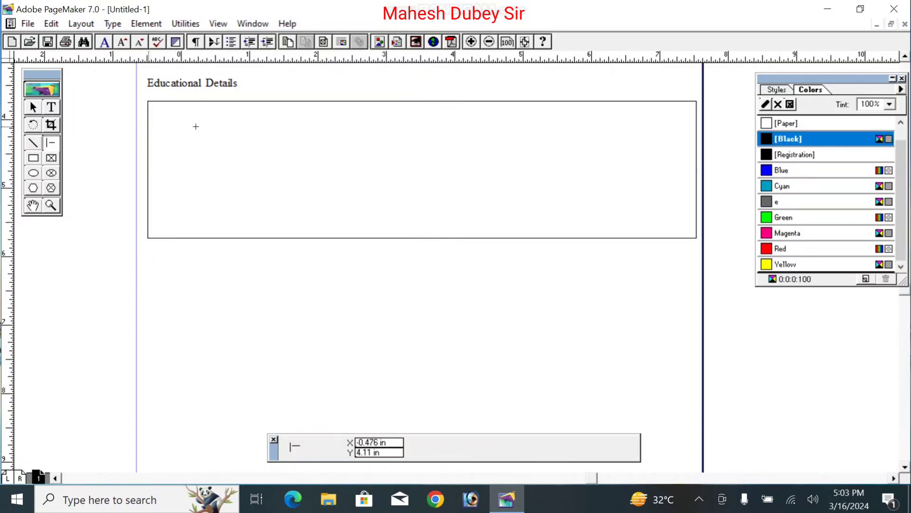
left_click_drag(148, 127, 696, 162)
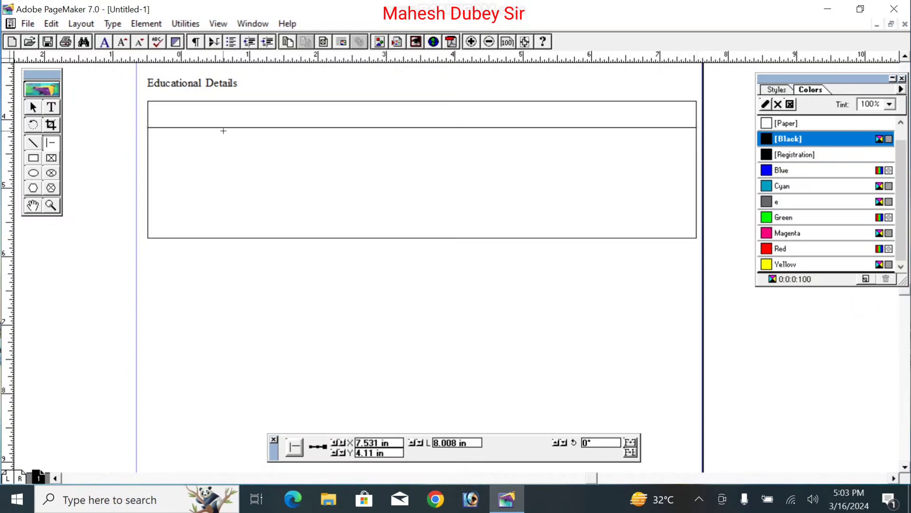
key("ctrl+v")
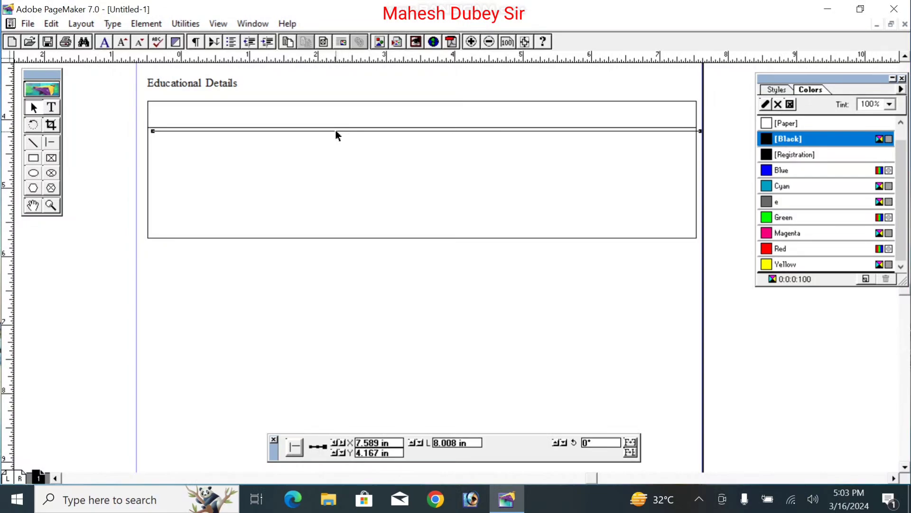
left_click_drag(336, 132, 331, 170)
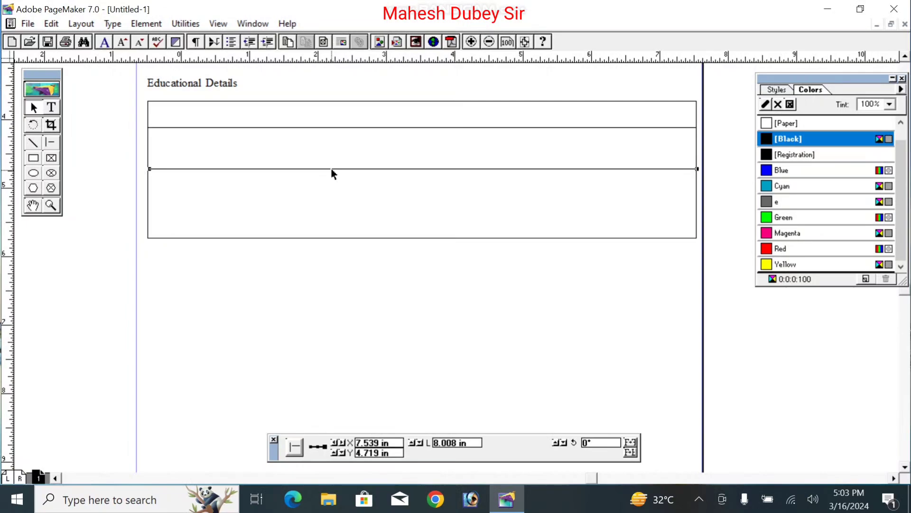
key("ctrl+v")
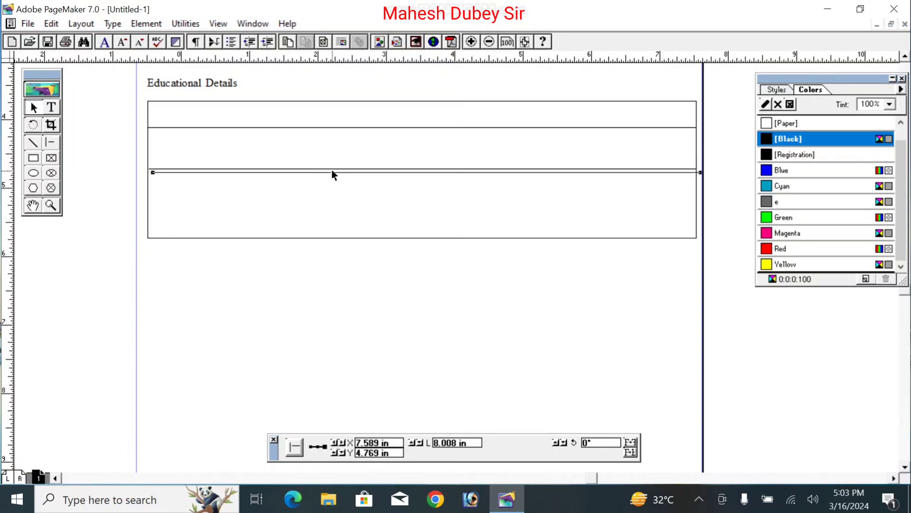
left_click_drag(332, 173, 328, 203)
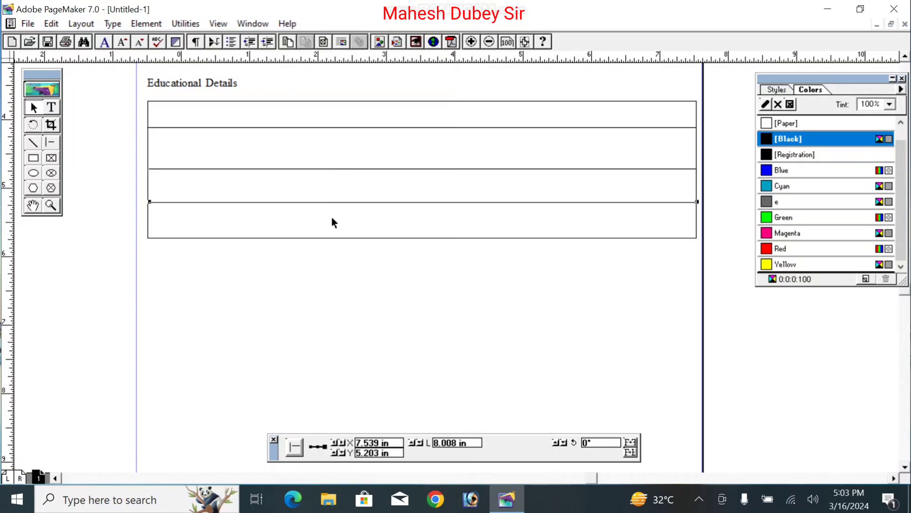
left_click(351, 266)
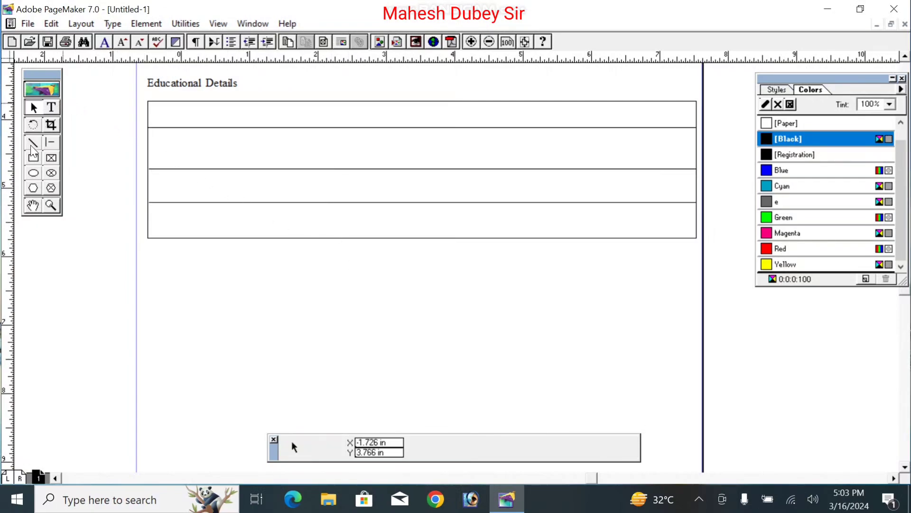
Draw the table's first two full-height vertical dividers at about X 0.07 in and X 2 in.
left_click(50, 142)
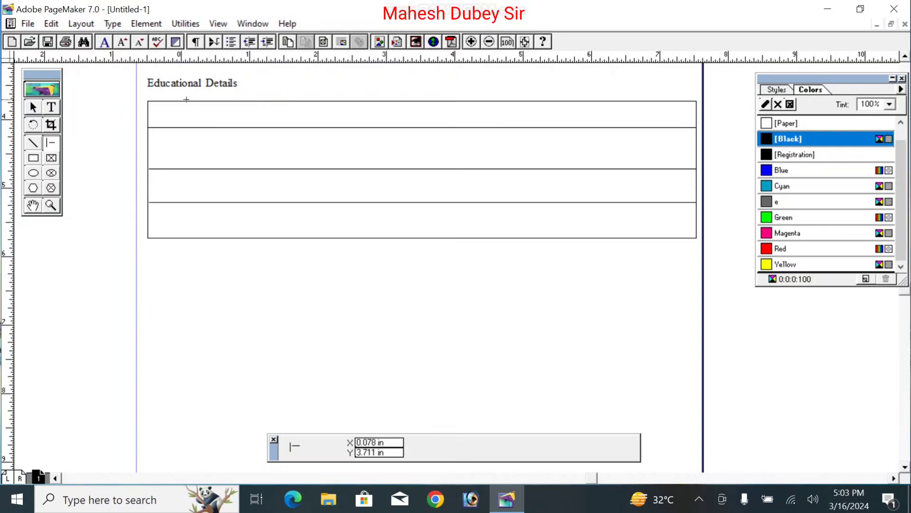
left_click_drag(186, 101, 180, 238)
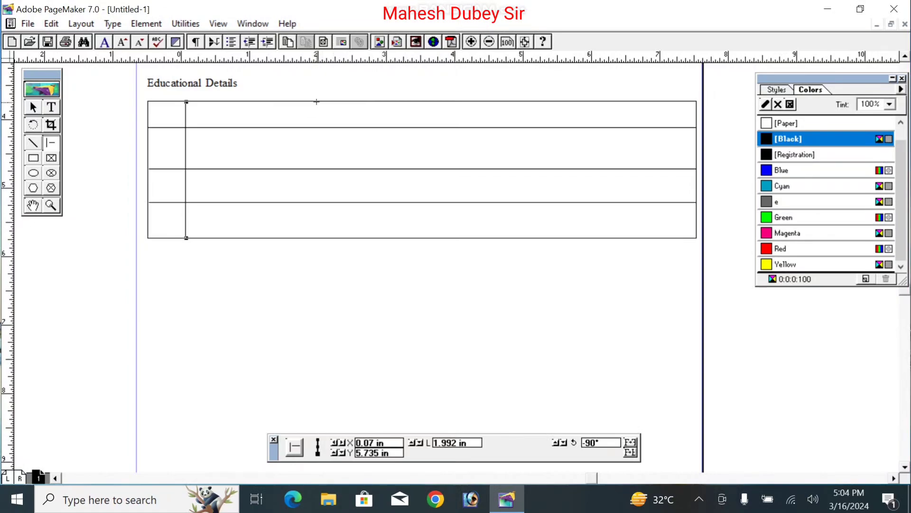
left_click_drag(317, 102, 313, 236)
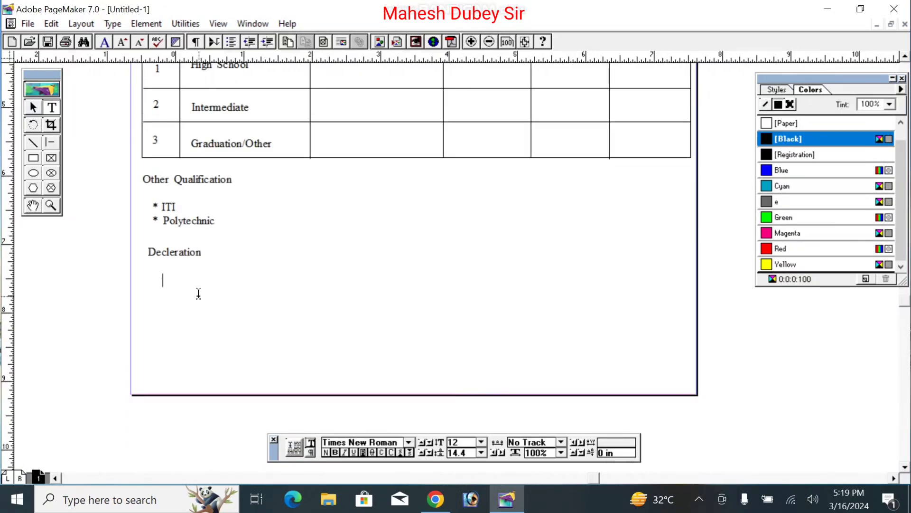
Enter "I certify that the information I have written on the application form and the documents I have submitted to be true and accurate." close under "Decleration".
type("I certify that the information I have written on the application form and the documents I have submitted to be true and accurate.")
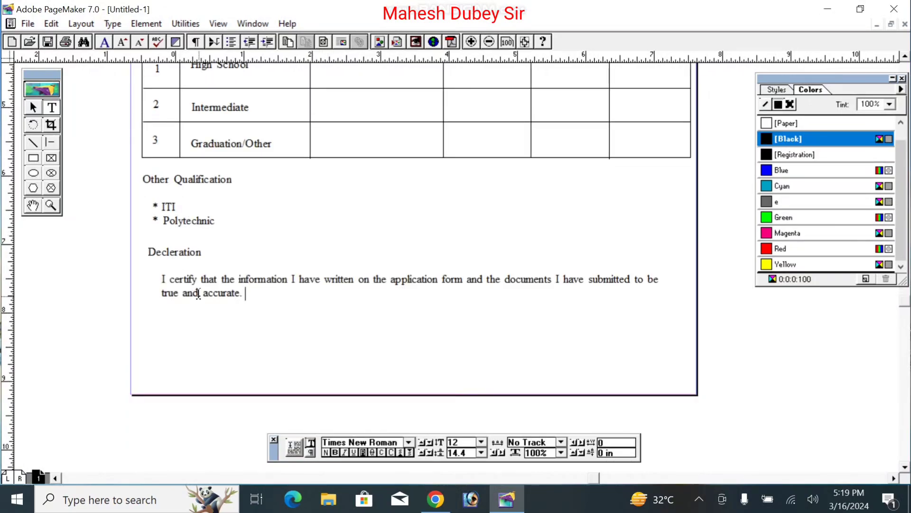
left_click(32, 108)
left_click_drag(214, 290, 211, 272)
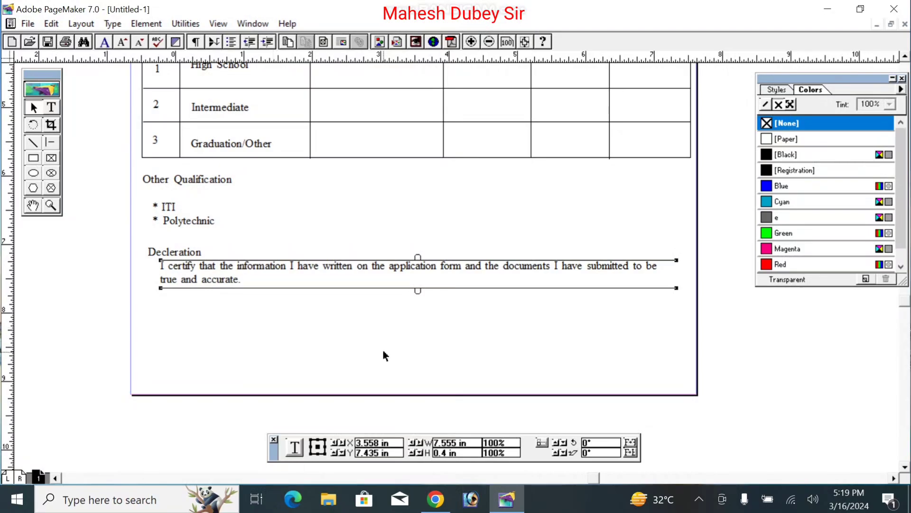
key("Down")
key("Down")
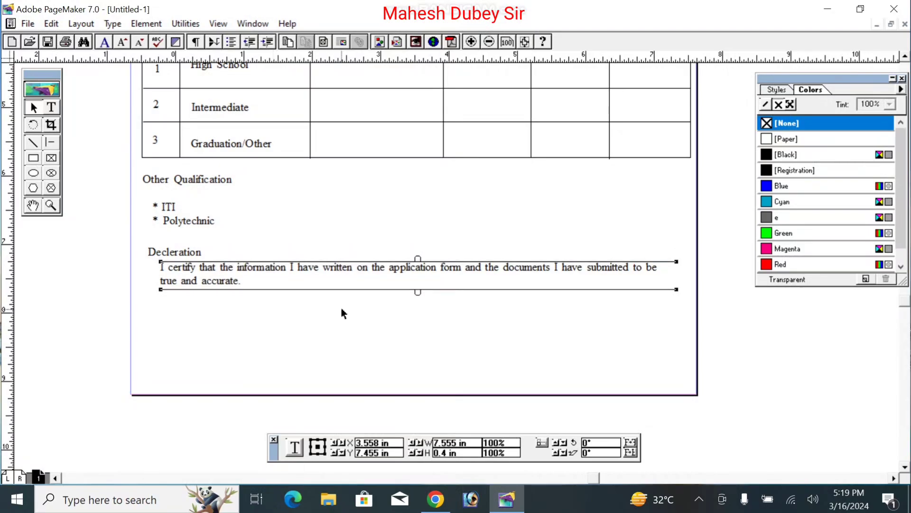
left_click(328, 327)
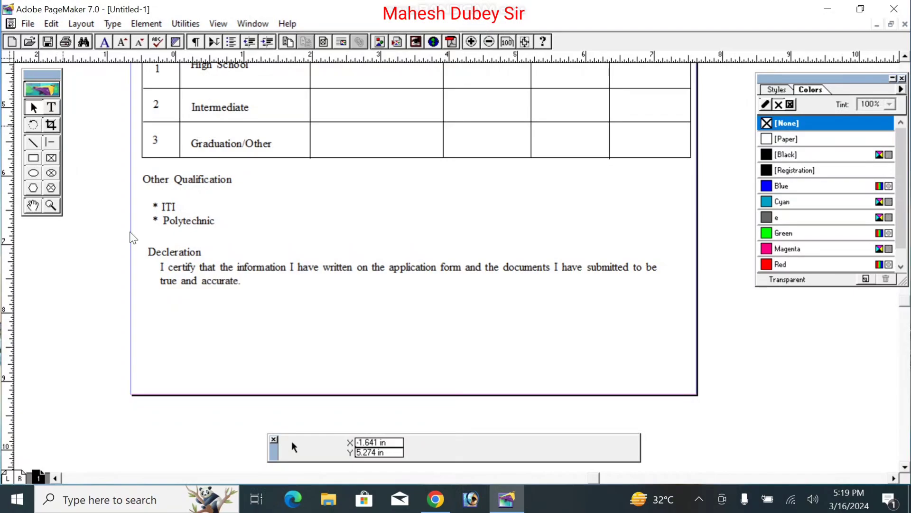
Start a text block below the declaration with "Date :-" and dotted blanks separated by two slashes.
key("shift+alt+F1")
left_click(151, 340)
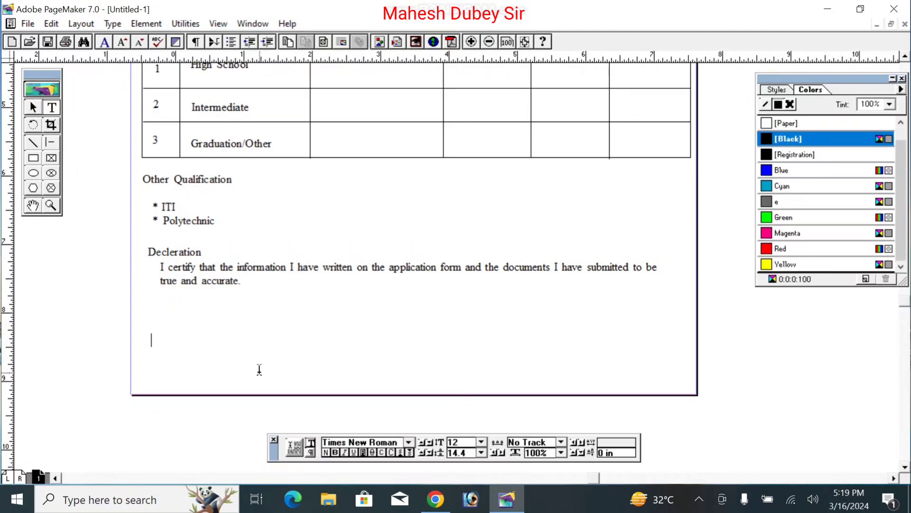
type("Date")
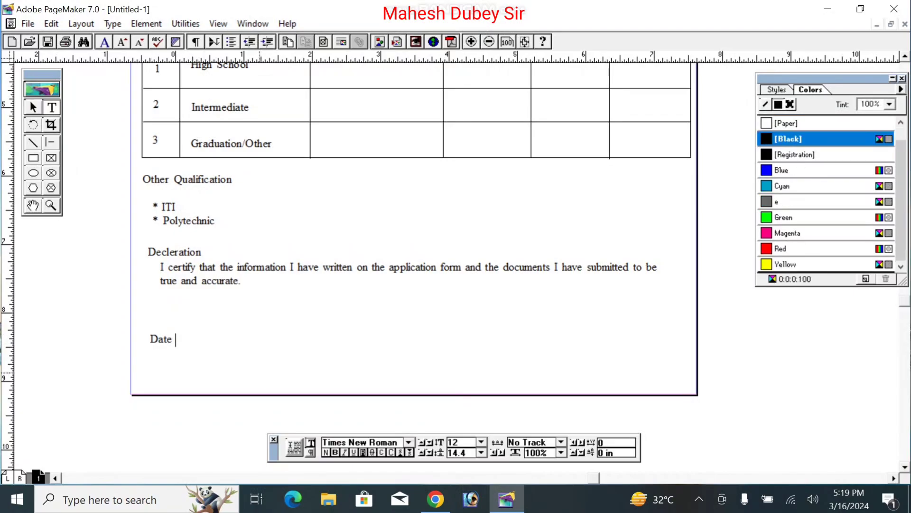
type(" :-")
type("/ ")
type("............. ")
Add the line "Place" followed by a dotted blank beneath the date.
type("Plca")
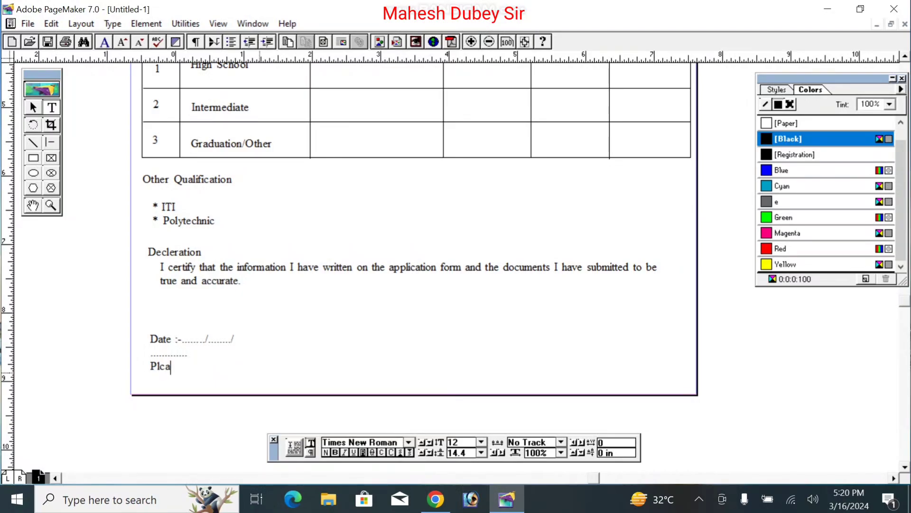
type("e")
key("BackSpace")
key("BackSpace")
key("BackSpace")
key("BackSpace")
type("a")
key("BackSpace")
type("lace............................")
Widen the date and place block to about 2.469 in so each entry fits one line, and position it at about Y 8.637 in.
left_click(33, 107)
left_click(226, 364)
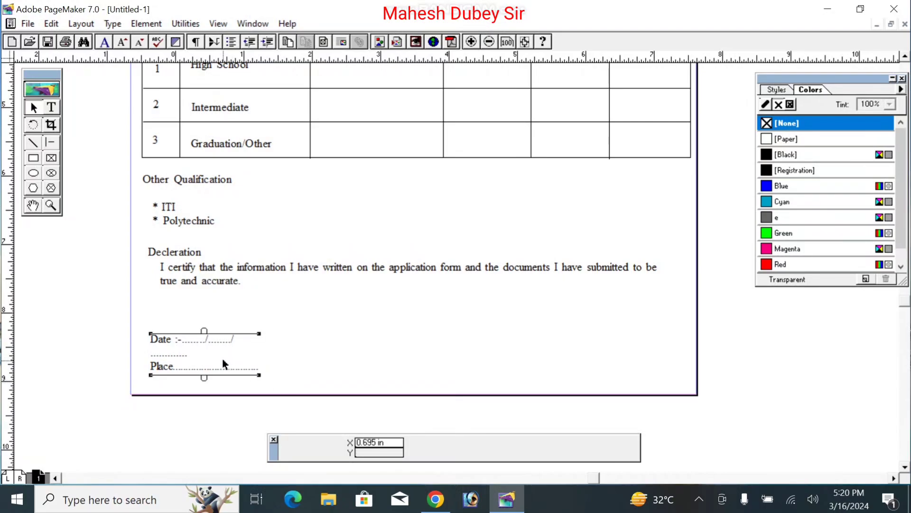
left_click_drag(258, 376, 319, 380)
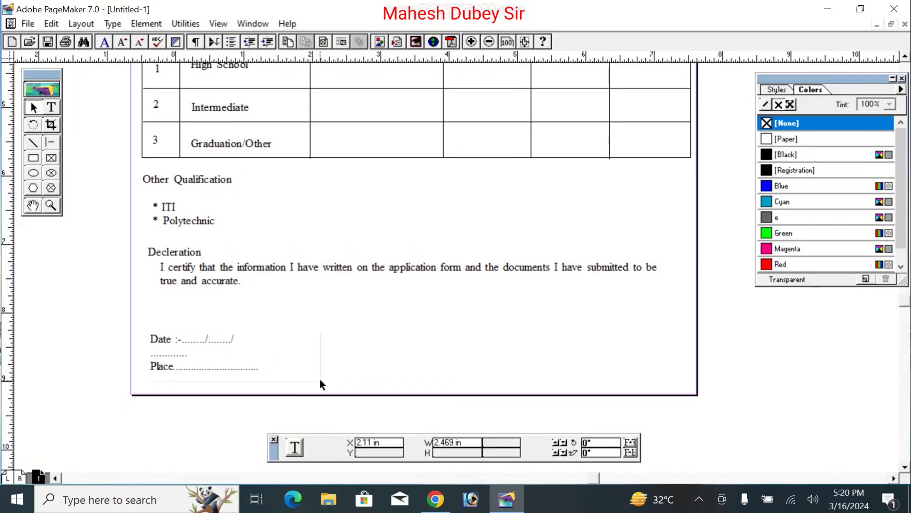
left_click_drag(234, 352, 234, 361)
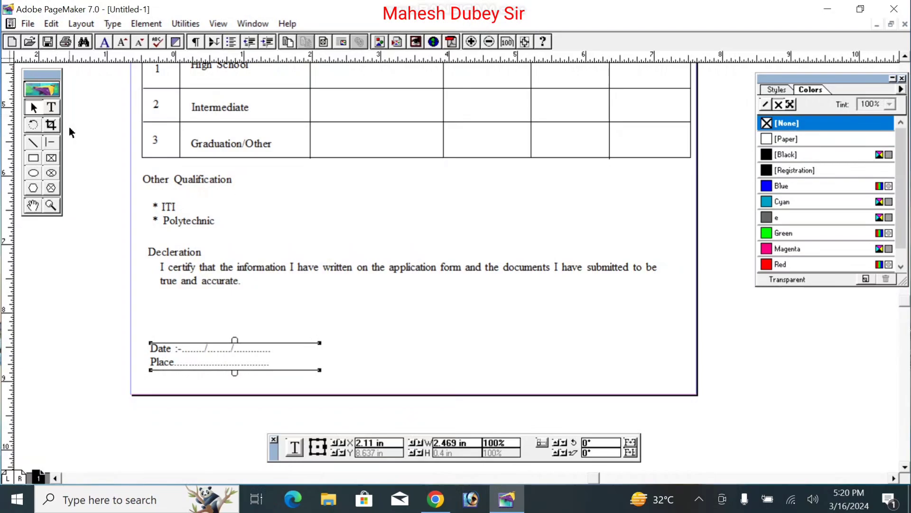
Add a text block reading "Sign. Applicant" opposite the date and place lines.
left_click(51, 107)
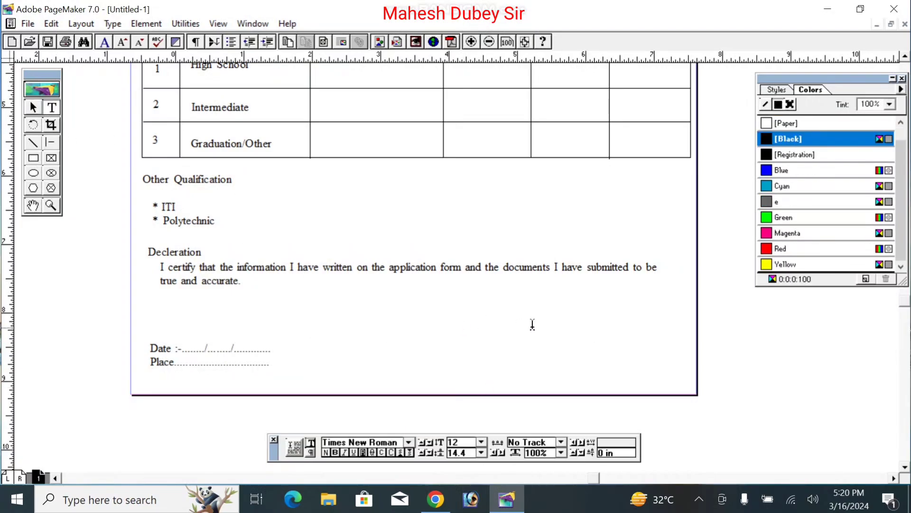
left_click_drag(529, 328, 695, 370)
type("A")
key("BackSpace")
type("Sign.")
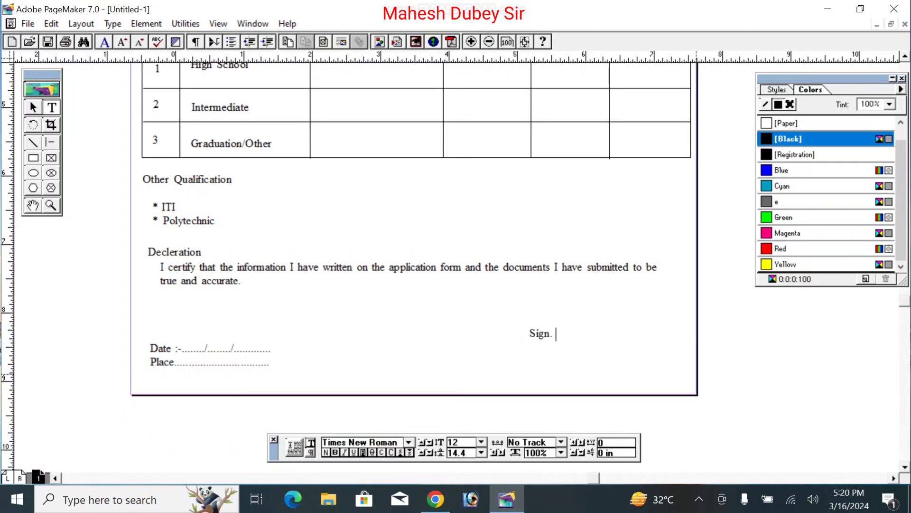
type(" Applicant")
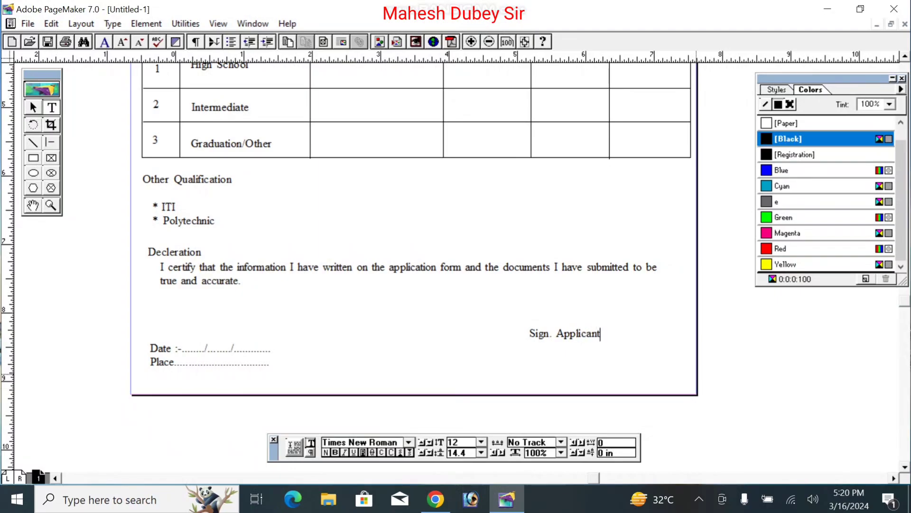
Move the "Sign. Applicant" block to about X 8.221 in, Y 8.506 in, level with the date line.
left_click(34, 108)
left_click(579, 343)
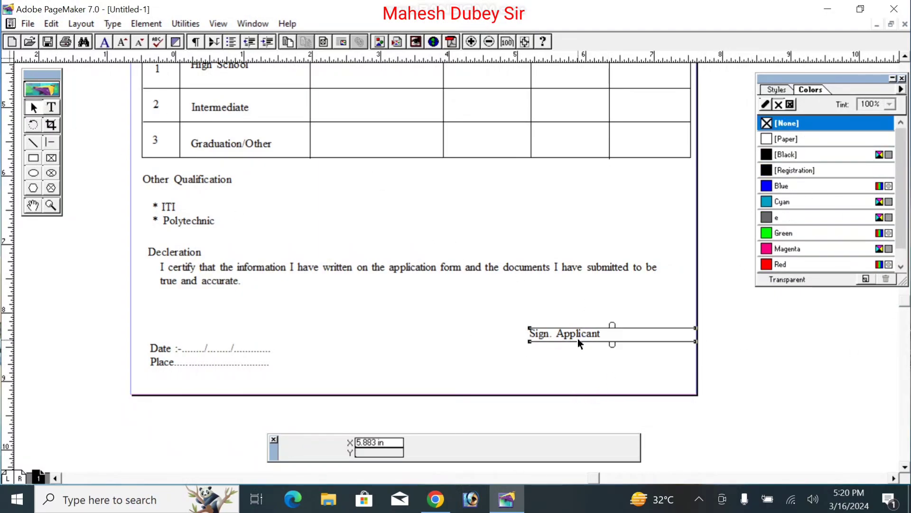
left_click_drag(580, 343, 649, 352)
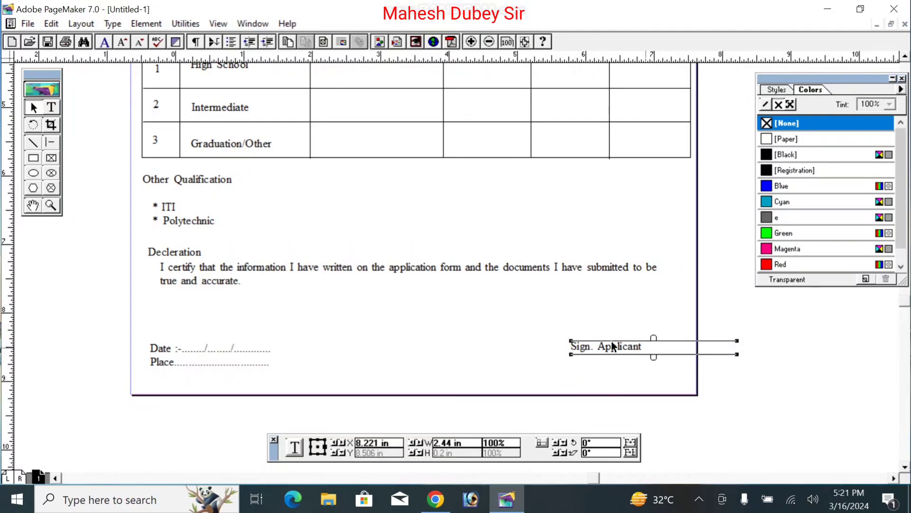
left_click(523, 319)
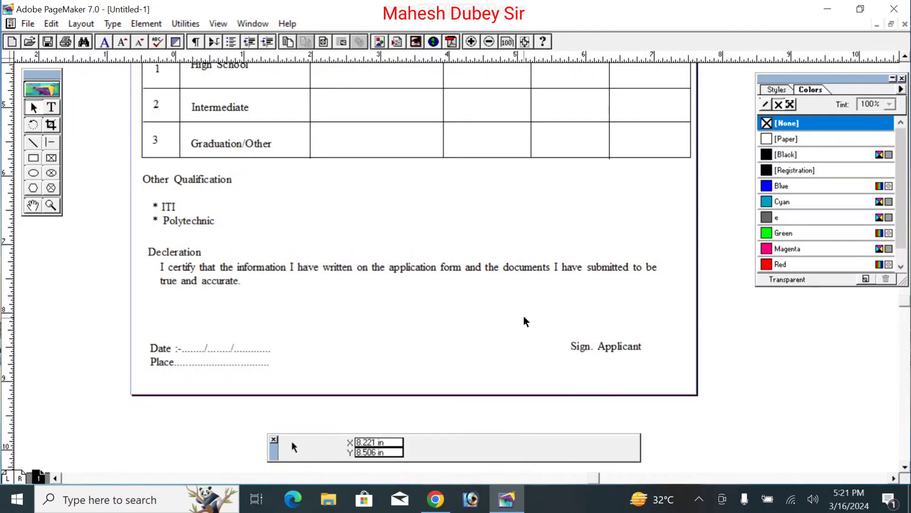
Review the whole form fitted in the window, and examine its header, personal fields, address grid, educational table and declaration up close.
right_click(421, 197)
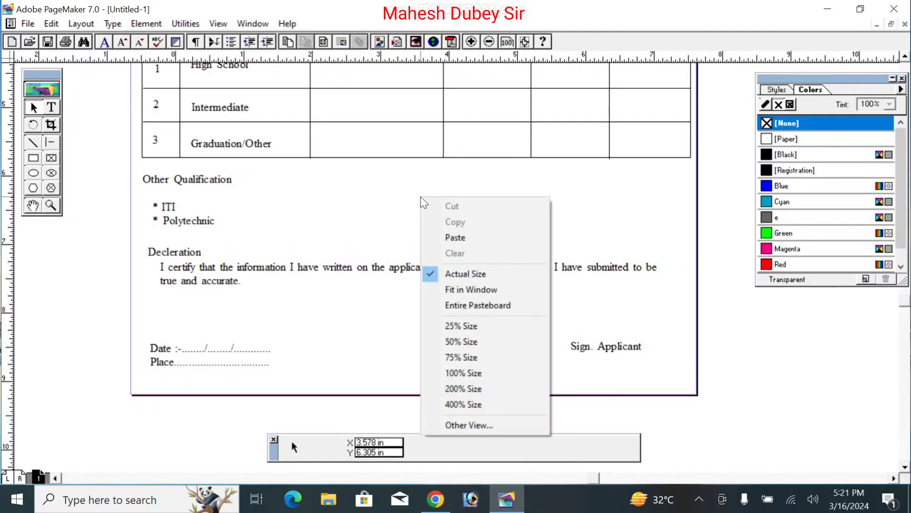
left_click(472, 289)
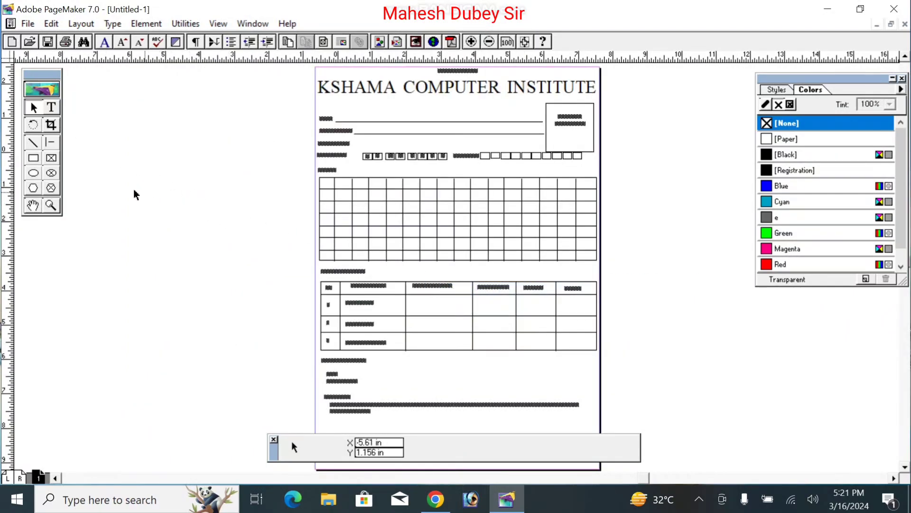
left_click(51, 205)
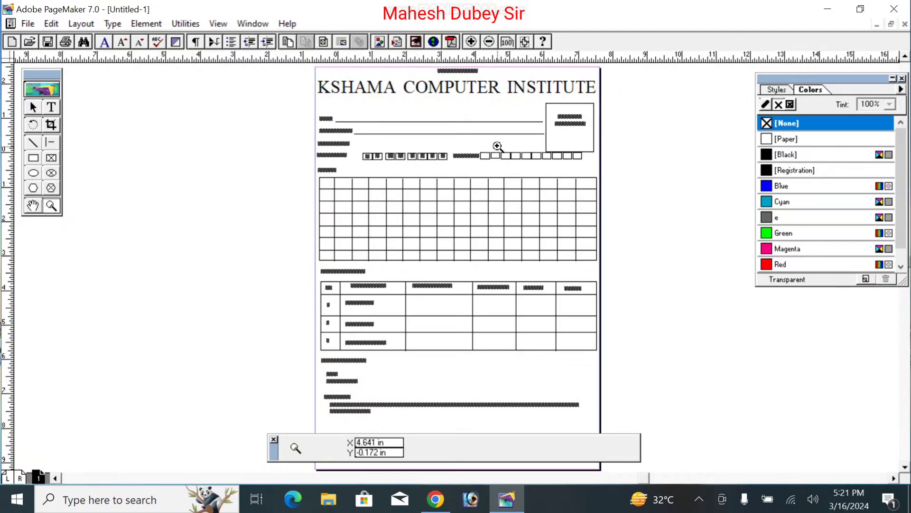
left_click(496, 149)
left_click(461, 226)
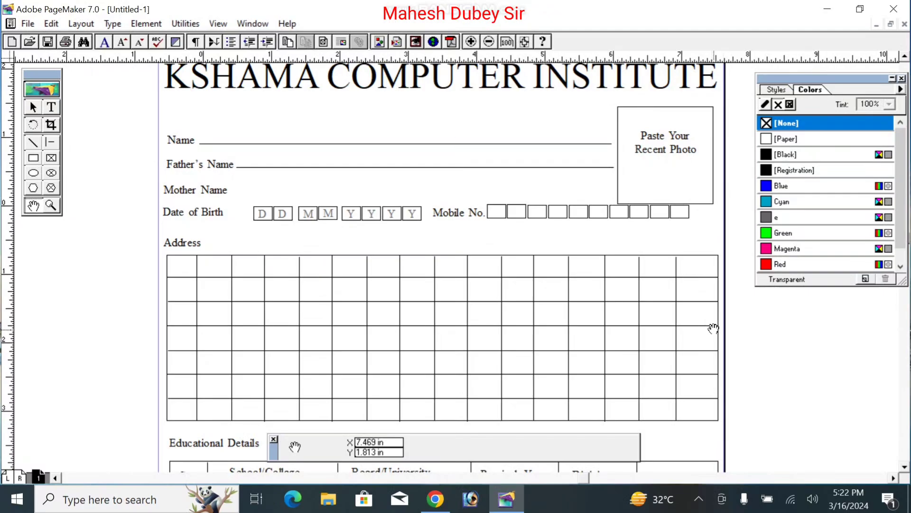
scroll(710, 304, "down", 2)
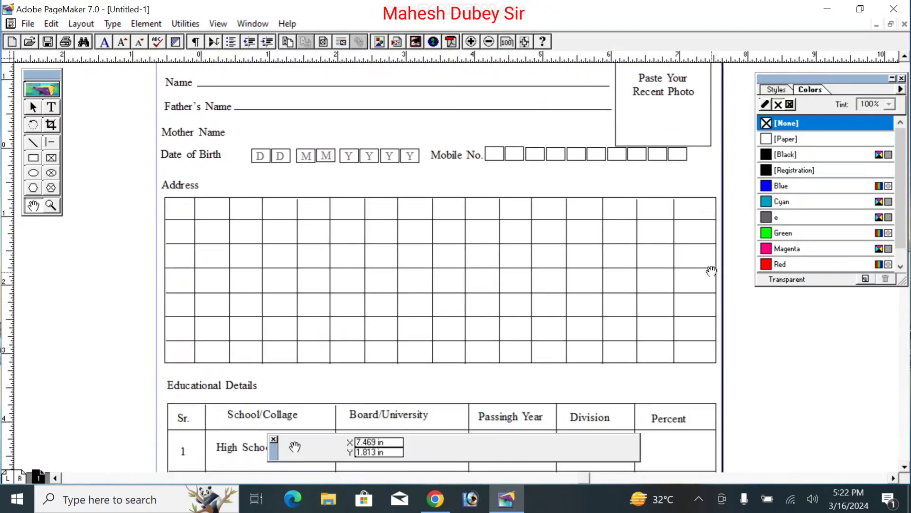
scroll(649, 377, "down", 4)
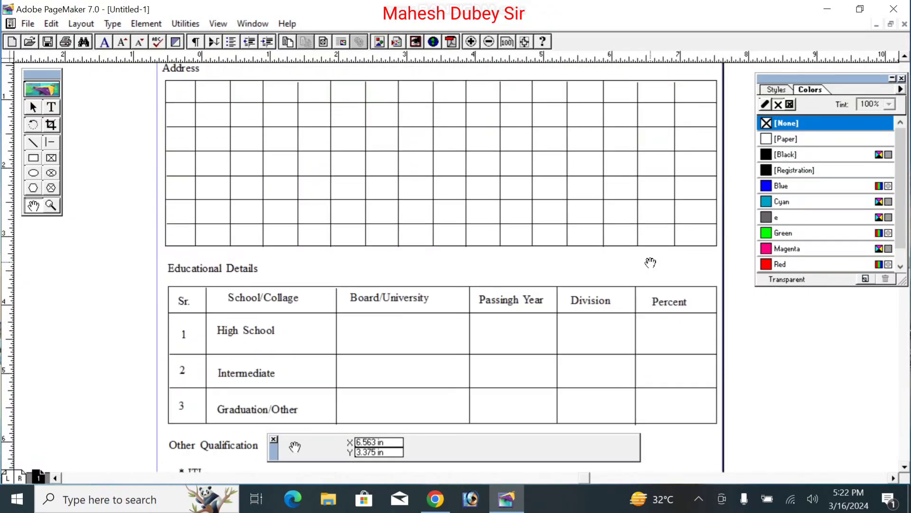
left_click_drag(633, 380, 635, 238)
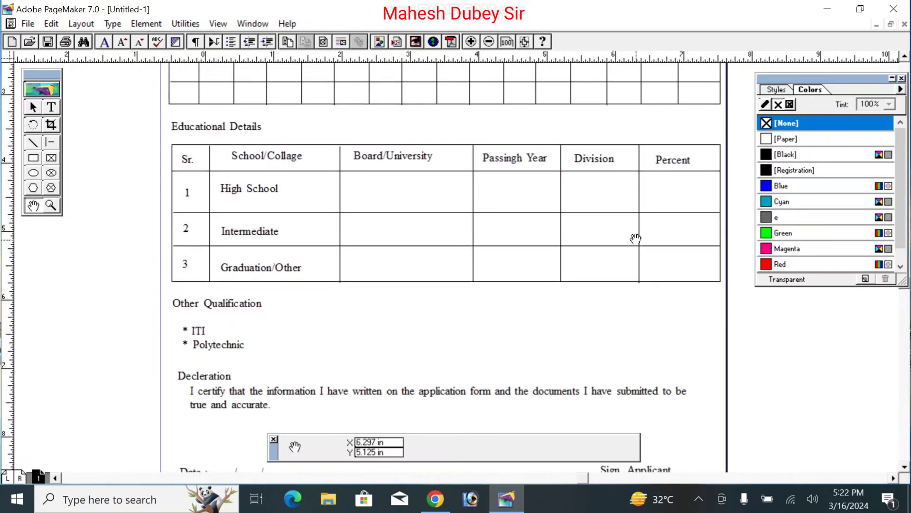
left_click_drag(571, 342, 598, 393)
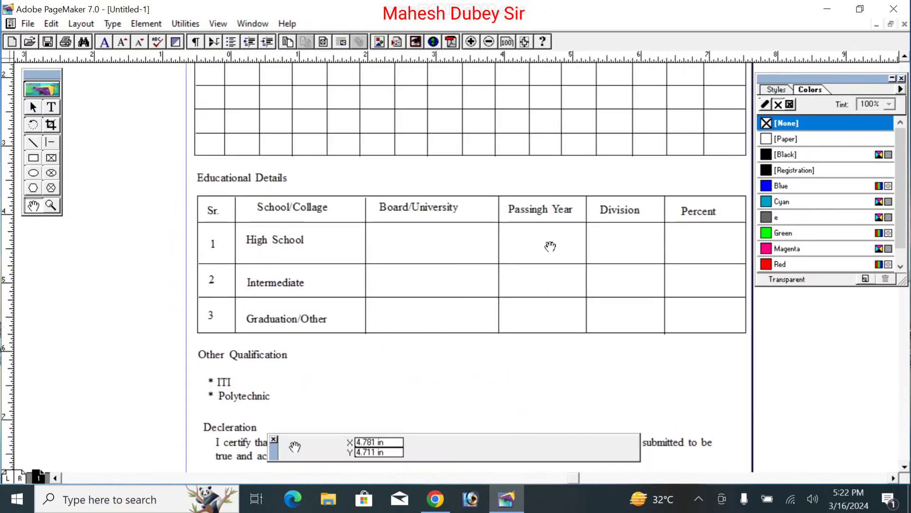
left_click_drag(538, 226, 555, 362)
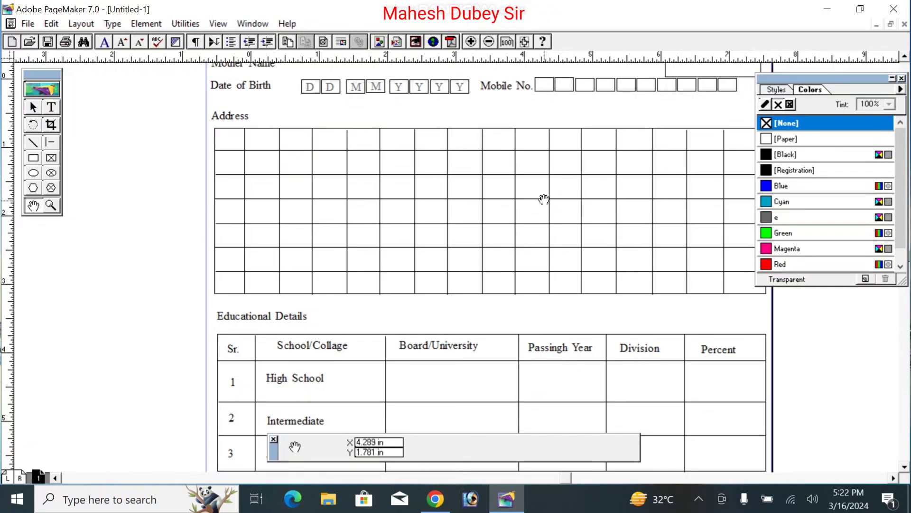
left_click_drag(499, 256, 452, 336)
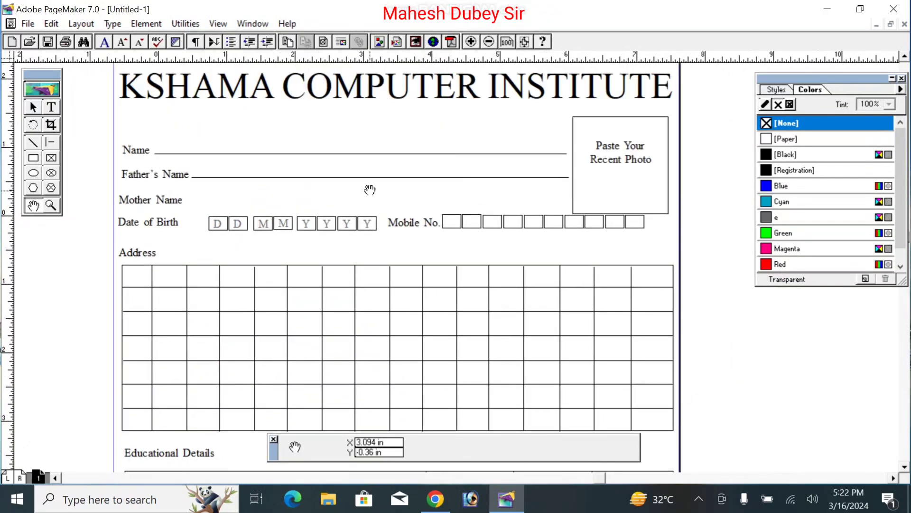
left_click_drag(369, 189, 439, 269)
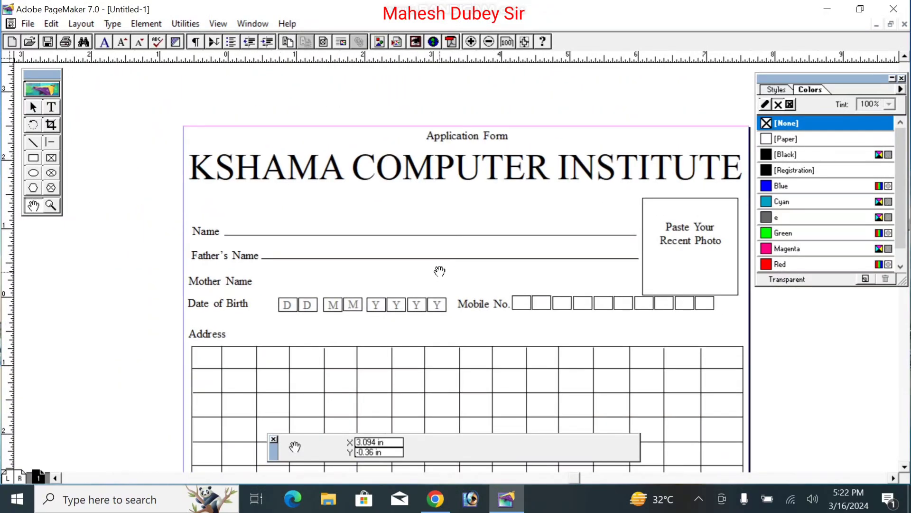